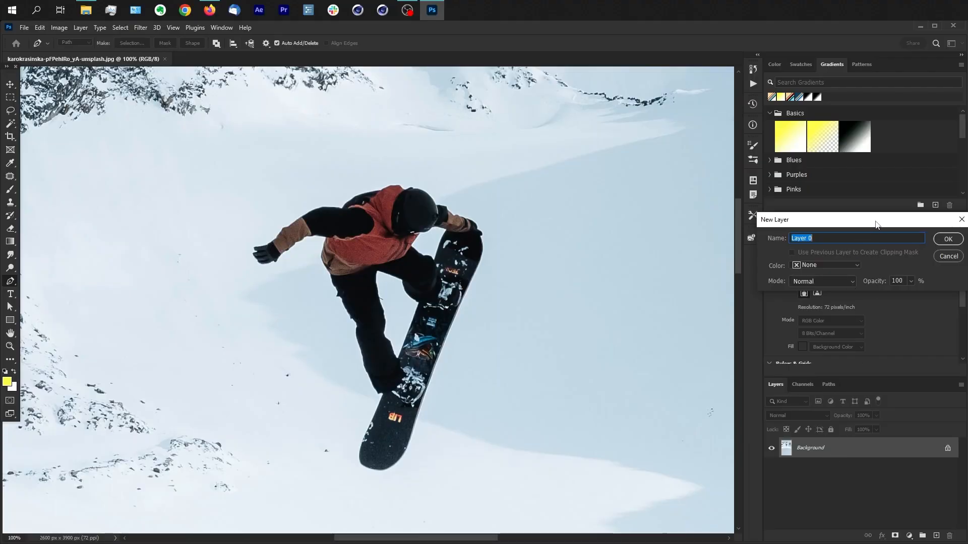
click(947, 240)
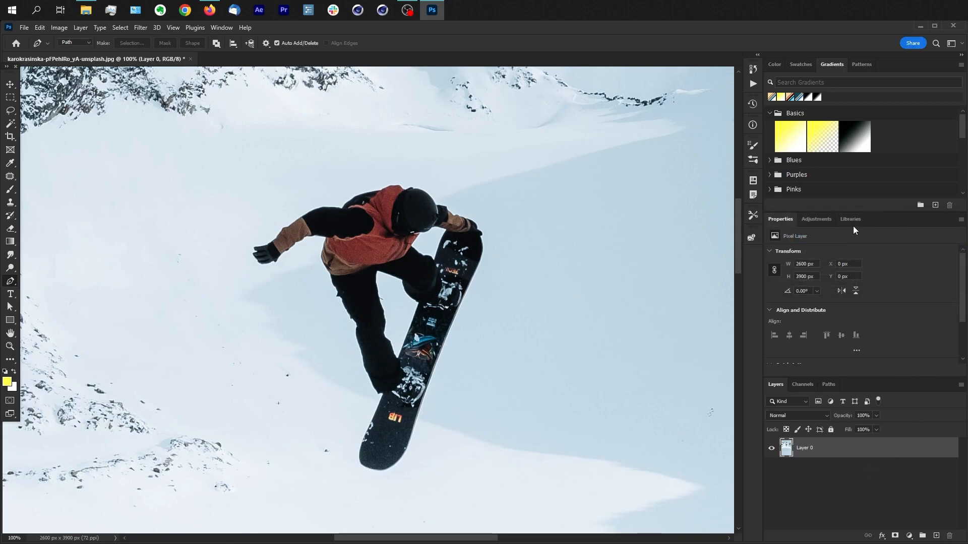
drag(965, 295, 964, 339)
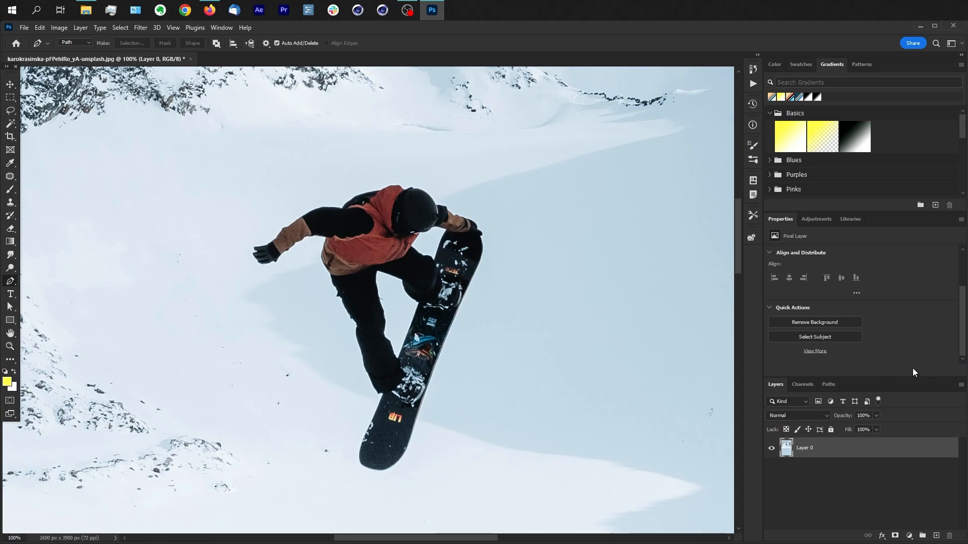
key(ctrl+z)
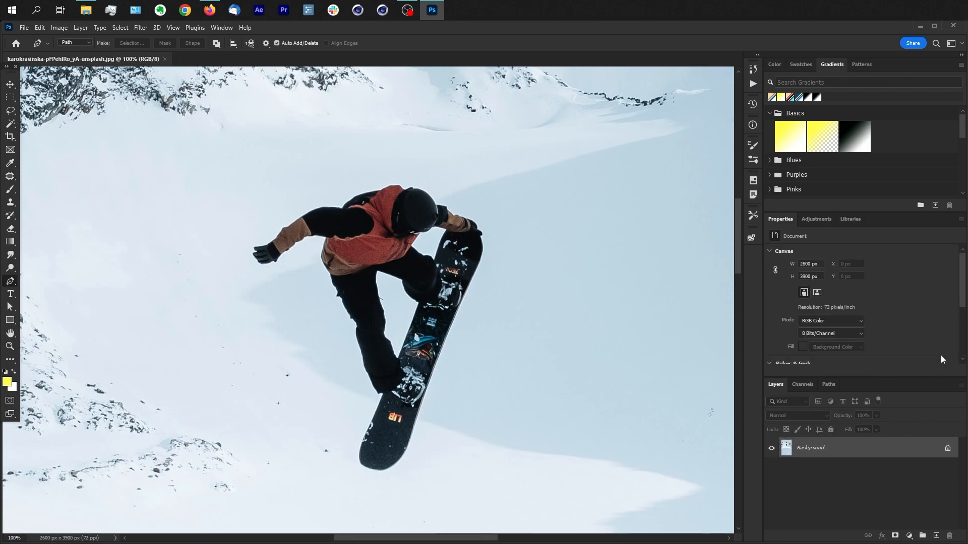
Step: Convert the locked Background into a regular layer, keeping the name Layer 0
drag(963, 292, 965, 339)
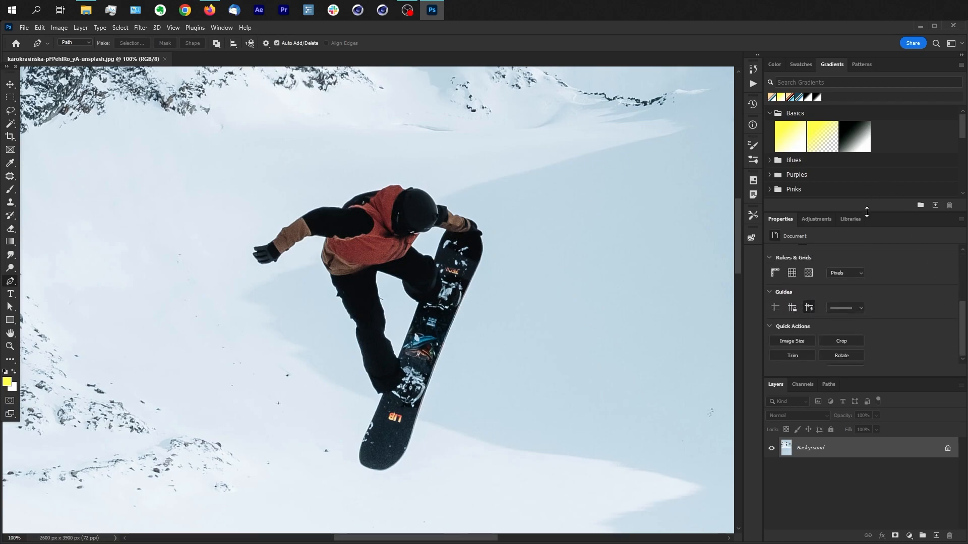
drag(867, 211, 866, 159)
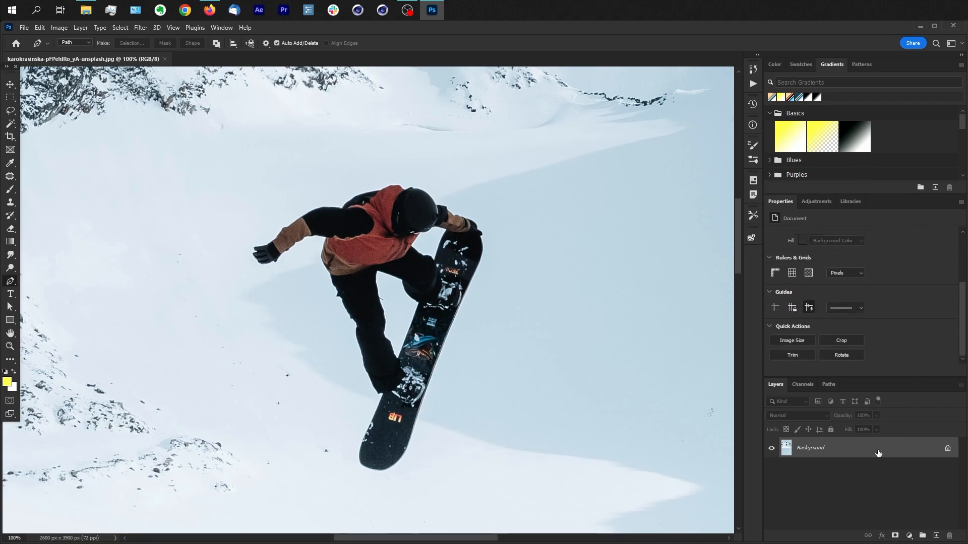
double_click(898, 449)
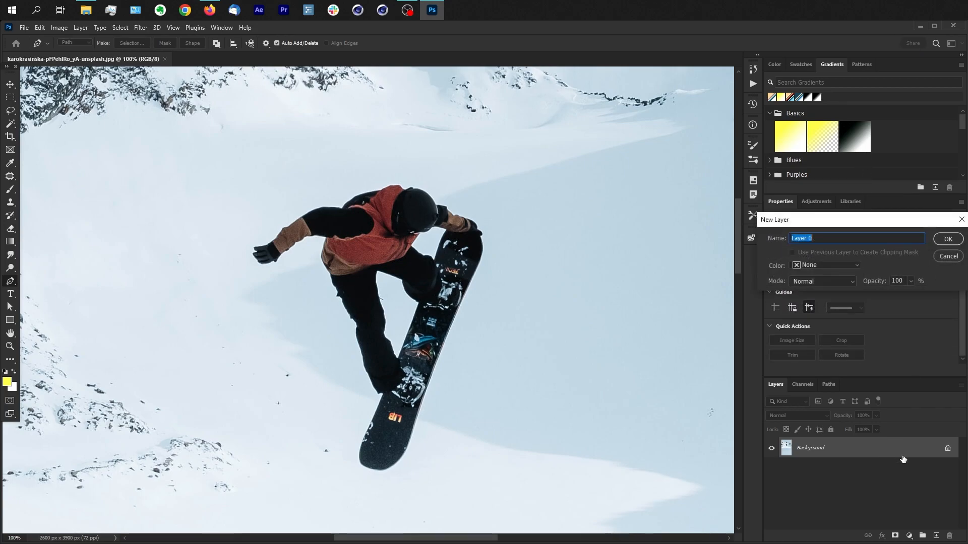
click(948, 239)
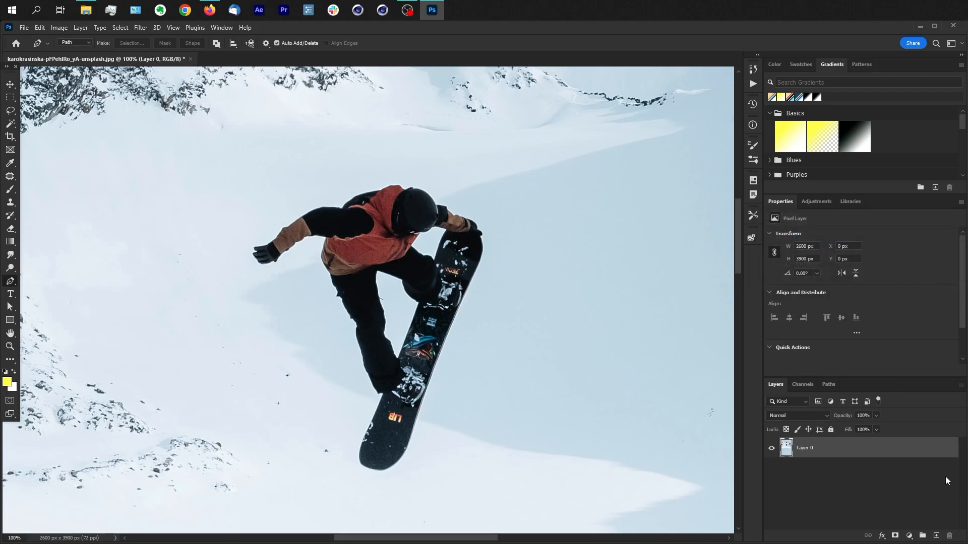
Step: Select the snowboarder on Layer 0 with the Select Subject quick action
drag(963, 300, 923, 342)
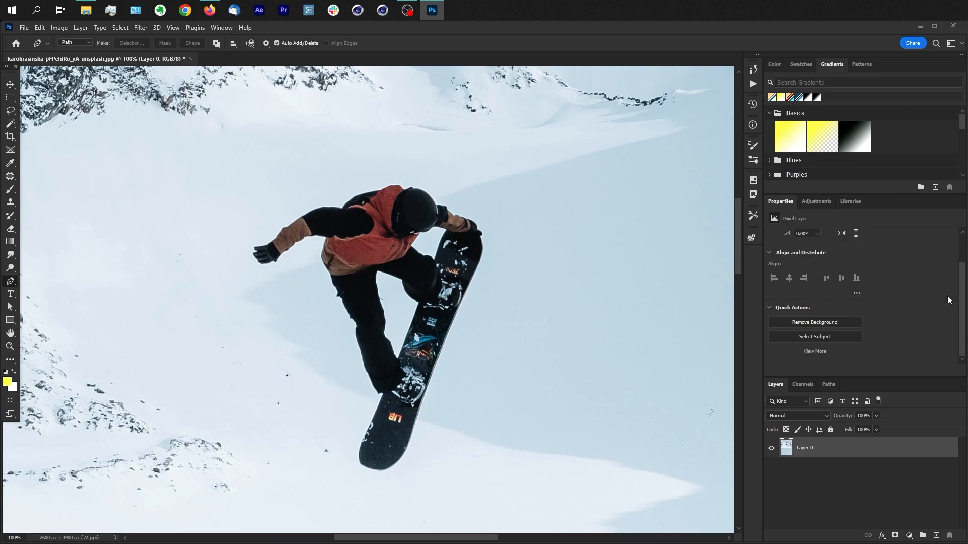
click(826, 338)
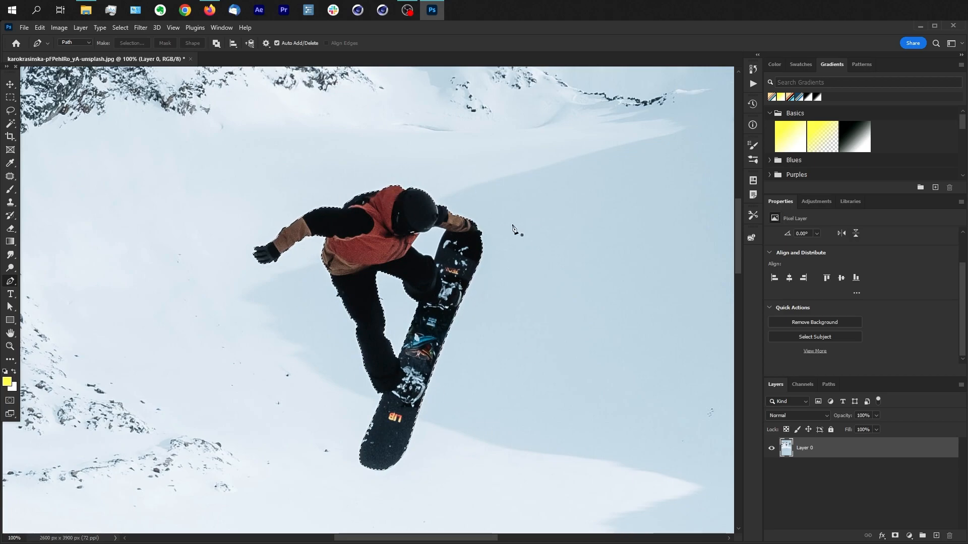
key(ctrl+0)
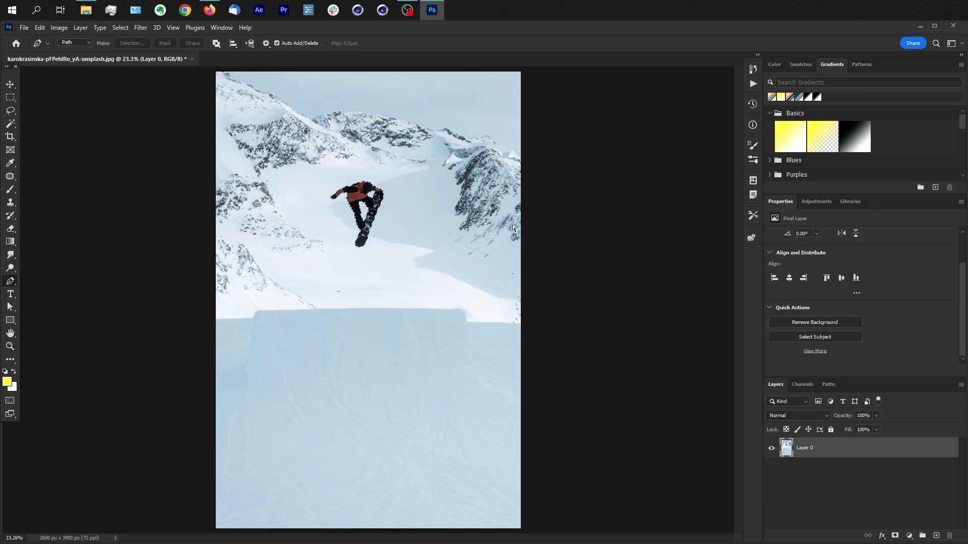
key(ctrl+1)
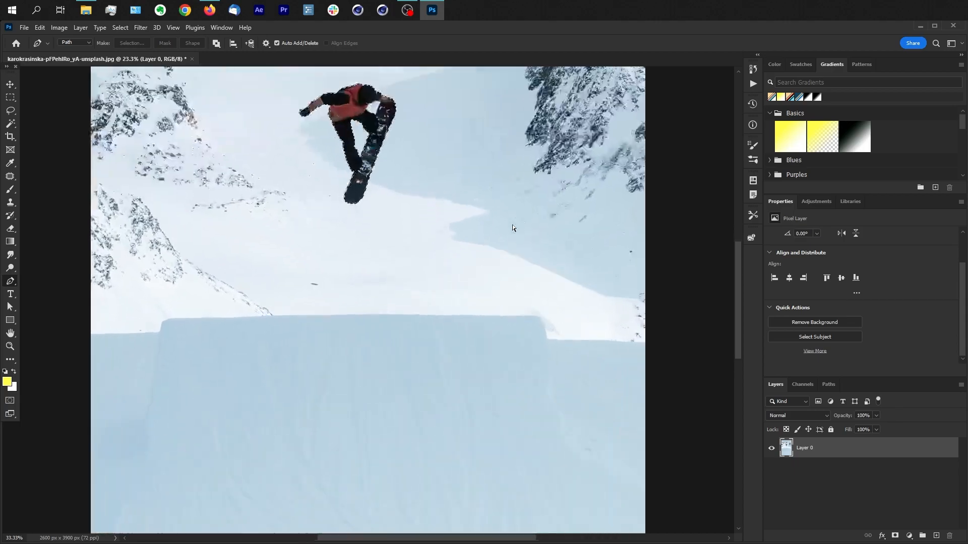
drag(419, 154, 452, 415)
drag(536, 244, 544, 308)
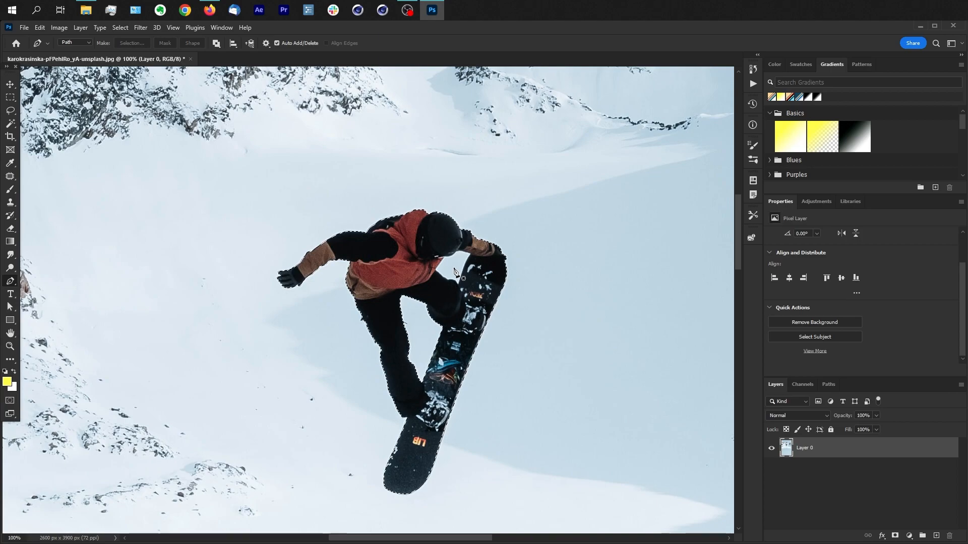
key(w)
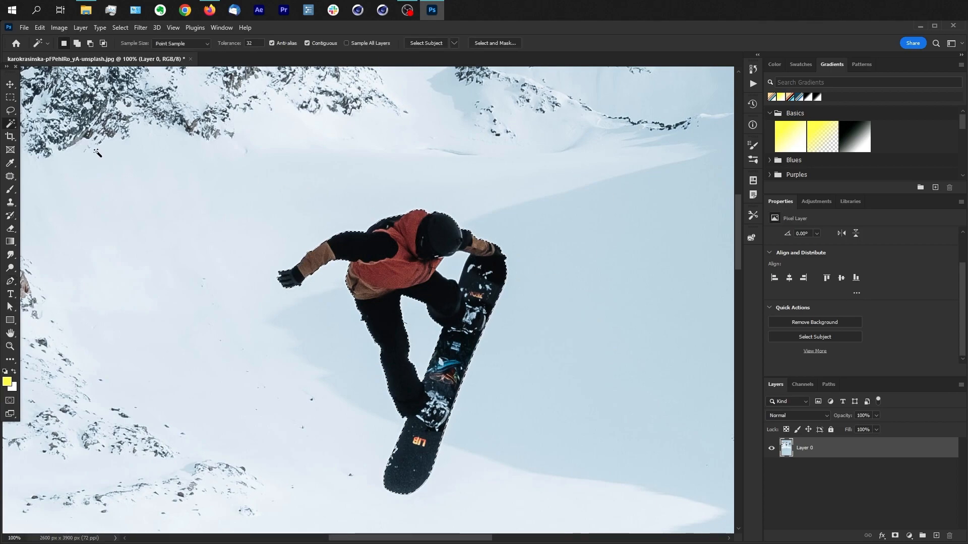
key(alt)
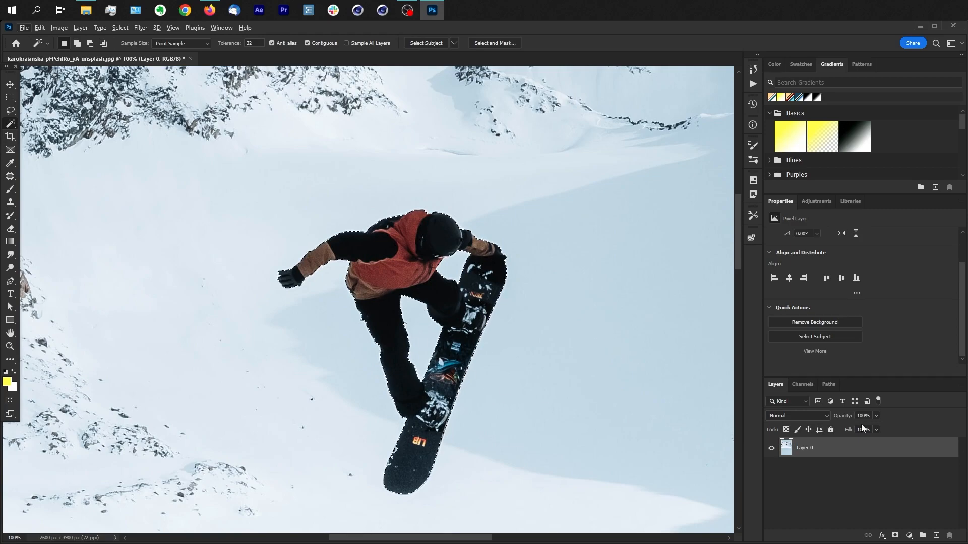
click(896, 537)
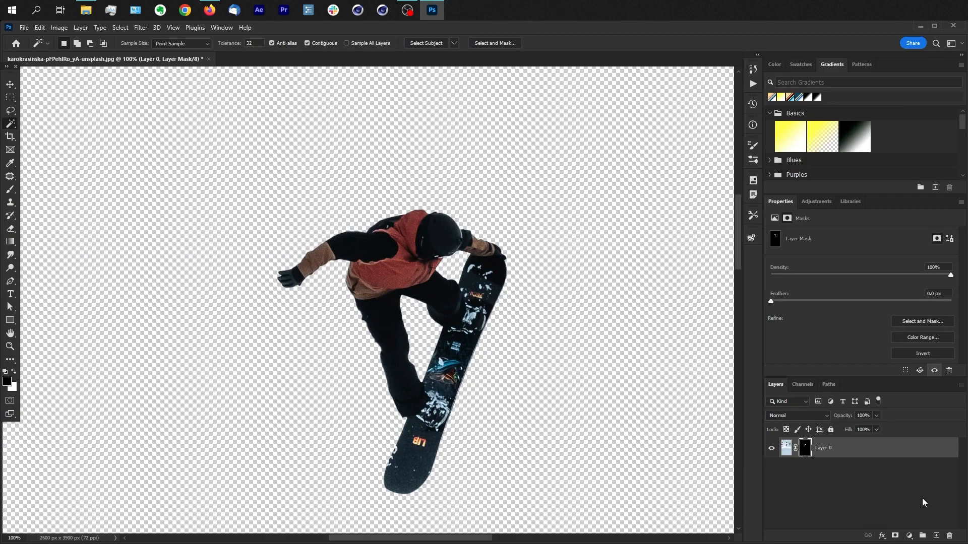
key(ctrl+z)
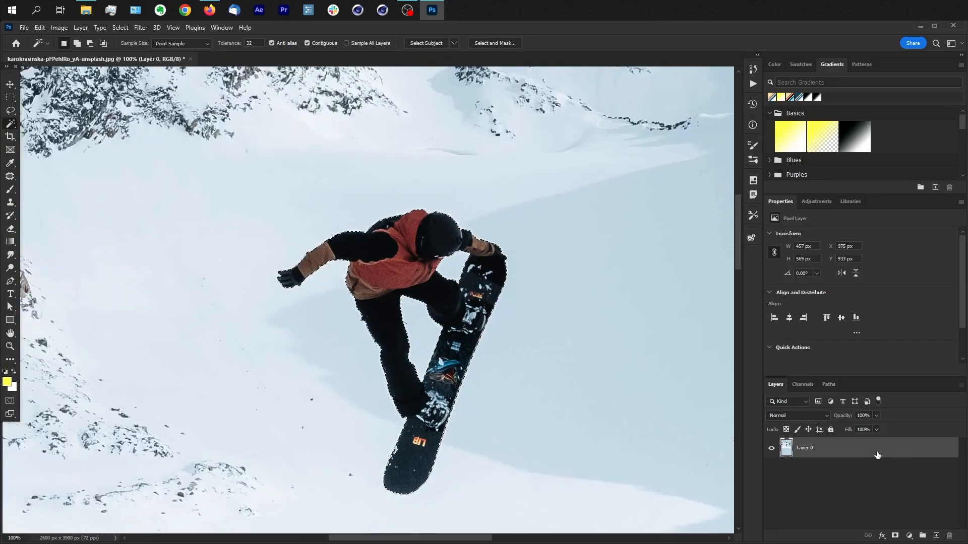
Step: Duplicate Layer 0 and rename the original lower layer as "background"
drag(879, 458, 936, 536)
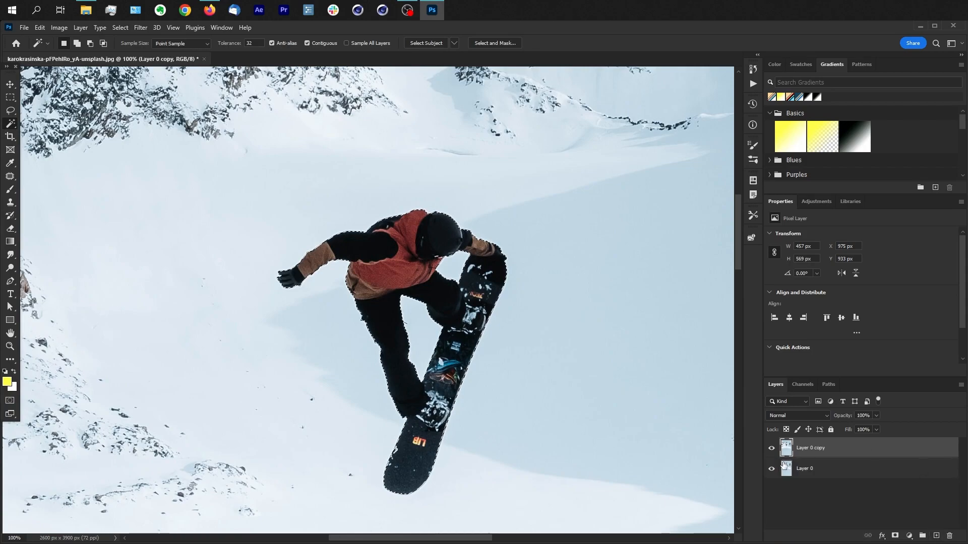
double_click(804, 469)
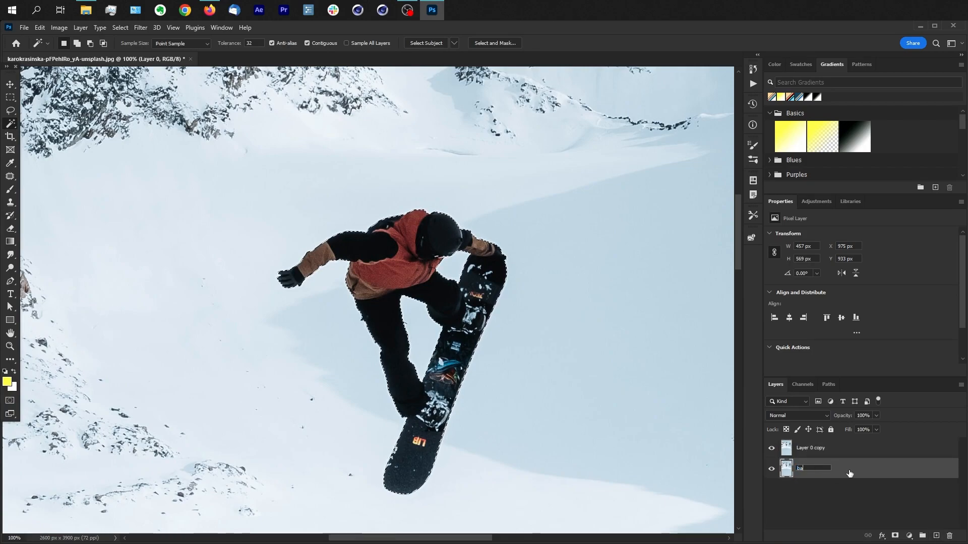
text(backrround)
key(Return)
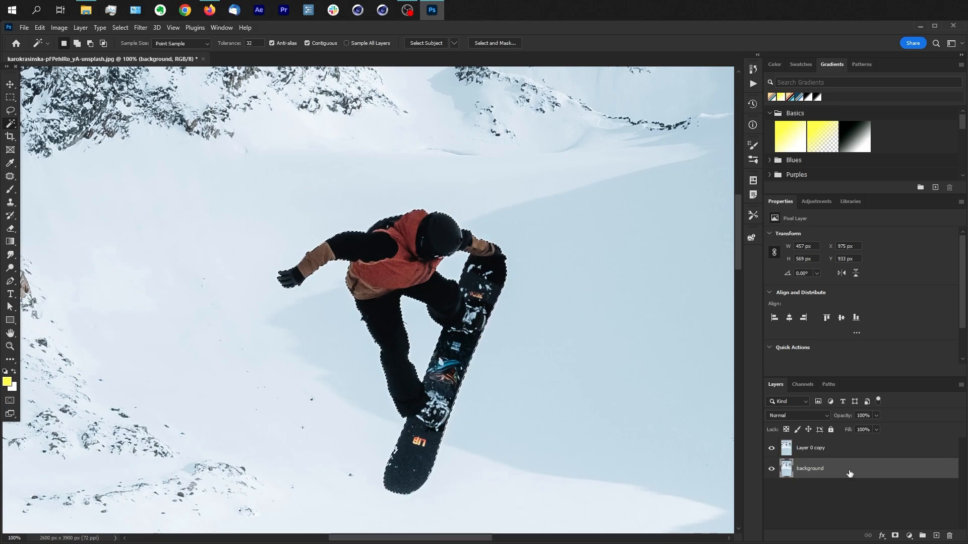
Step: Rename the duplicated upper layer as "snowboarder"
click(882, 451)
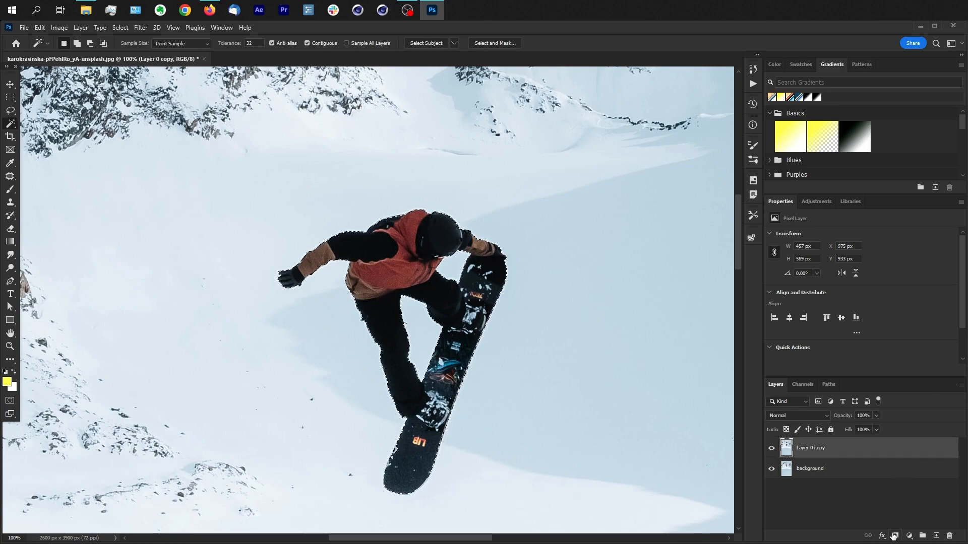
double_click(803, 449)
text(snowboarder)
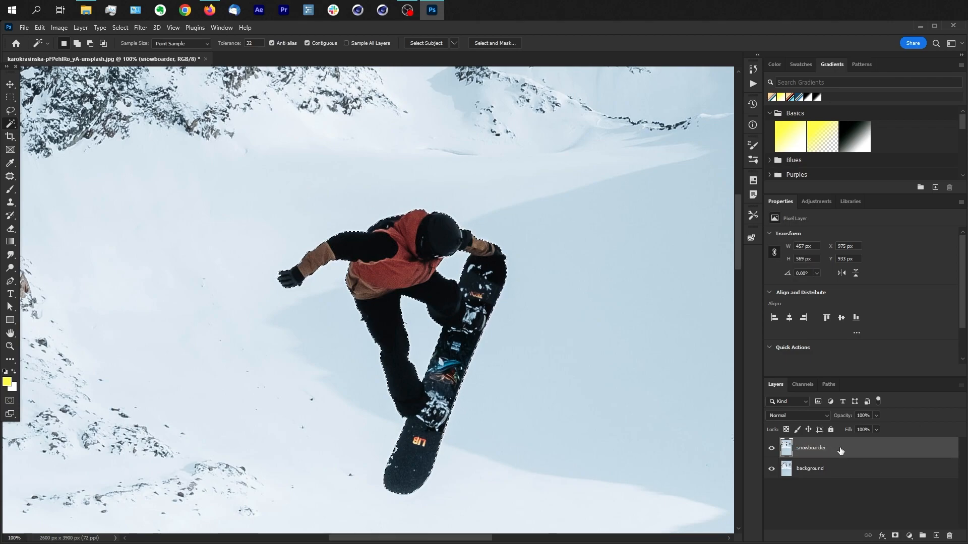
Step: Add a layer mask from the selection to the snowboarder layer and check the cutout with the background layer temporarily hidden
click(895, 537)
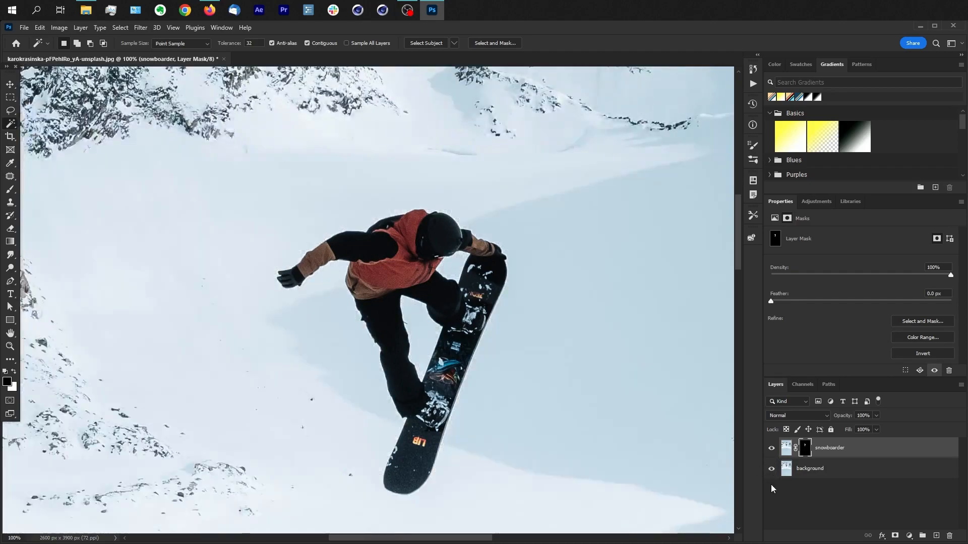
click(772, 469)
click(772, 469)
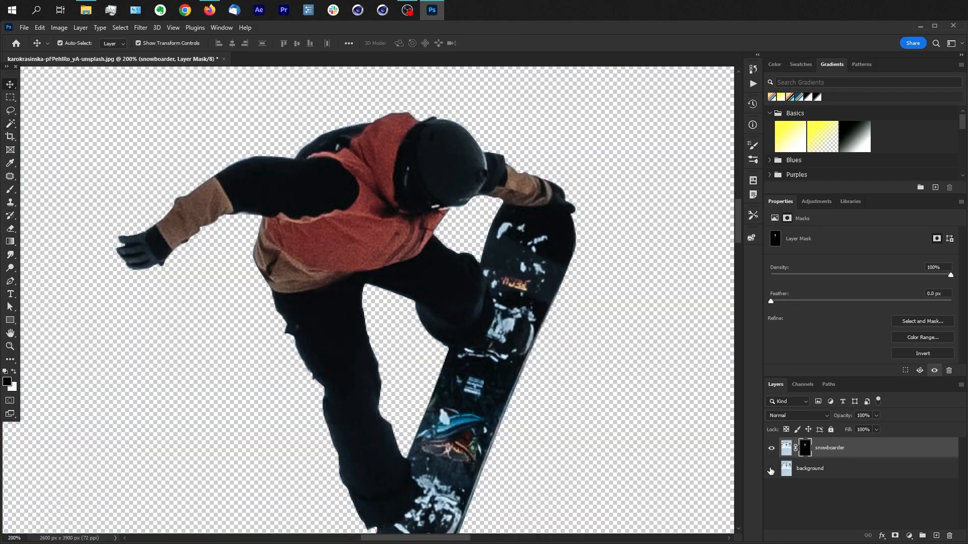
click(772, 470)
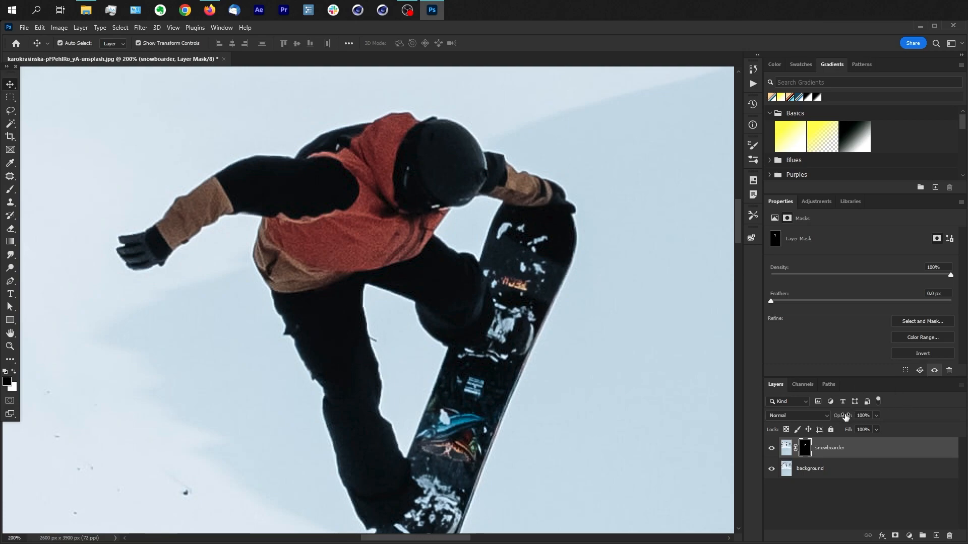
Step: Activate the Brush tool for the snowboarder mask and adjust its size against the stray strap on the leg's inner edge
key(b)
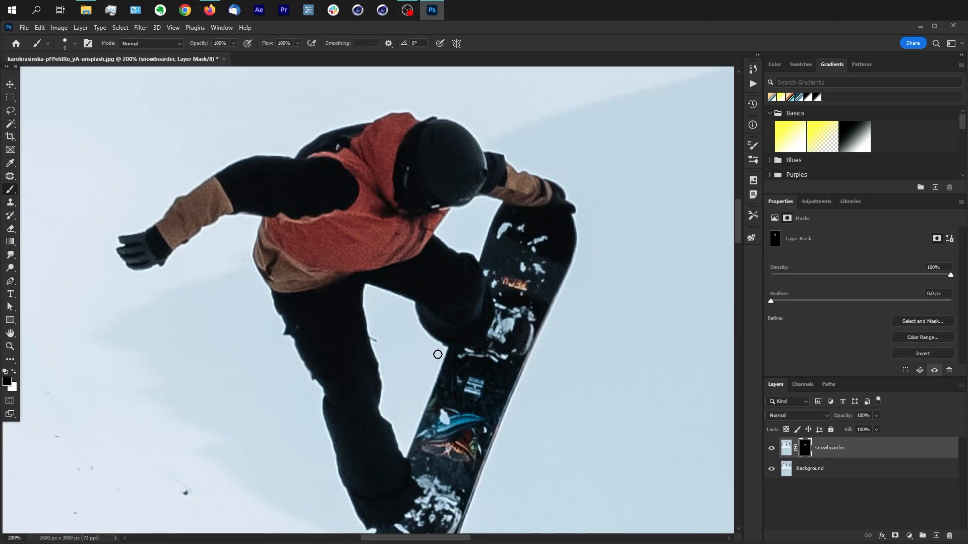
key(ctrl+plus)
key(ctrl+plus)
key(ctrl+plus)
key(ctrl+plus)
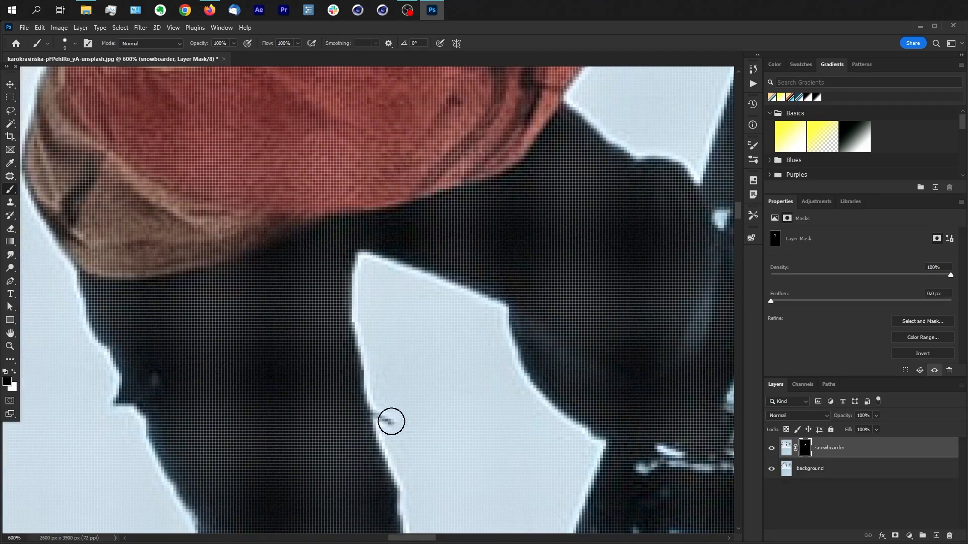
key(bracketleft)
key(bracketright)
key(bracketright)
Step: Hide the background layer and paint a black test stroke on the snowboarder mask across the leg
click(772, 470)
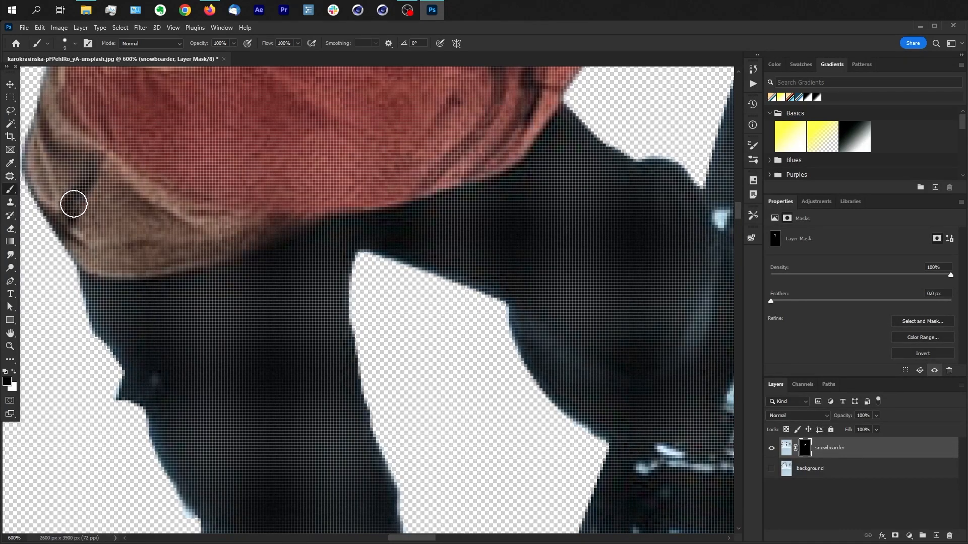
key(p)
key(b)
drag(156, 432, 232, 403)
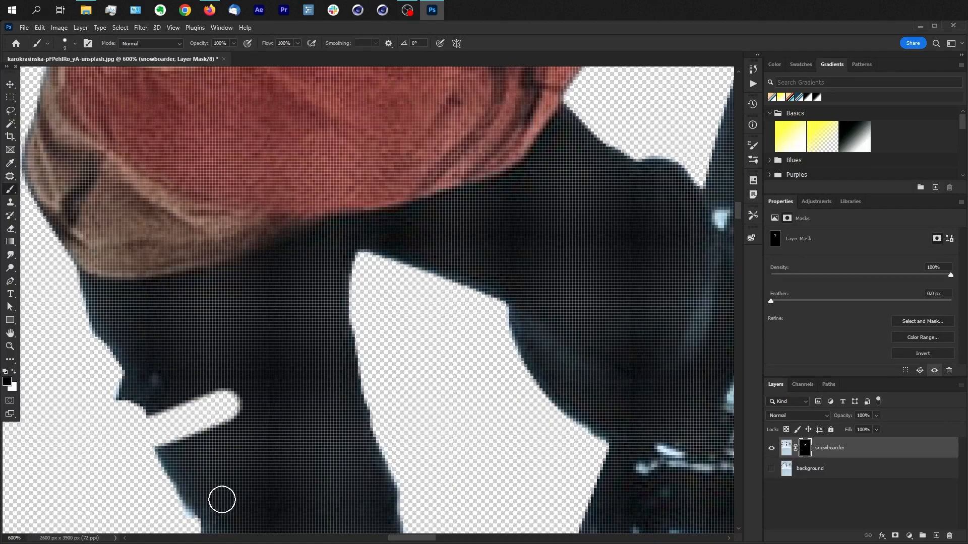
Step: Swap the foreground and background colours so the brush paints with white
click(14, 389)
key(Escape)
click(14, 373)
Step: Paint white on the snowboarder mask along both sides of the leg, and undo all the test strokes
mouse_move(91, 404)
mouse_down()
mouse_move(116, 385)
mouse_move(56, 421)
mouse_move(71, 443)
mouse_move(97, 421)
mouse_move(79, 457)
mouse_move(119, 435)
mouse_move(137, 452)
mouse_move(233, 400)
mouse_up()
mouse_move(373, 409)
mouse_down()
mouse_move(408, 387)
mouse_move(403, 442)
mouse_up()
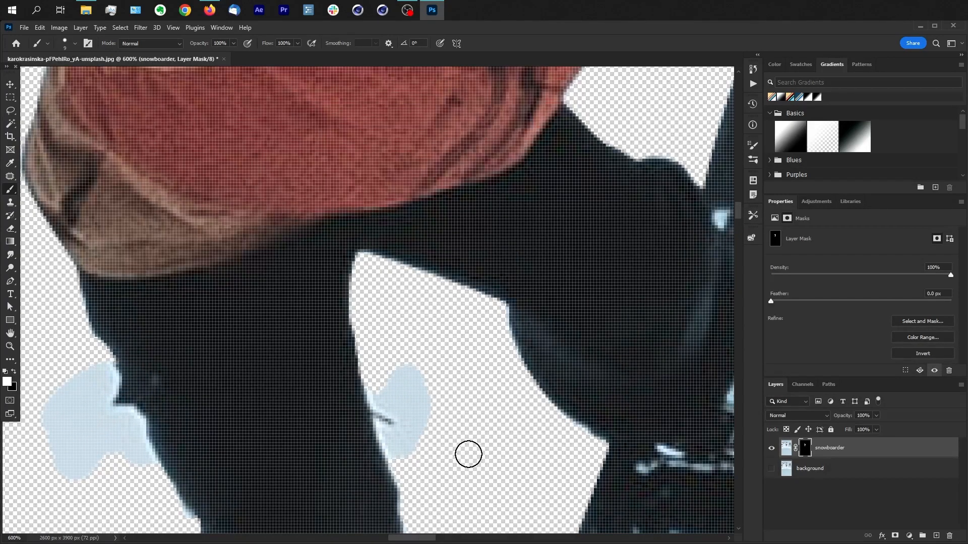
key(ctrl+z)
key(ctrl+z)
key(ctrl+z)
key(ctrl+z)
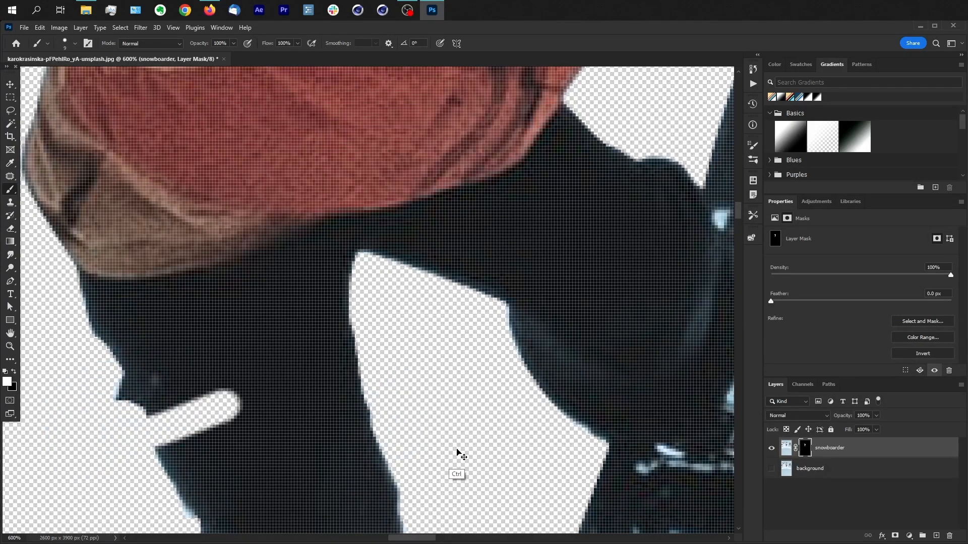
key(ctrl+shift+z)
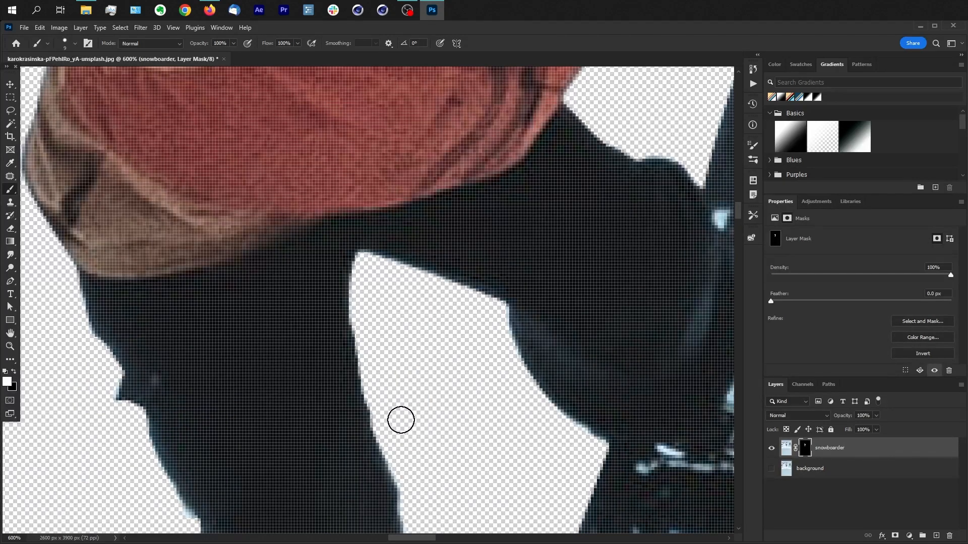
Step: Restore the small strap beside the leg's inner edge on the snowboarder mask with a size 2 white brush, using the background layer as reference
click(770, 470)
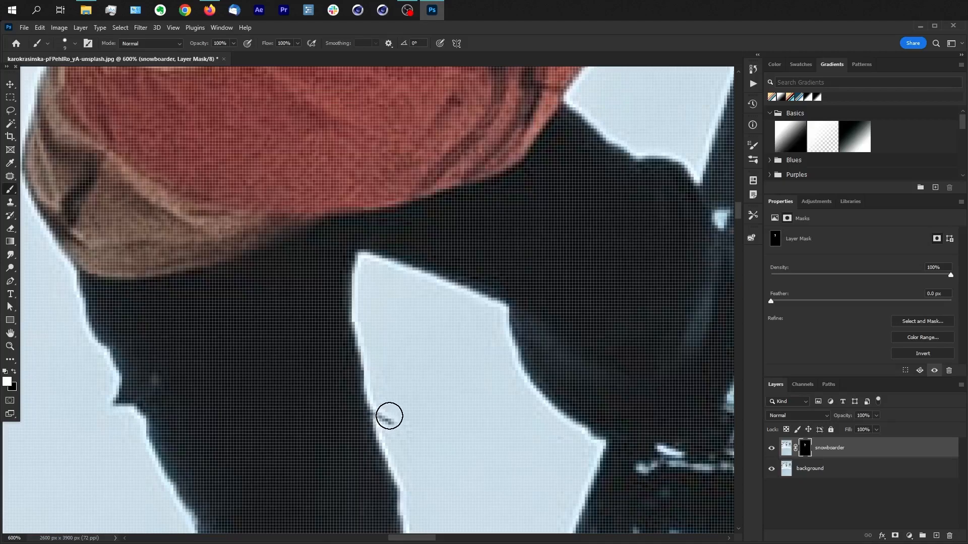
key(bracketleft)
key(bracketleft)
key(bracketleft)
key(bracketleft)
click(771, 470)
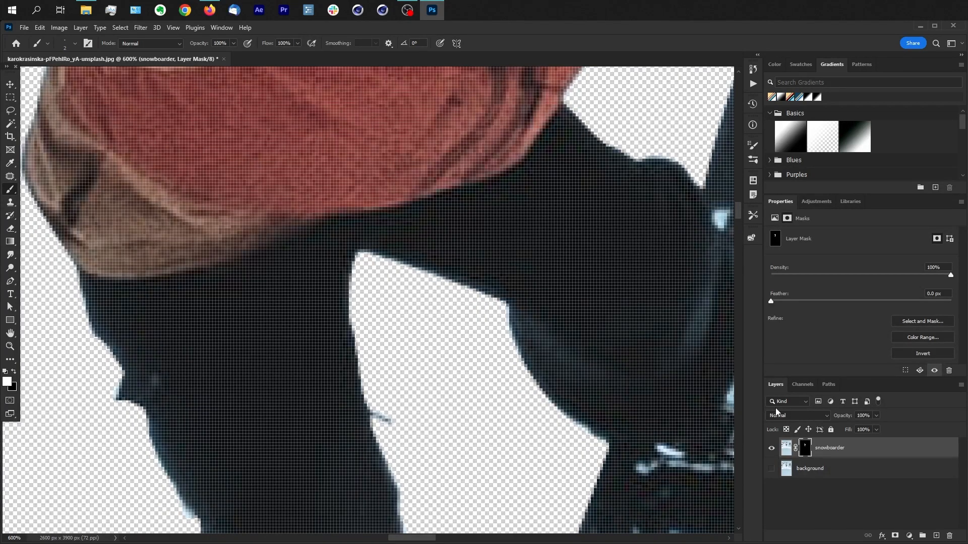
Step: Hide the snowboarder layer and show the background layer
key(ctrl+minus)
key(ctrl+minus)
key(ctrl+minus)
key(ctrl+minus)
key(ctrl+minus)
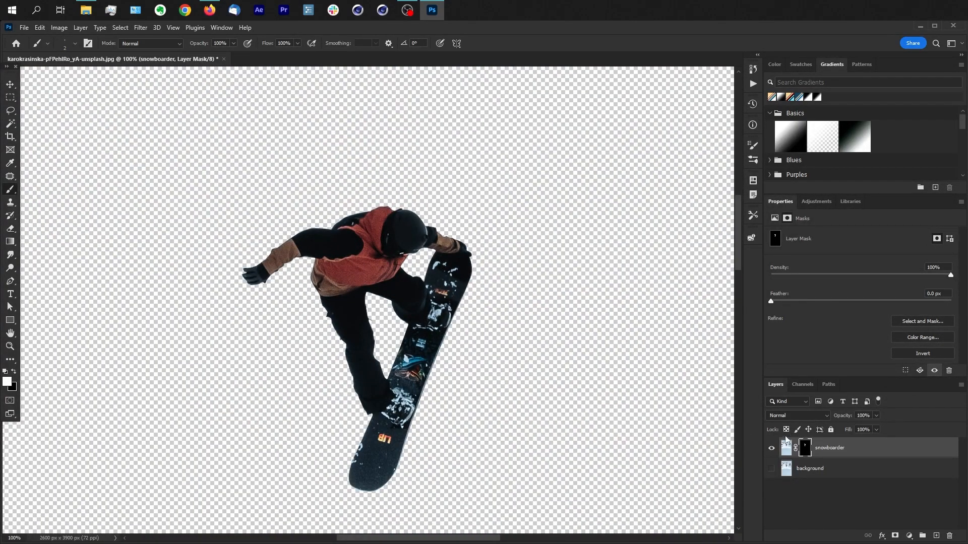
click(770, 448)
click(771, 469)
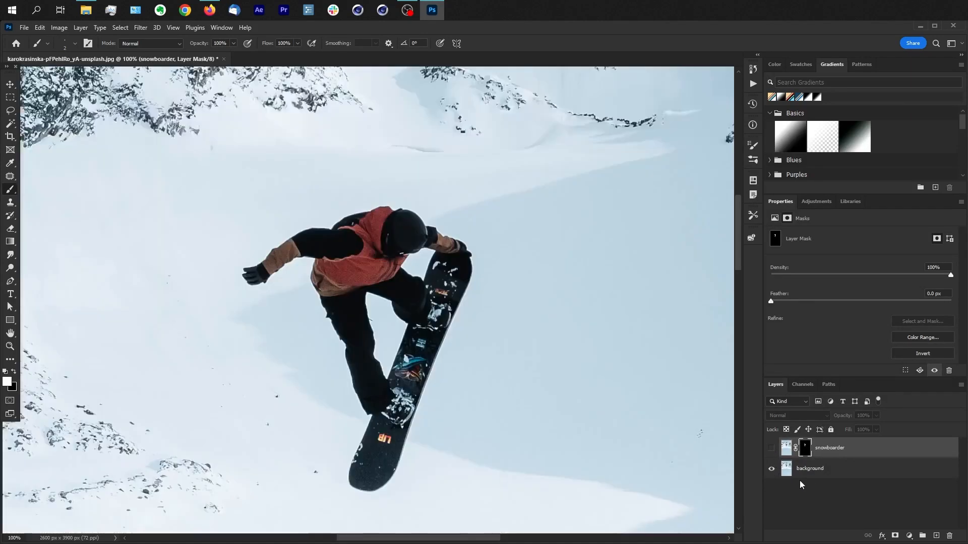
Step: Create a new empty path for the snowboarder's outline
click(827, 476)
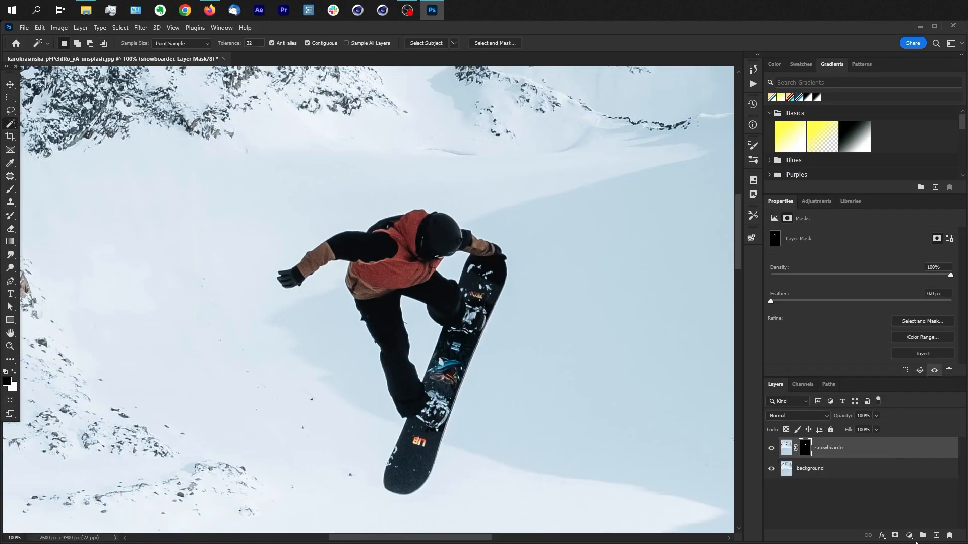
click(830, 385)
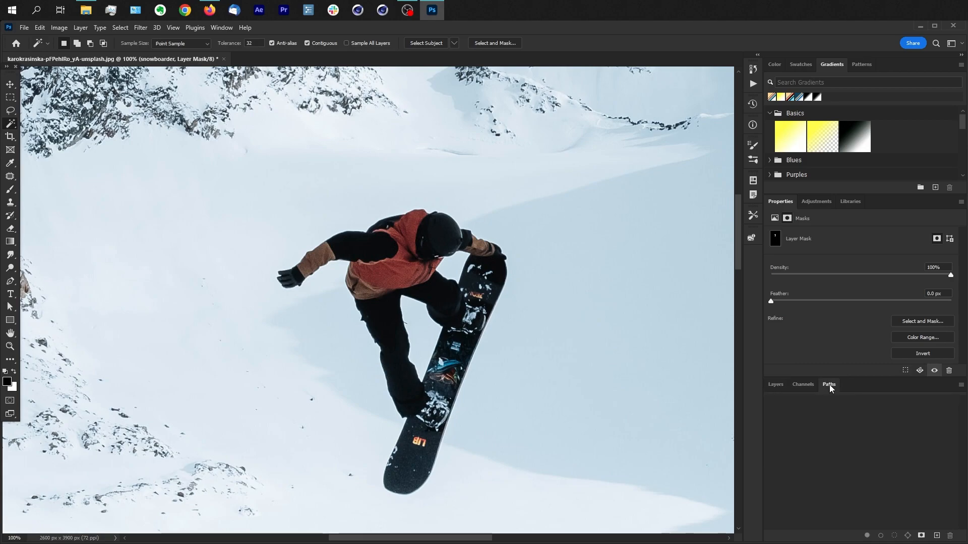
click(937, 536)
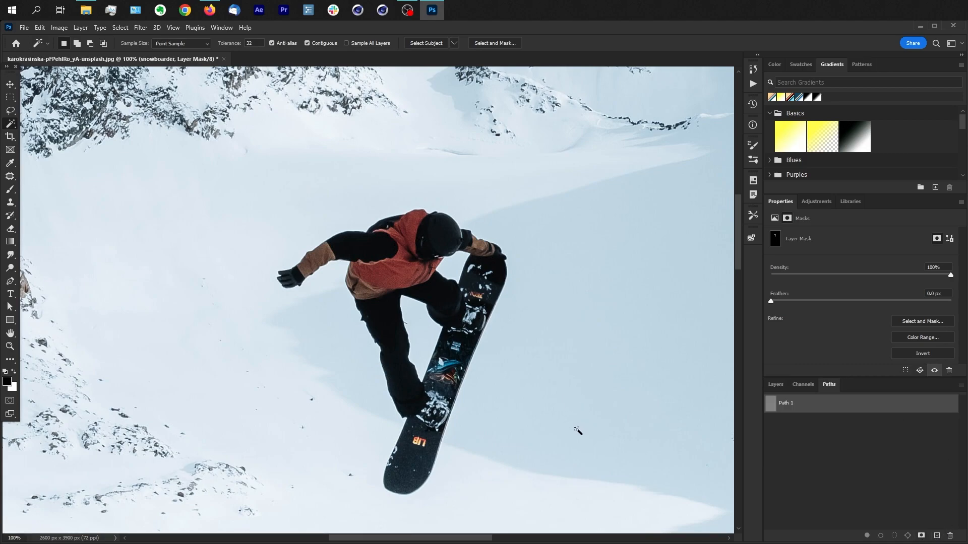
Step: Start a Pen tool path where the outstretched sleeve meets the jacket and trace the underside of the upper arm
key(p)
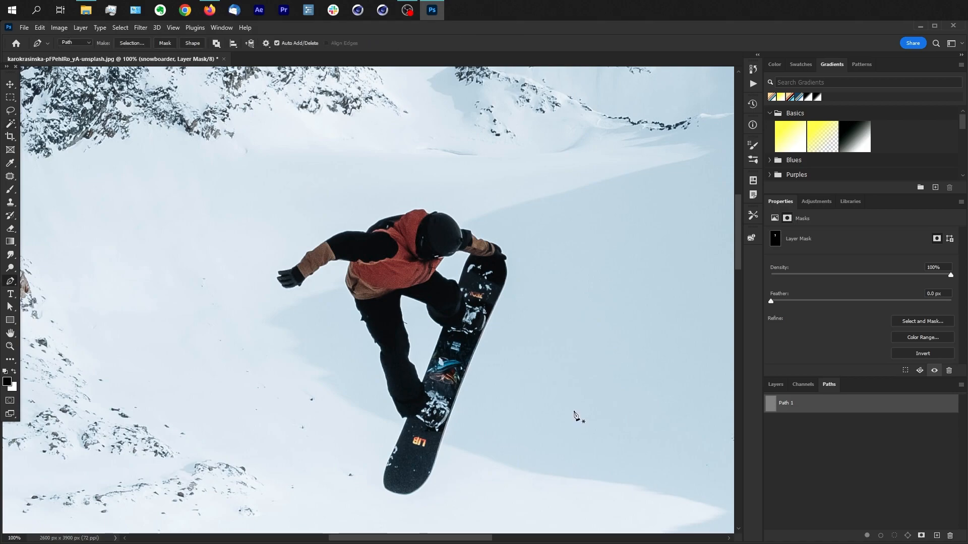
key(ctrl+plus)
key(ctrl+plus)
key(ctrl+plus)
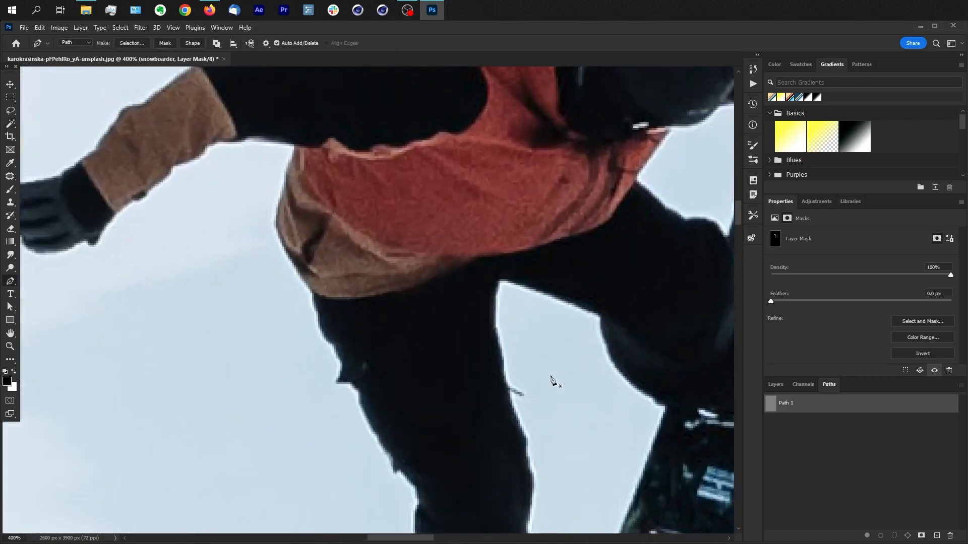
click(293, 148)
click(247, 142)
click(242, 143)
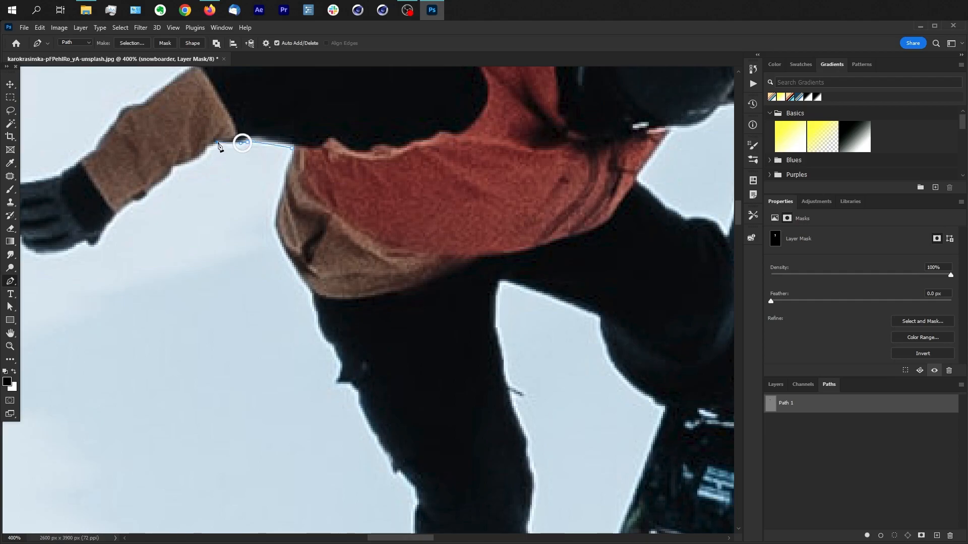
Step: Continue the outline along the underside of the outstretched forearm and down around the glove's cuff
click(199, 158)
click(191, 162)
click(172, 167)
click(164, 167)
click(163, 181)
click(112, 218)
click(99, 233)
click(97, 245)
click(90, 245)
click(84, 242)
Step: Trace the outline around the fingers of the outstretched glove
drag(74, 247, 343, 258)
click(238, 260)
click(237, 251)
click(223, 236)
click(216, 225)
click(229, 224)
click(239, 219)
click(224, 200)
click(247, 201)
Step: Continue the outline over the top of the glove and up the forearm of the outstretched arm
click(265, 197)
click(279, 191)
click(300, 176)
click(314, 167)
click(333, 146)
click(341, 124)
click(360, 120)
Step: Trace the outline along the top of the outstretched upper arm and over the snowboarder's back
drag(333, 145, 167, 360)
click(204, 306)
click(283, 264)
click(313, 262)
click(366, 268)
click(381, 249)
click(420, 222)
click(497, 199)
click(526, 197)
Step: Continue the outline over the red hood and across the top of the helmet
drag(535, 189, 546, 189)
click(560, 178)
click(583, 176)
click(595, 176)
click(614, 193)
click(621, 194)
click(643, 184)
click(649, 194)
drag(690, 203, 514, 162)
Step: Trace the outline from the helmet along the black cuff and brown sleeve of the arm grabbing the board
click(532, 194)
click(573, 203)
click(576, 217)
click(598, 236)
mouse_move(630, 245)
mouse_down()
mouse_move(639, 243)
mouse_move(626, 241)
mouse_up()
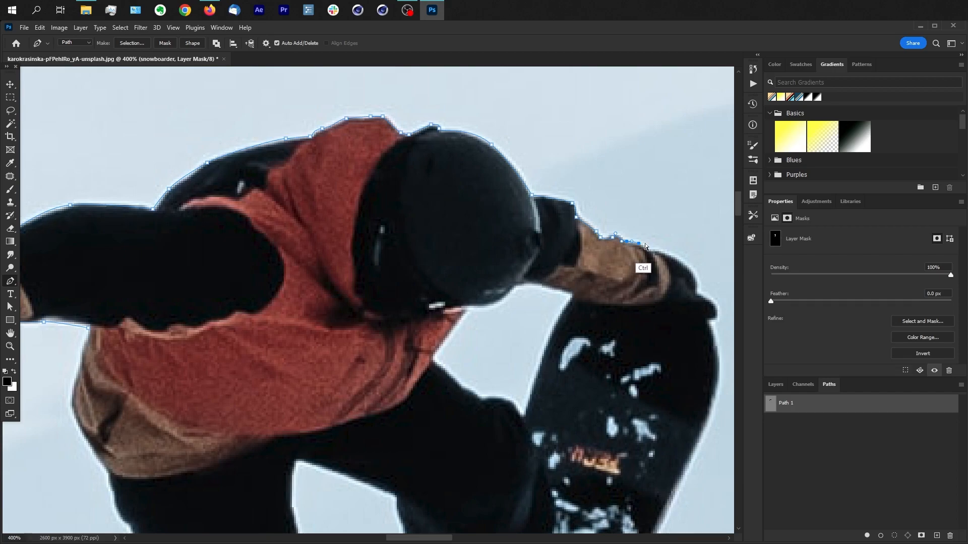
Step: Extend the outline with the Pen tool over the grabbing glove to the snowboard's upper end
click(13, 308)
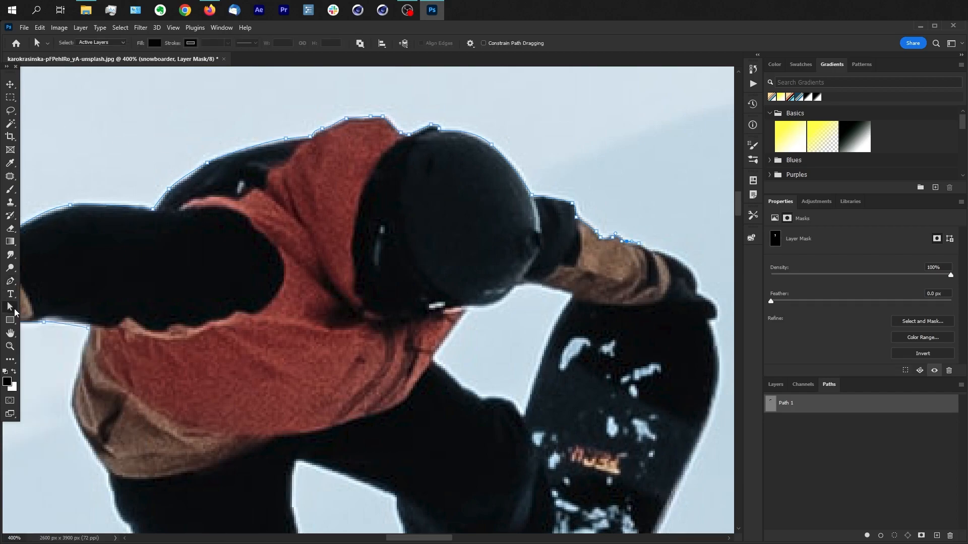
right_click(13, 308)
click(55, 308)
key(p)
click(658, 250)
drag(696, 275, 663, 316)
click(704, 297)
Step: Extend the outline down the snowboard's outer edge to about the middle of the board
scroll(716, 325, down, 2)
scroll(717, 325, right, 1)
scroll(670, 324, down, 5)
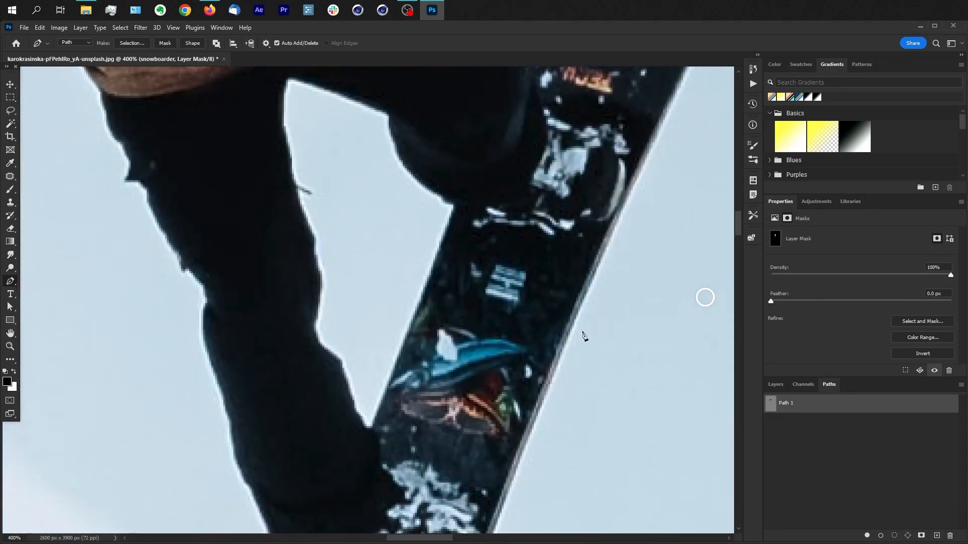
click(564, 351)
scroll(605, 322, up, 4)
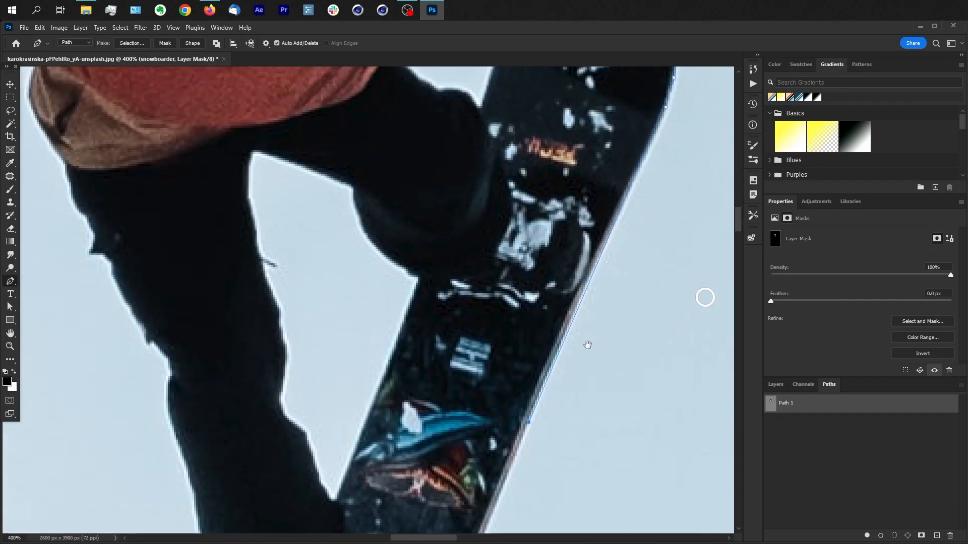
scroll(605, 323, right, 2)
Step: Add an anchor point on the snowboard's outer edge below its upper end, and undo the last handle adjustment
key(a)
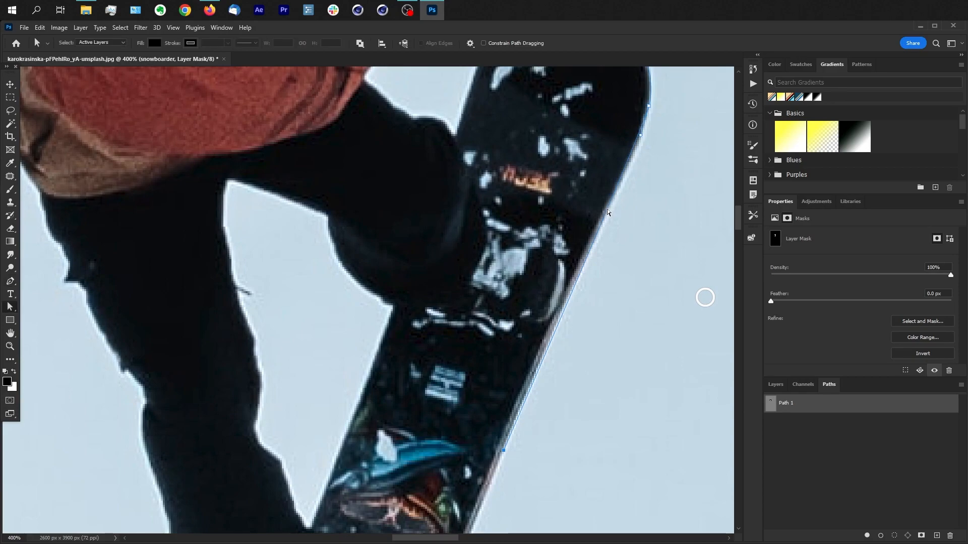
key(p)
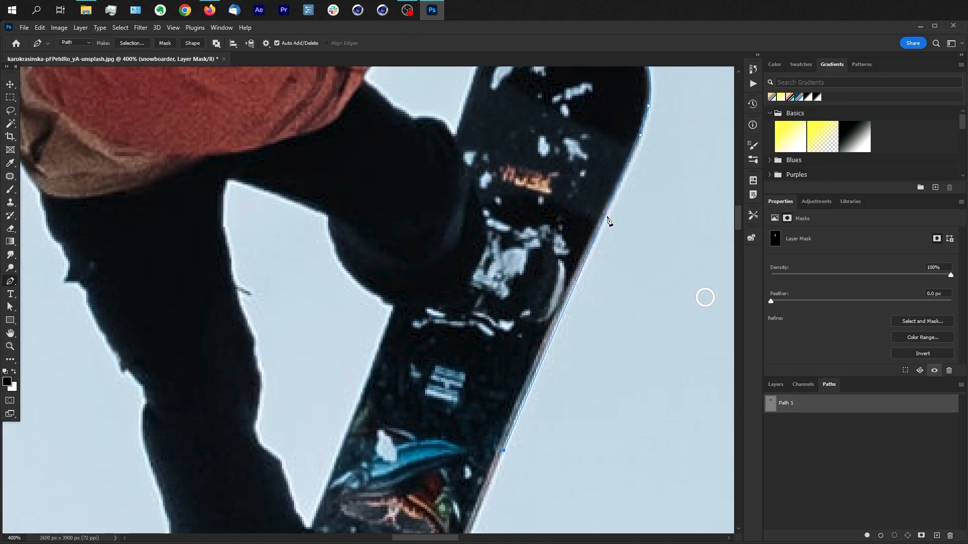
click(604, 220)
key(ctrl+z)
drag(605, 220, 604, 222)
drag(646, 117, 646, 132)
key(ctrl+z)
Step: Trace the rest of the snowboard's outer edge, around its lower end and back up to the boot
drag(537, 468, 573, 203)
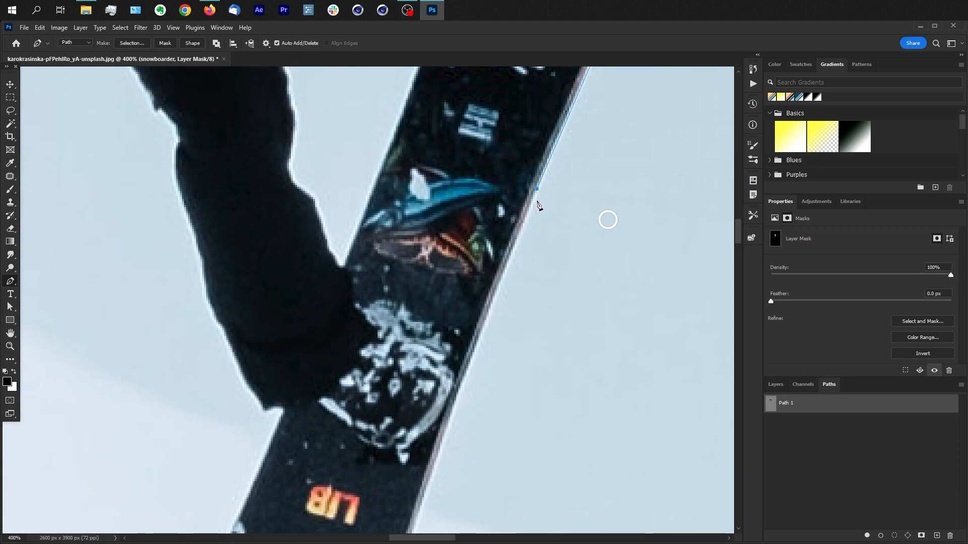
drag(450, 428, 443, 464)
drag(573, 442, 605, 234)
drag(416, 421, 409, 433)
drag(311, 510, 258, 514)
drag(222, 469, 216, 450)
drag(234, 387, 236, 377)
click(242, 367)
Step: Trace the outline around the heel of the boot where it meets the snowboard
drag(314, 208, 531, 471)
click(312, 197)
click(300, 203)
click(295, 199)
click(286, 185)
Step: Continue the outline up the outer edge of the straight lower leg to the notch at the knee
click(458, 402)
click(447, 376)
click(430, 307)
click(420, 287)
click(408, 246)
click(399, 223)
click(402, 200)
click(404, 178)
click(385, 164)
Step: Trace the outer edge of the thigh, following the small flap on the trousers
drag(358, 107, 399, 297)
click(388, 286)
click(383, 265)
click(370, 261)
click(366, 254)
click(368, 238)
click(358, 224)
Step: Trace the side of the jacket up to the armpit and close the outline at its starting point
drag(303, 112, 299, 99)
drag(336, 143, 460, 398)
click(433, 330)
click(444, 286)
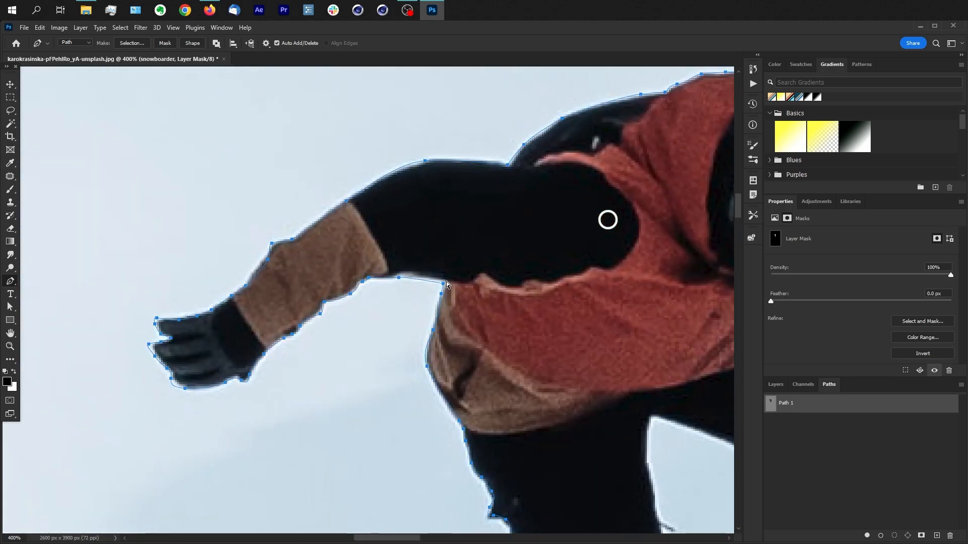
drag(443, 284, 445, 280)
Step: Reposition an anchor point of the outline on the outer edge of the lower leg with the Direct Selection tool
drag(547, 361, 344, 120)
drag(490, 409, 473, 167)
key(a)
drag(342, 205, 336, 182)
click(333, 182)
Step: Move the anchor points on the outer edge of the snowboard's lower end closer to the board
scroll(335, 184, down, 5)
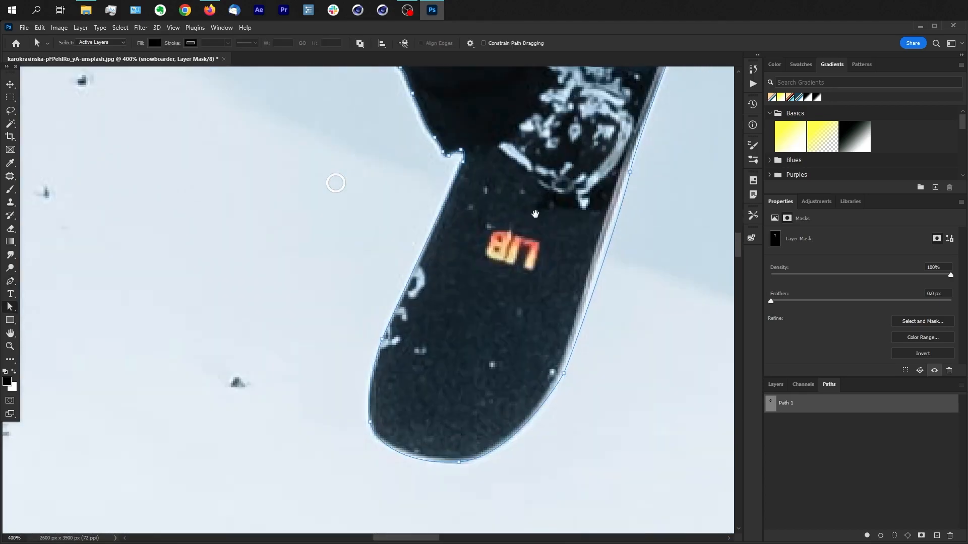
click(563, 374)
drag(564, 375, 562, 374)
drag(641, 249, 610, 340)
drag(599, 263, 597, 262)
Step: Refine the outline on the outer edge of the snowboard's upper end by adjusting its curve with the Convert Point tool
scroll(595, 262, up, 12)
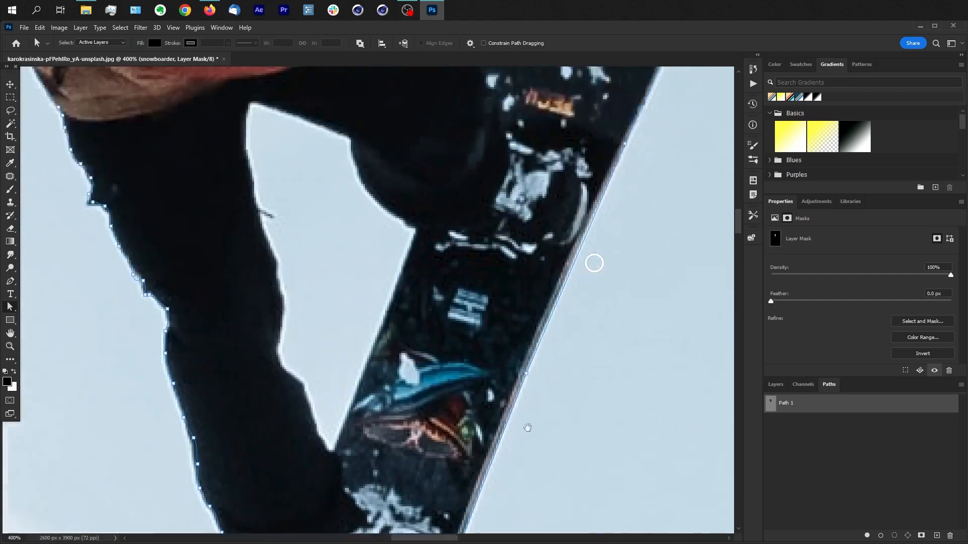
click(543, 244)
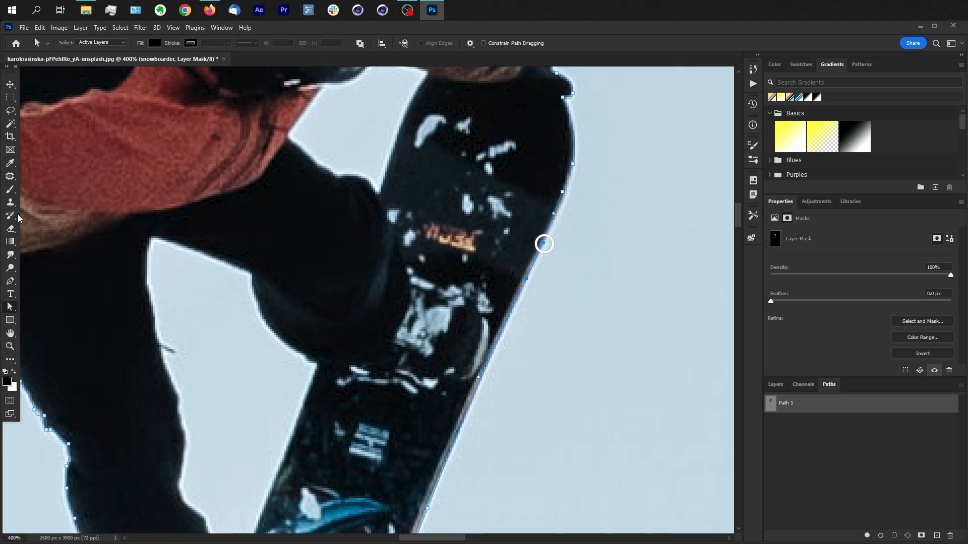
click(11, 281)
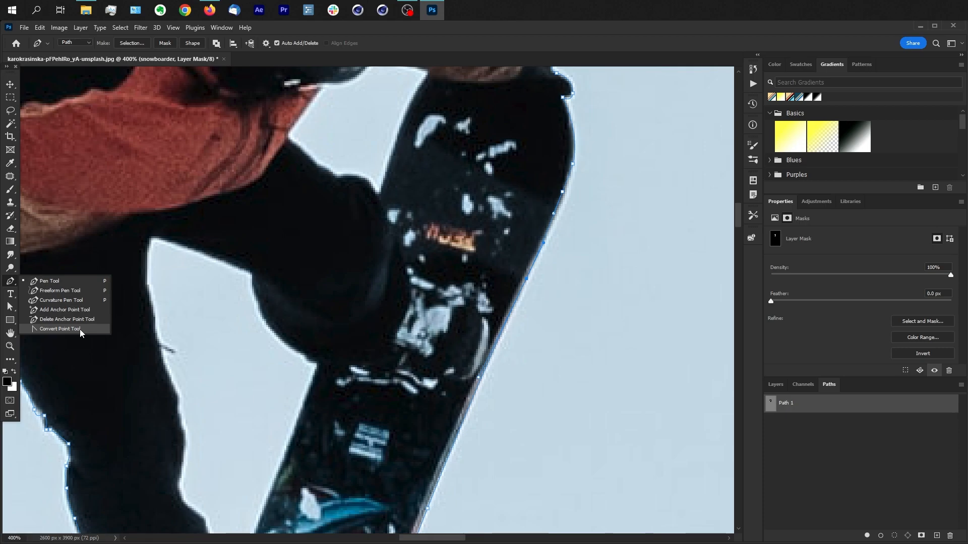
click(59, 329)
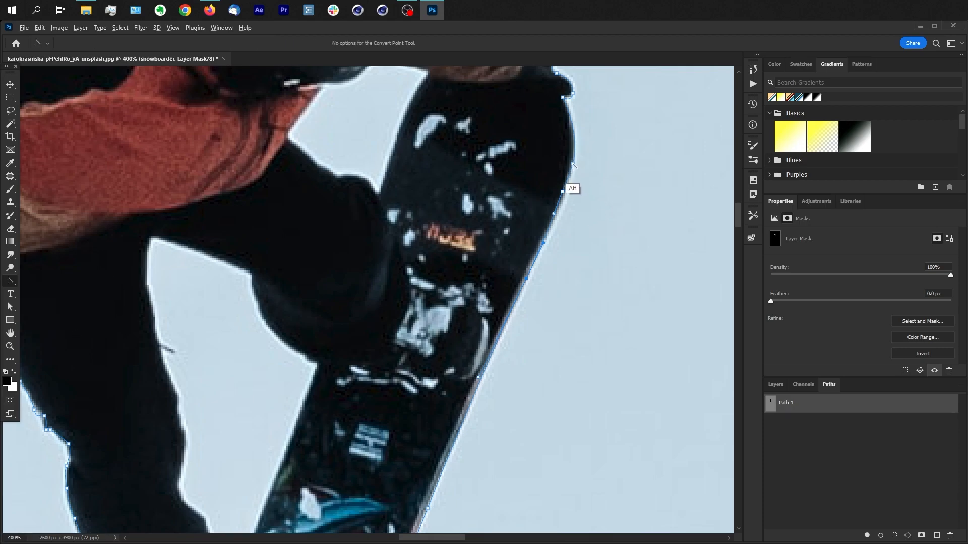
drag(573, 163, 569, 186)
Step: Reshape the outline's curves around the glove grabbing the snowboard
drag(604, 132, 643, 295)
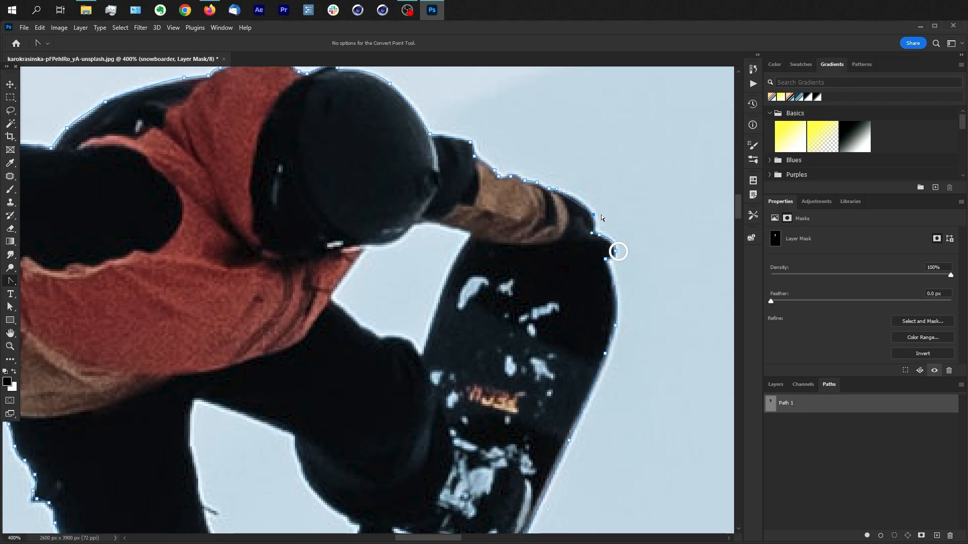
drag(590, 203, 600, 232)
drag(552, 189, 599, 244)
Step: Rename the finished path as "main outline" and create a second empty path
drag(667, 353, 659, 155)
drag(683, 292, 682, 221)
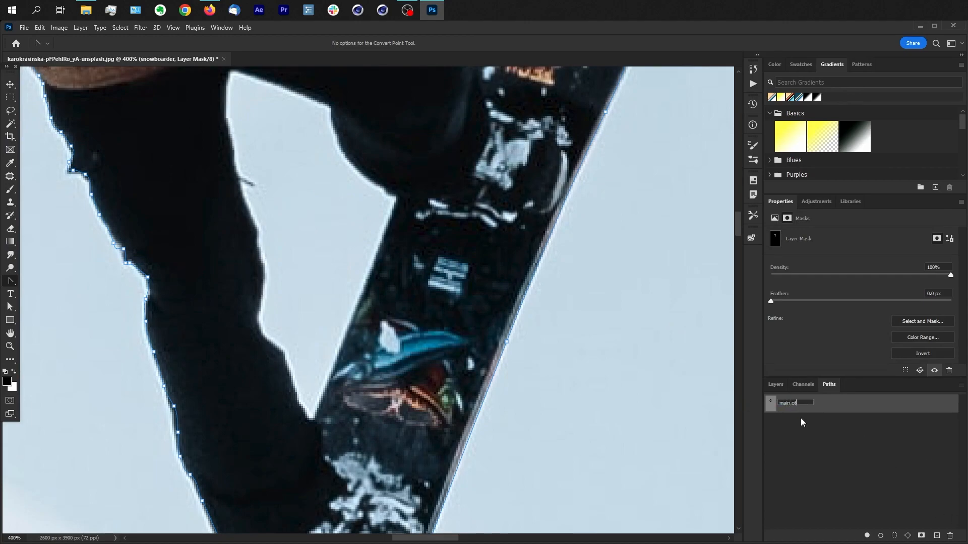
text(tline)
click(936, 535)
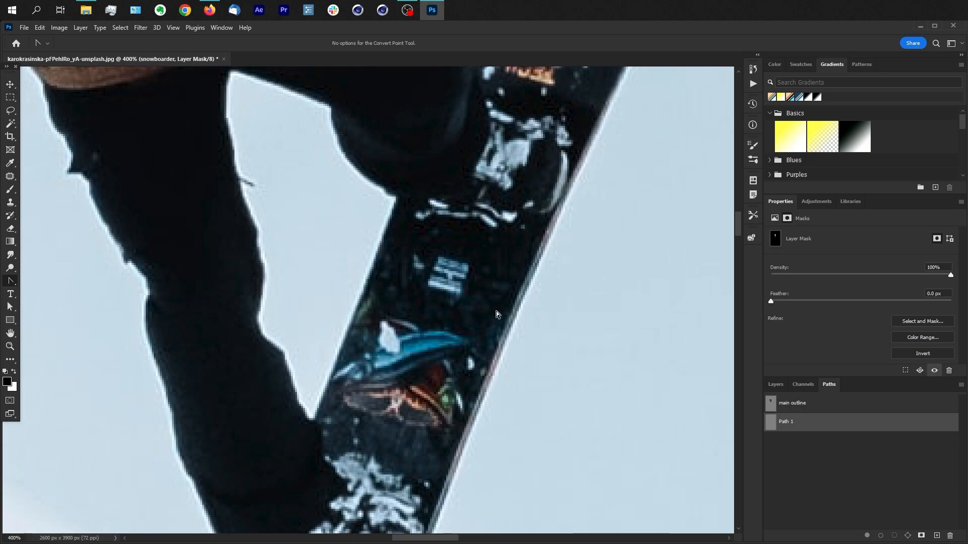
Step: Trace the gap between the legs with the Pen tool, along the board's inner edge and the underside of the bent leg
key(p)
click(313, 418)
click(356, 315)
click(366, 290)
click(397, 200)
click(347, 157)
click(329, 106)
click(231, 71)
Step: Continue the gap's path down the inner edge of the straight leg, past the small strap towards the boot
click(229, 127)
click(237, 173)
click(241, 190)
click(242, 195)
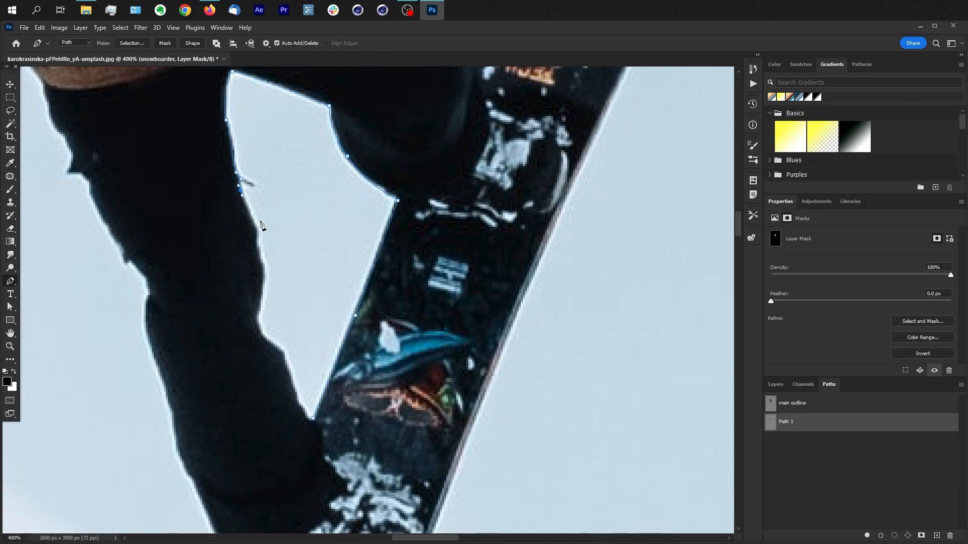
click(259, 245)
click(262, 258)
click(264, 265)
click(258, 320)
click(270, 342)
click(284, 352)
click(288, 373)
Step: Start a Pen path in the gap below the grabbing arm, tracing the board's inner edge and the top of the raised thigh
drag(330, 212, 330, 434)
drag(504, 192, 408, 416)
click(438, 343)
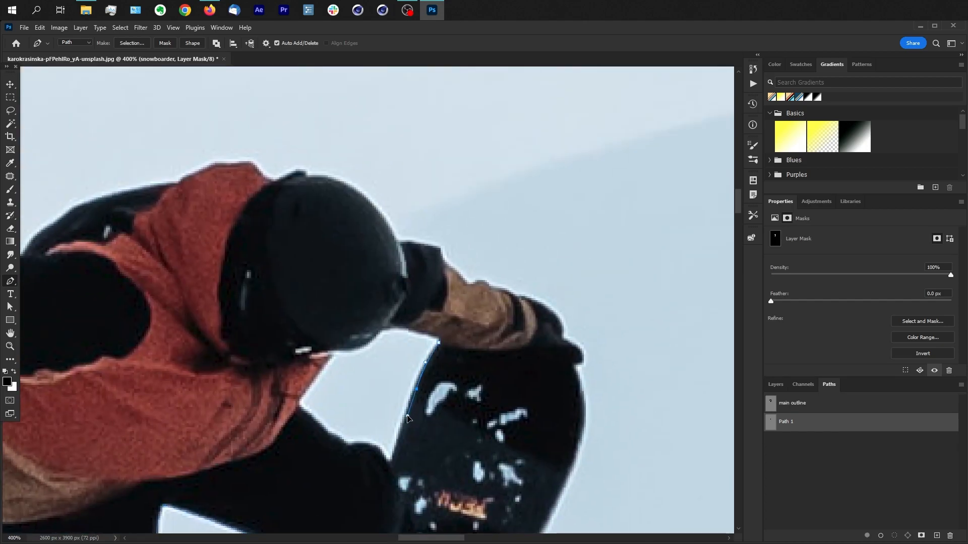
key(a)
click(389, 459)
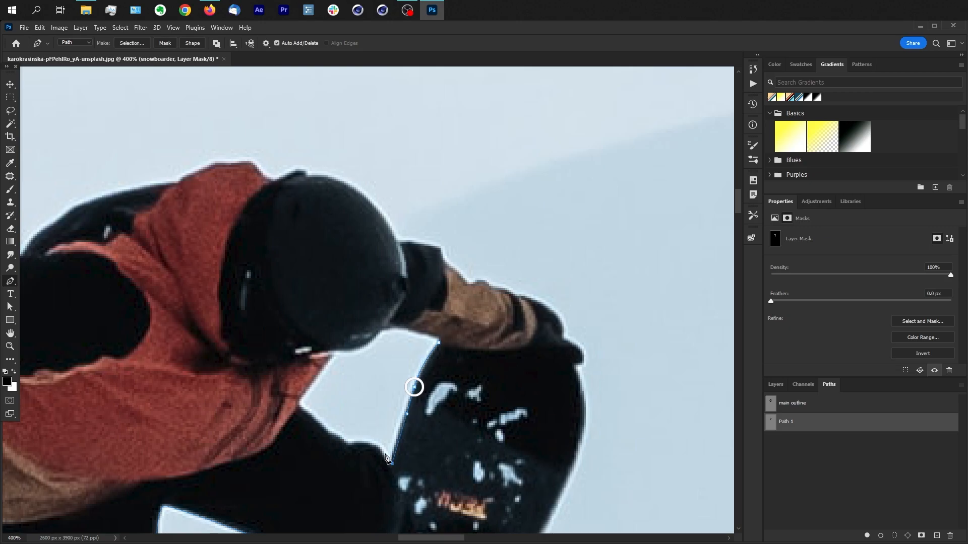
click(351, 443)
click(331, 435)
click(301, 404)
Step: Close the gap's path along the edge of the jacket, the underside of the helmet and the sleeve
click(305, 393)
click(331, 361)
click(342, 353)
click(381, 331)
click(401, 327)
click(419, 334)
click(437, 342)
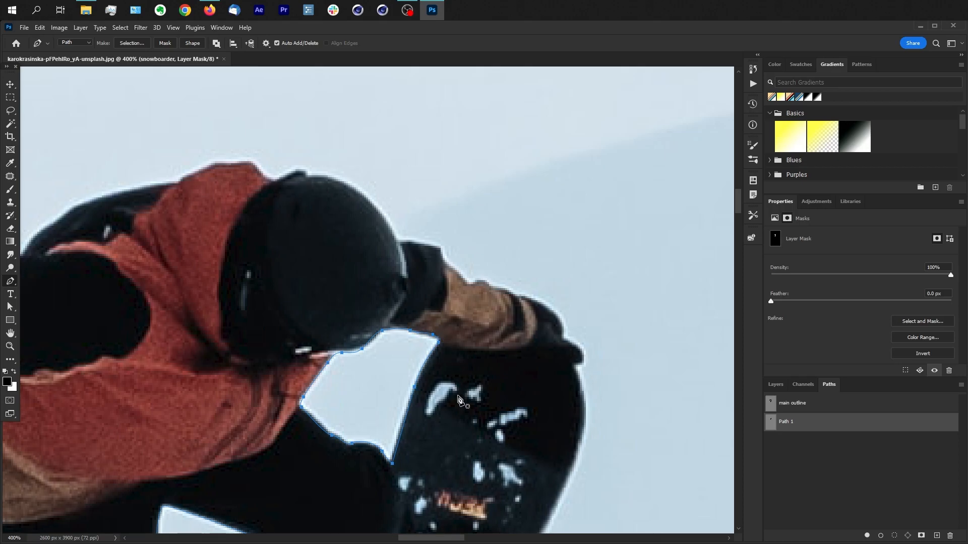
Step: Load the "main outline" path as a selection around the snowboarder
drag(487, 352, 616, 285)
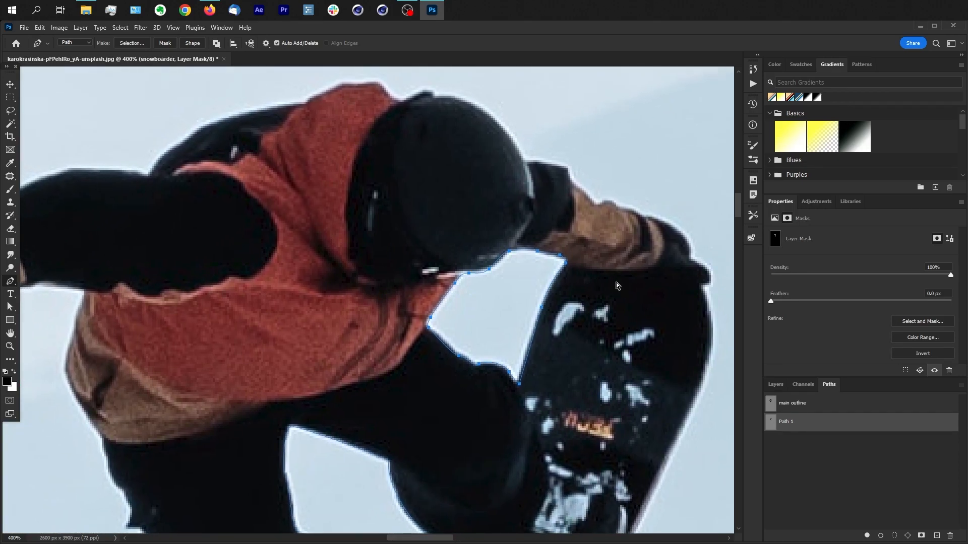
key(a)
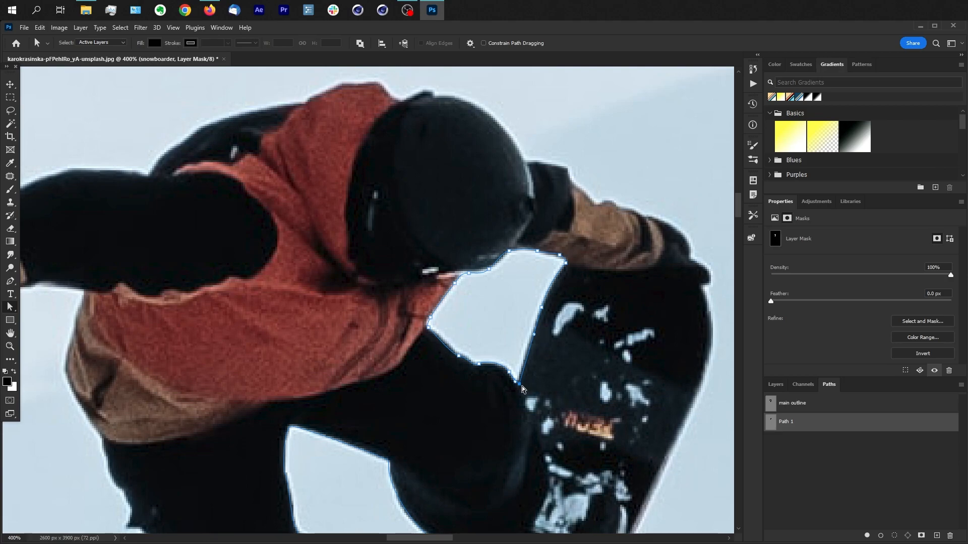
drag(543, 403, 547, 310)
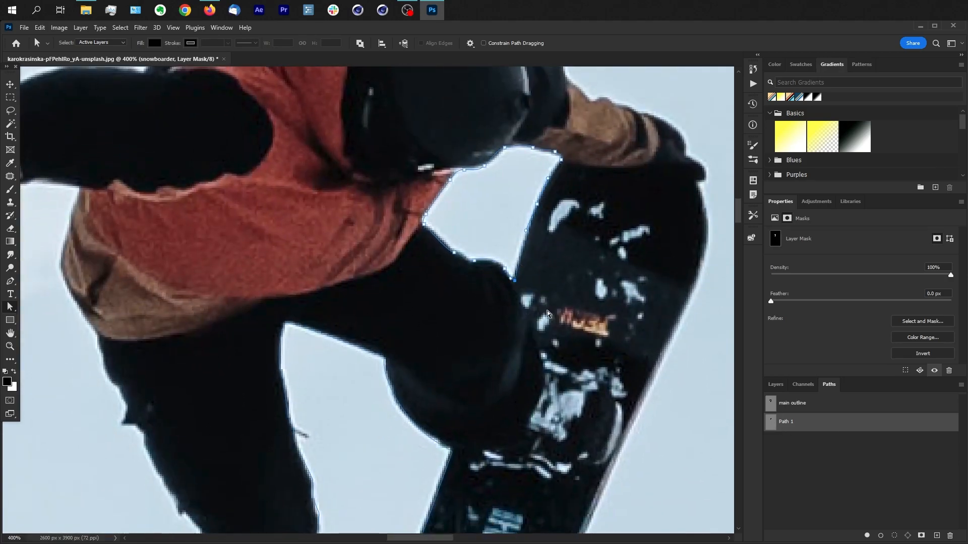
key(ctrl+minus)
key(ctrl+minus)
key(ctrl+minus)
key(ctrl+plus)
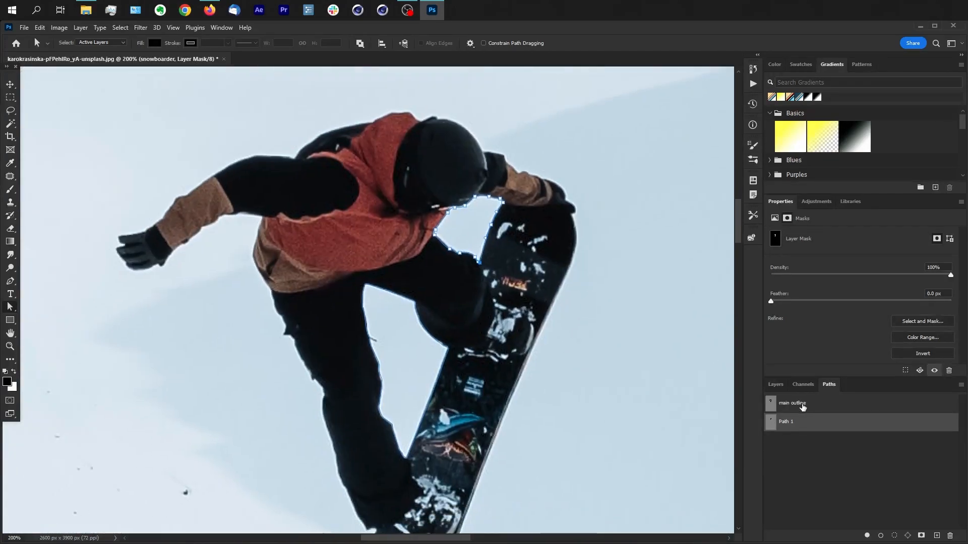
key(v)
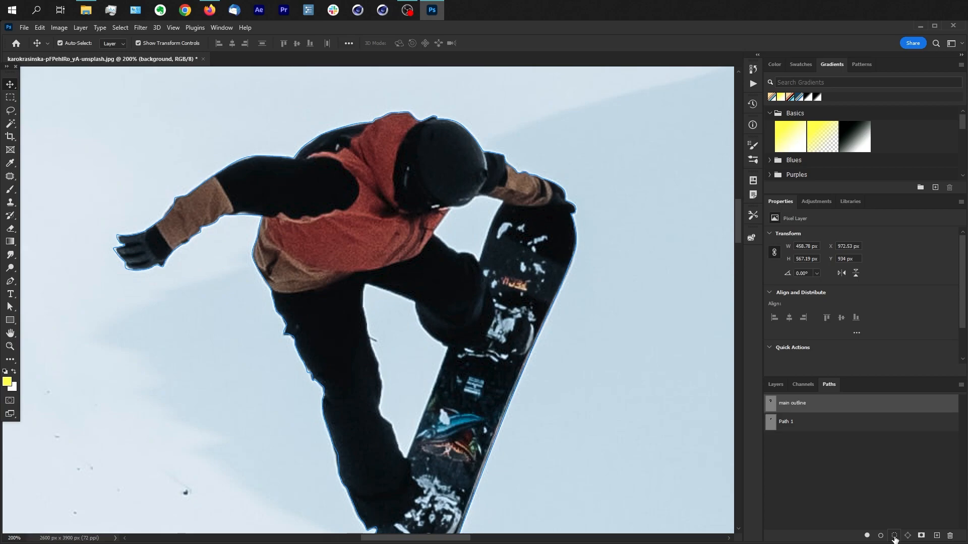
click(895, 536)
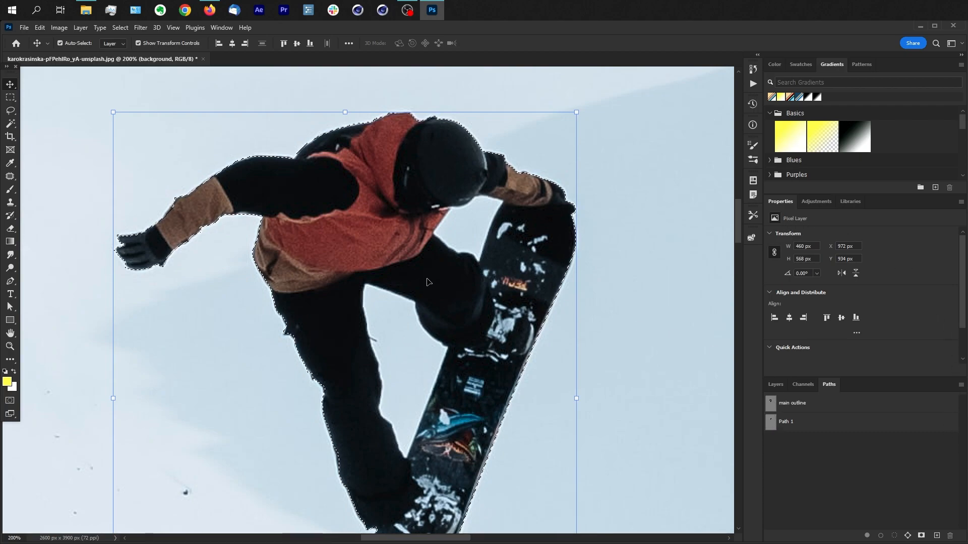
Step: Subtract Path 1 from the current selection with a feather radius of 0 pixels and anti-aliasing on
alt+click(770, 425)
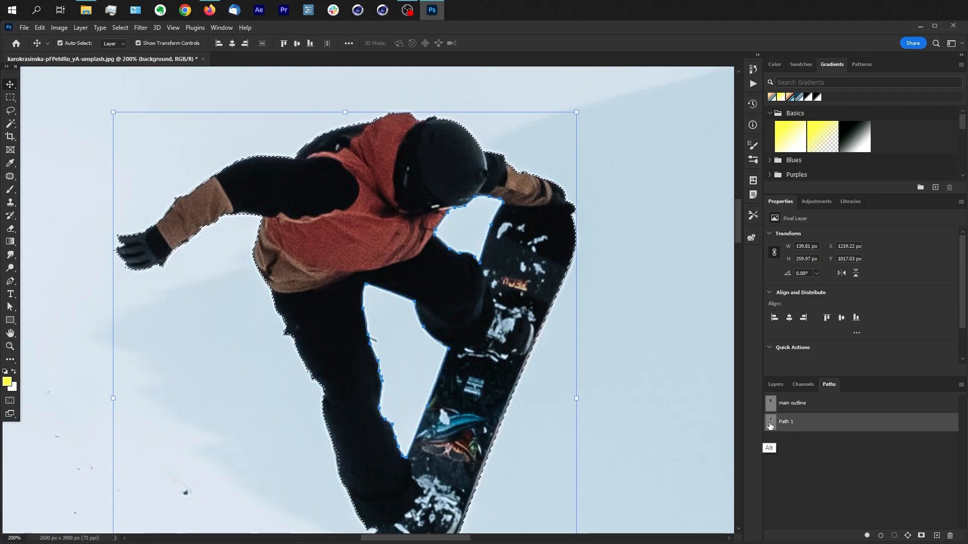
alt+click(895, 537)
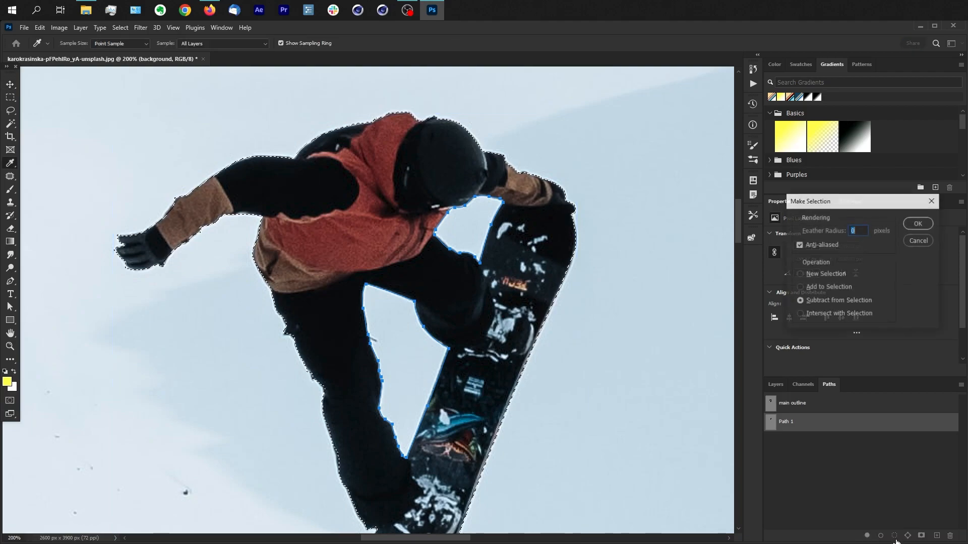
click(918, 224)
key(v)
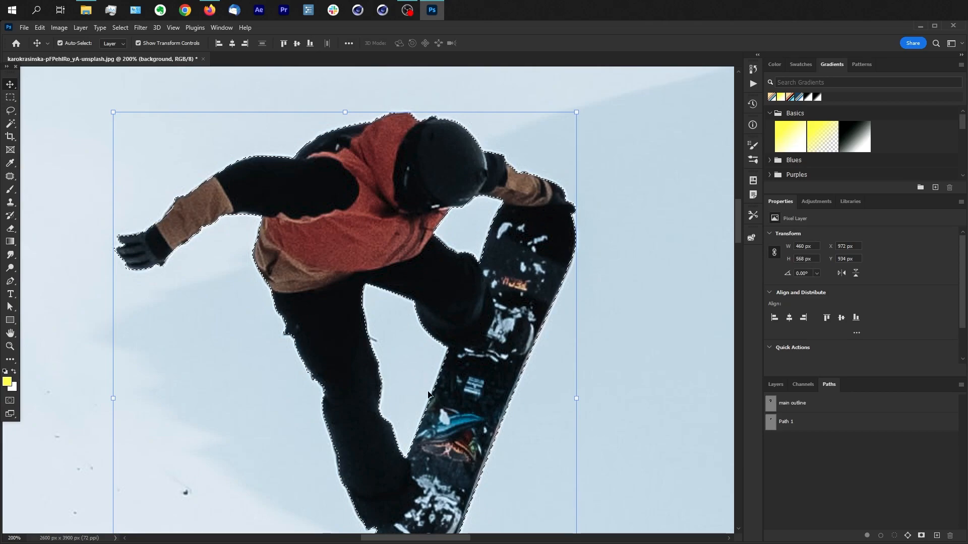
Step: Delete the old layer mask from the snowboarder layer and hide the background layer
click(776, 385)
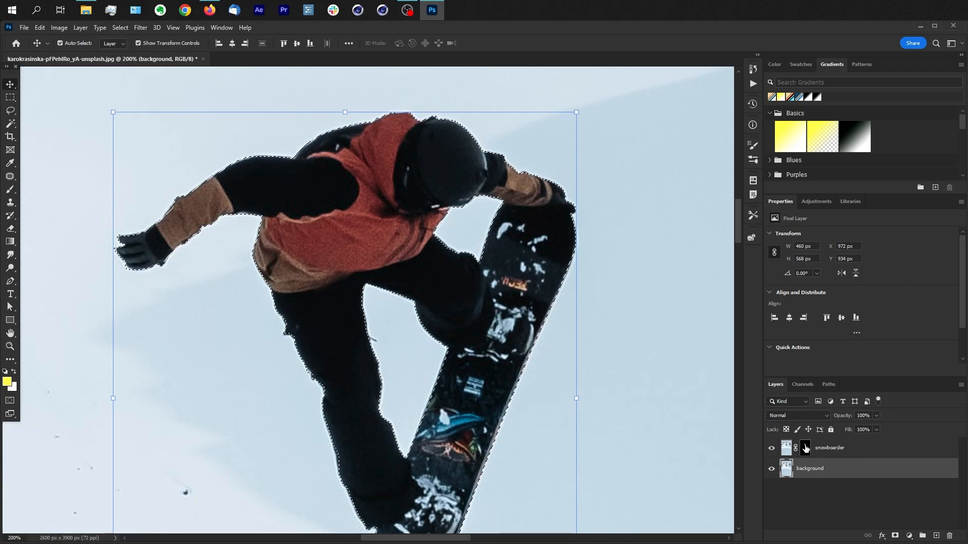
right_click(805, 449)
click(850, 468)
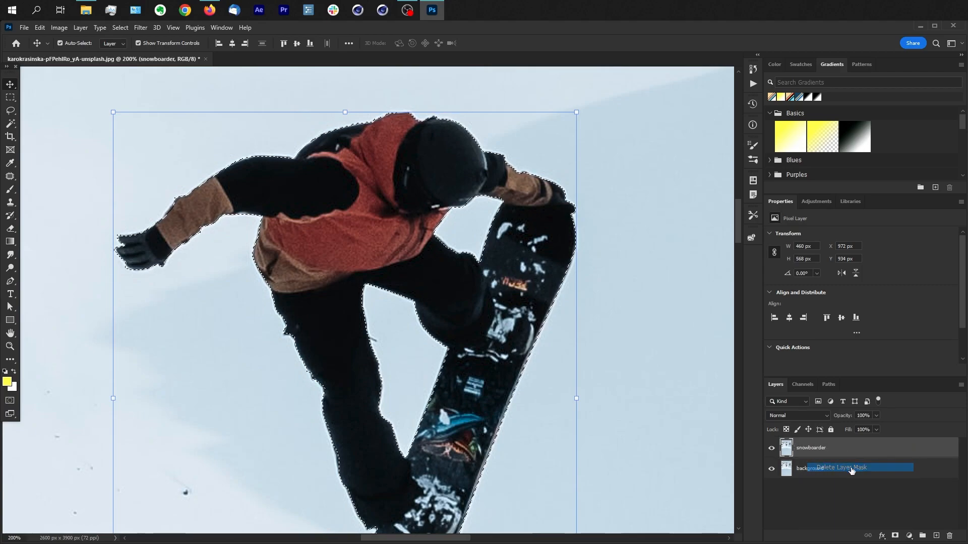
click(772, 469)
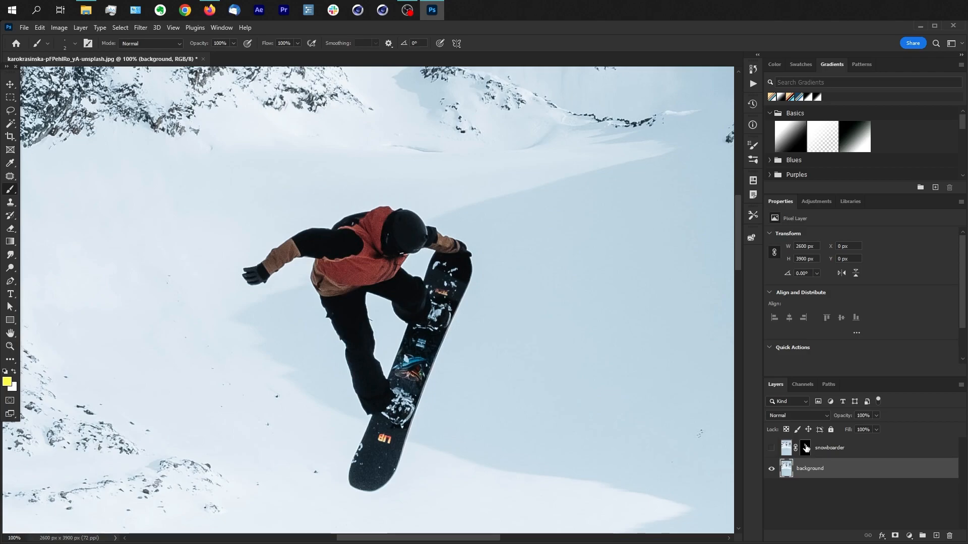
Step: Load the snowboarder mask as a selection and fill that area of the background layer with Content-Aware at 100% opacity, with the selection cleared at the end
key(ctrl)
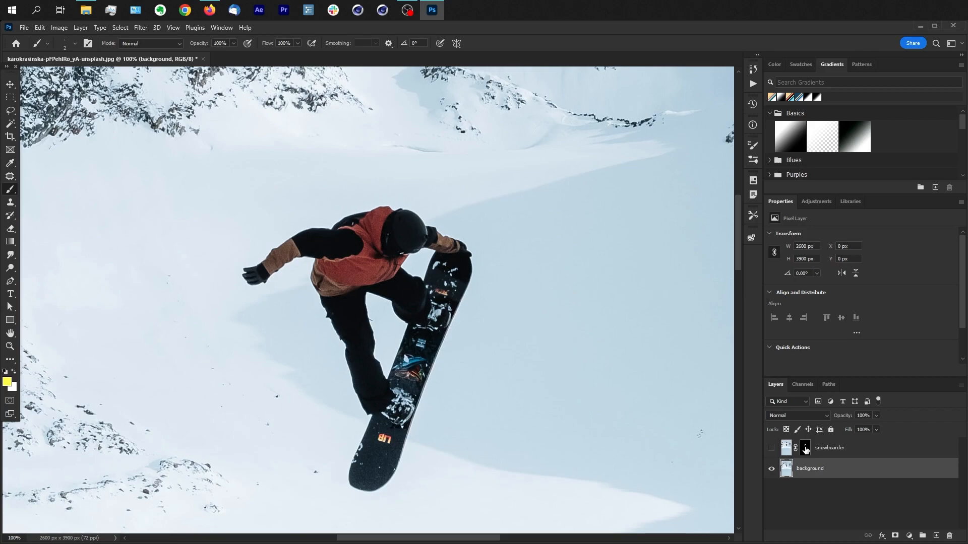
ctrl+click(805, 447)
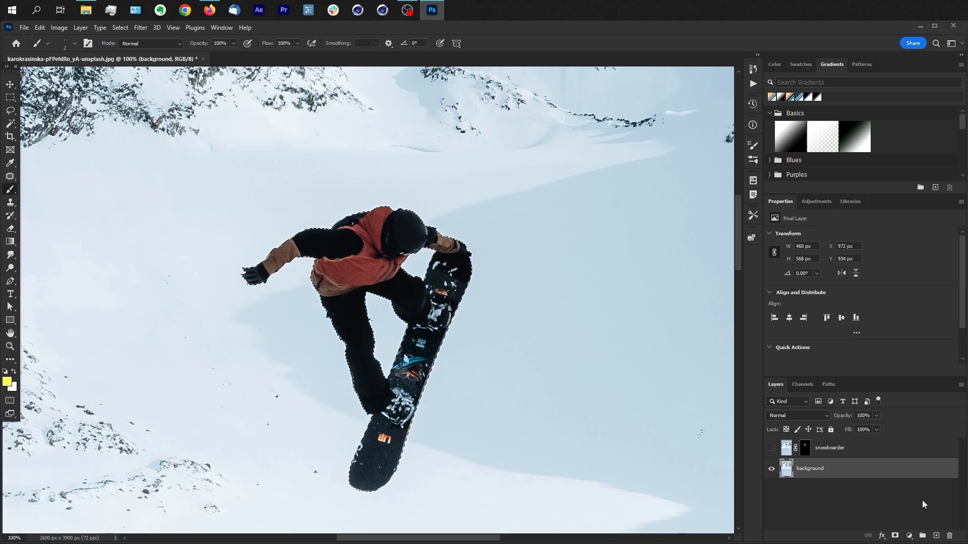
click(40, 27)
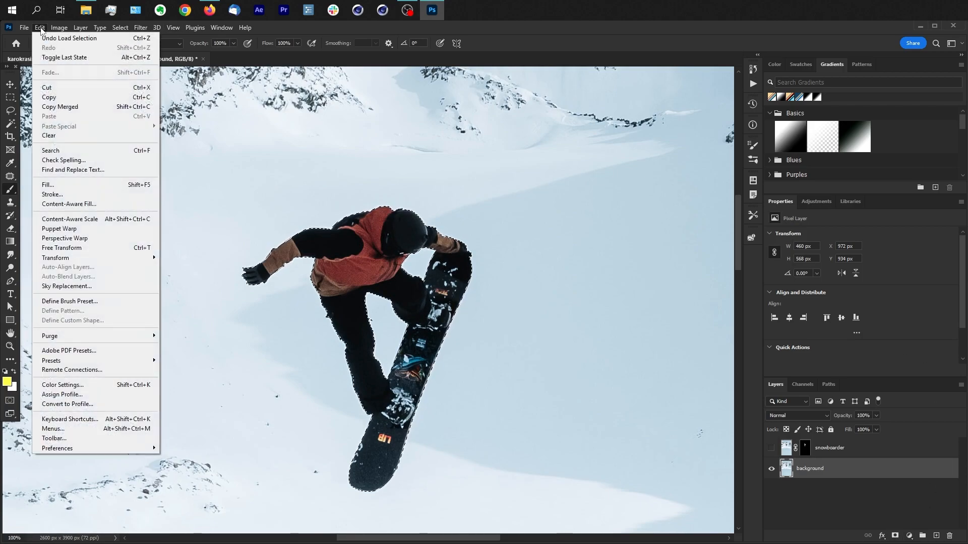
click(64, 184)
drag(861, 205, 600, 172)
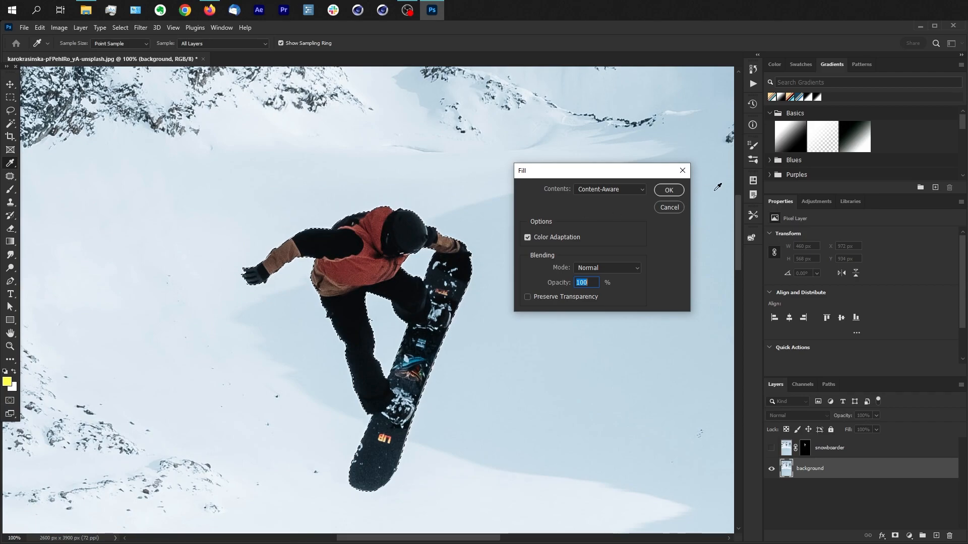
click(669, 190)
key(b)
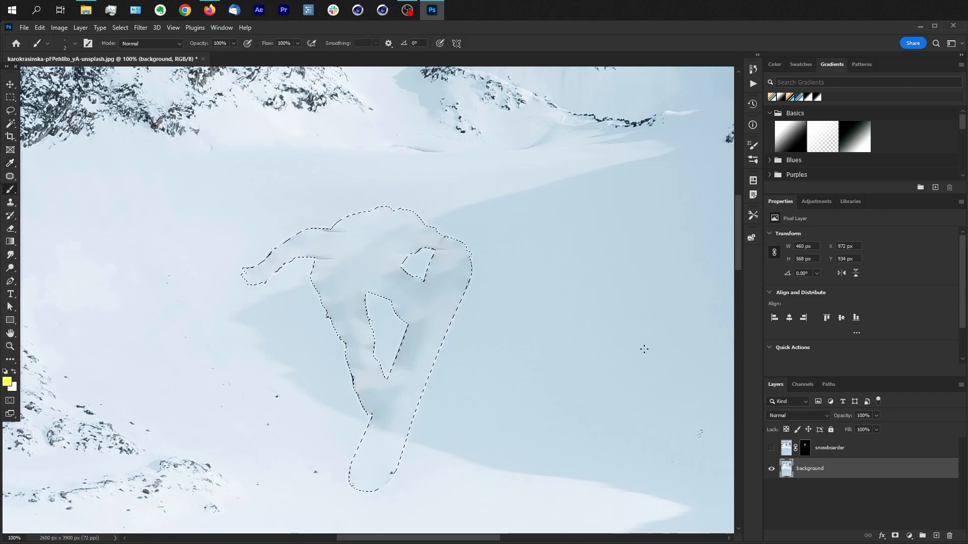
key(ctrl+d)
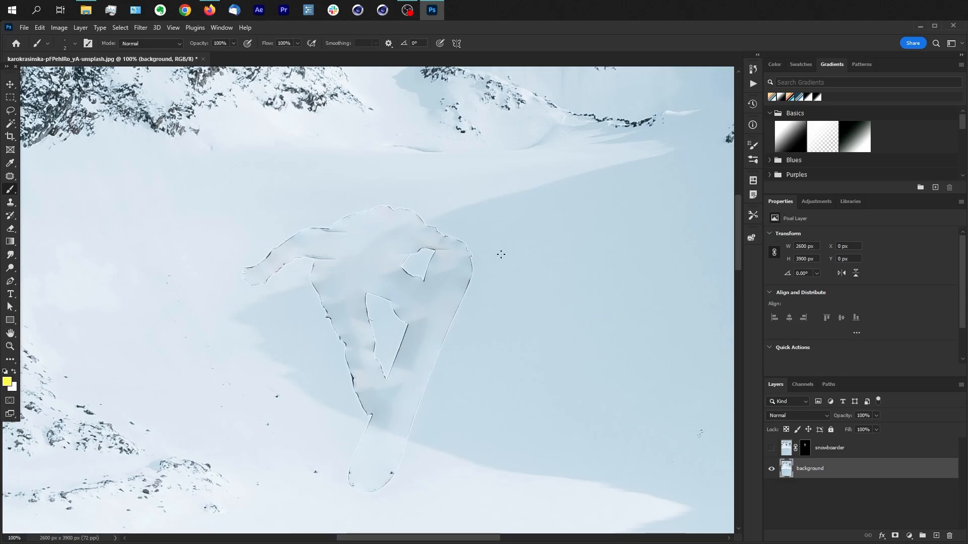
Step: Restore the snowboarder selection, repeat the Content-Aware fill on the background layer and deselect
key(ctrl+shift+d)
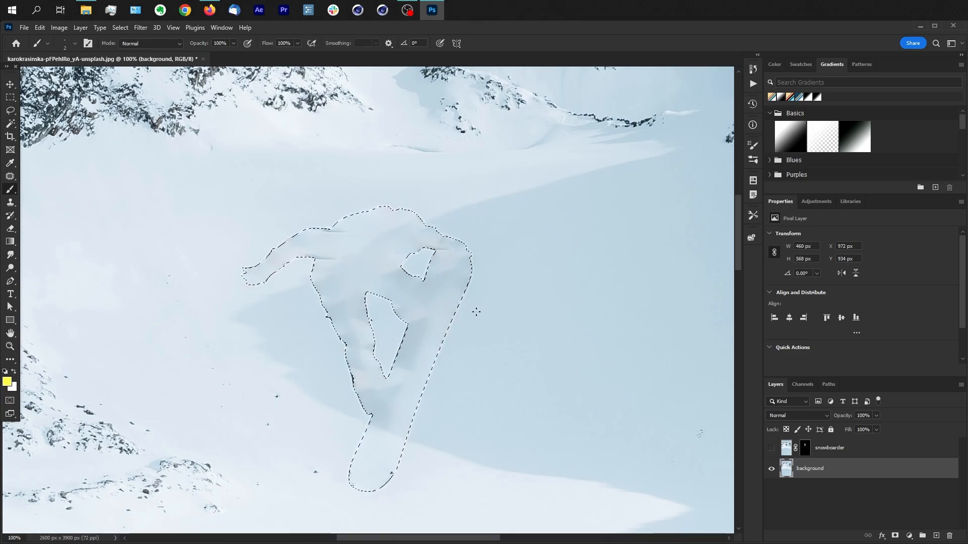
key(shift+F5)
click(669, 190)
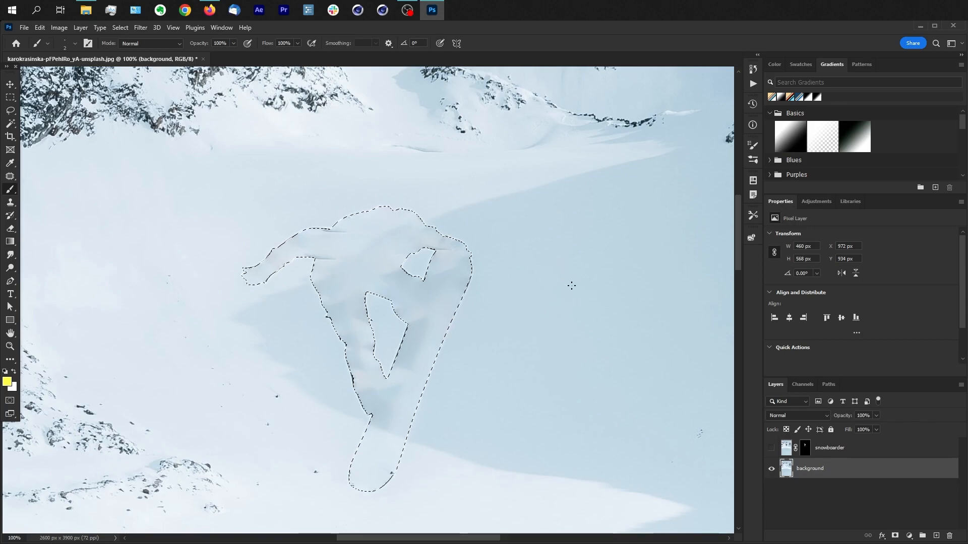
key(ctrl+d)
click(13, 203)
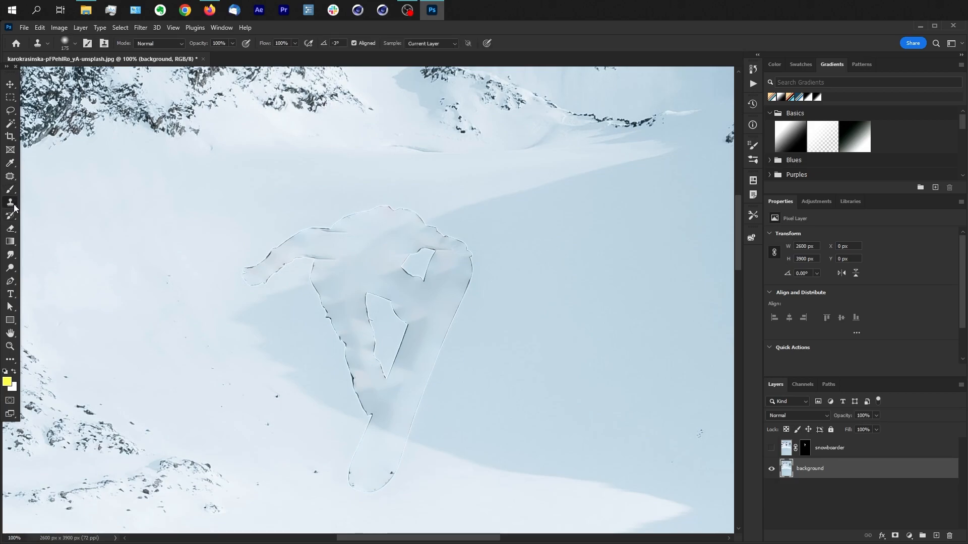
right_click(13, 207)
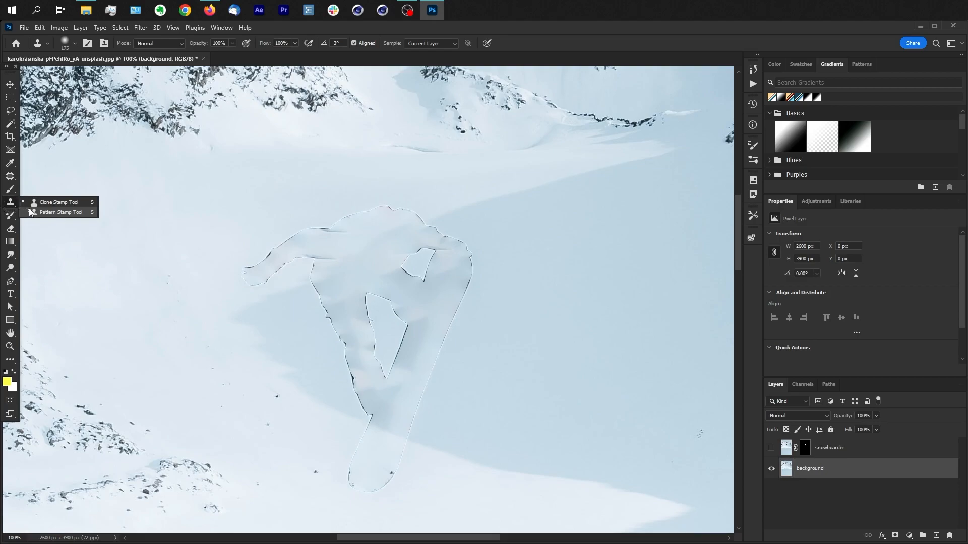
click(61, 202)
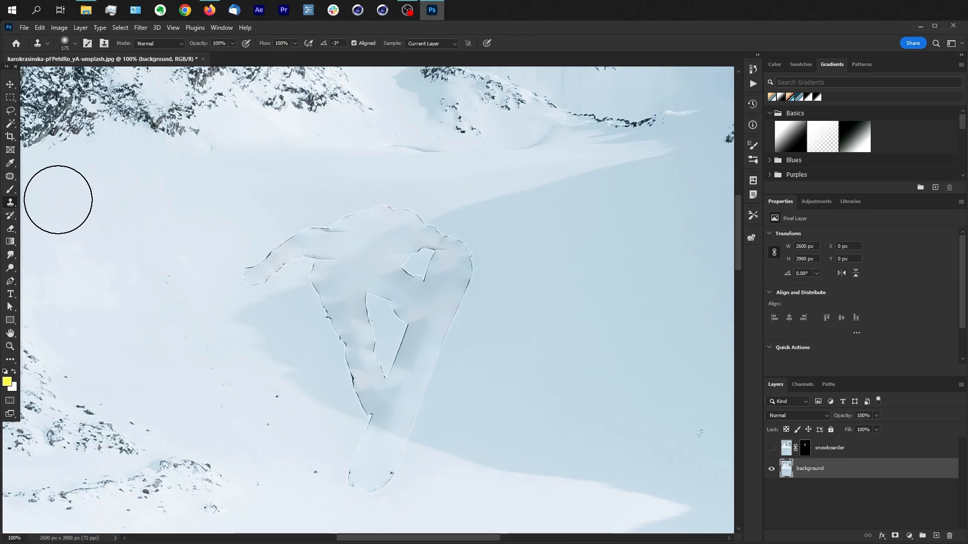
Step: Paint sampled snow over the leftover outline of the board's outer edge and tail, using the Healing Brush in Replace mode
click(13, 177)
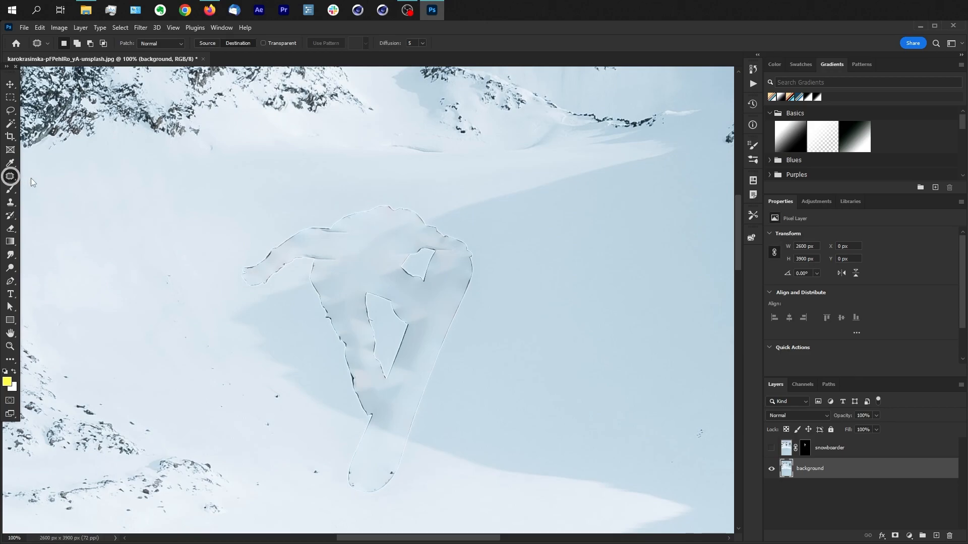
right_click(12, 178)
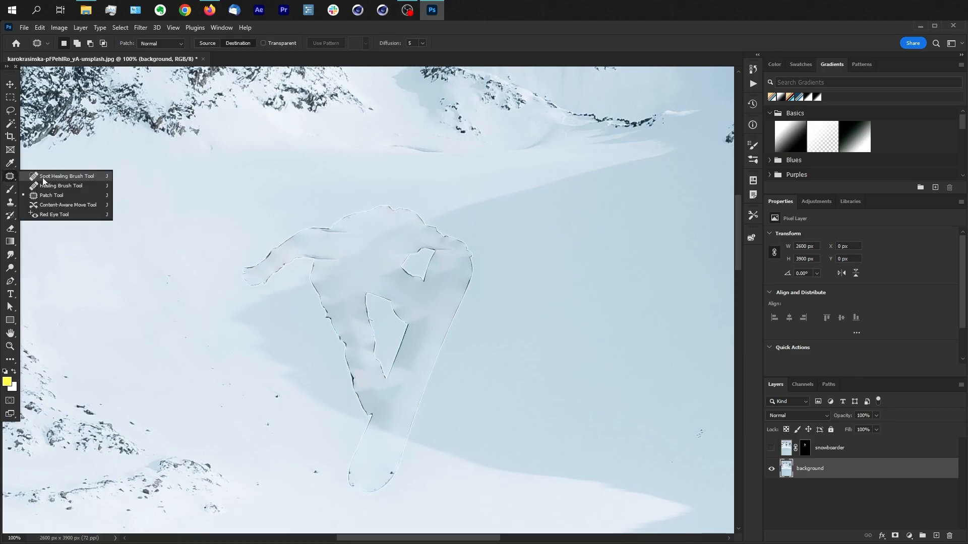
click(93, 185)
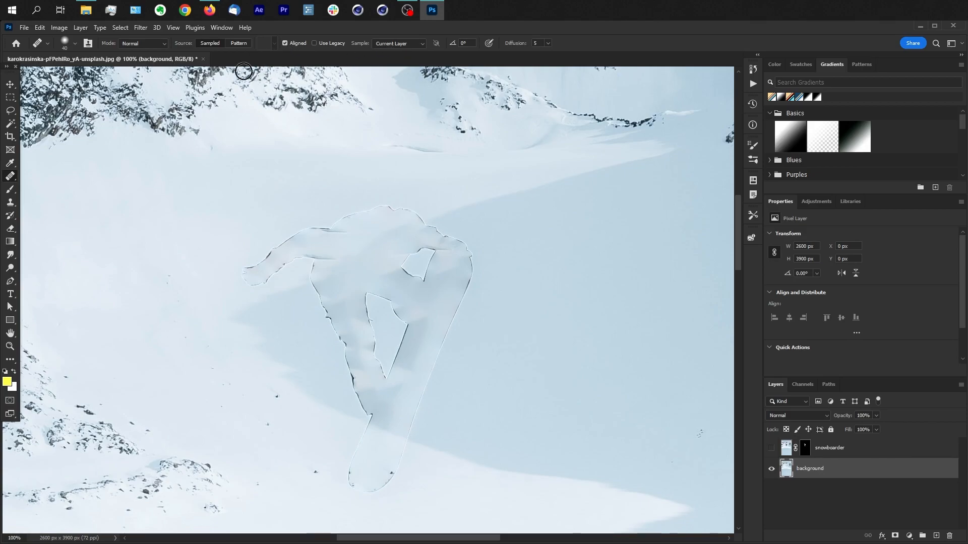
click(162, 43)
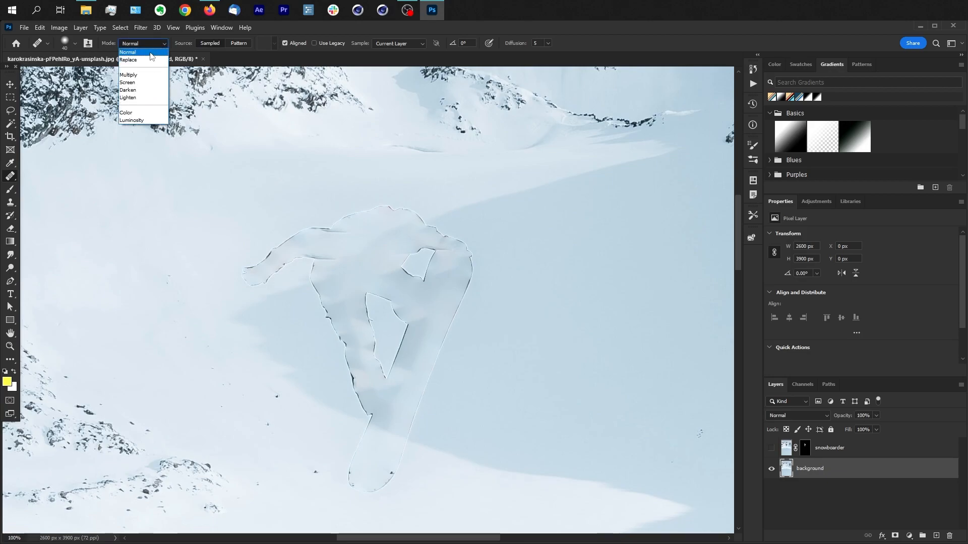
click(151, 61)
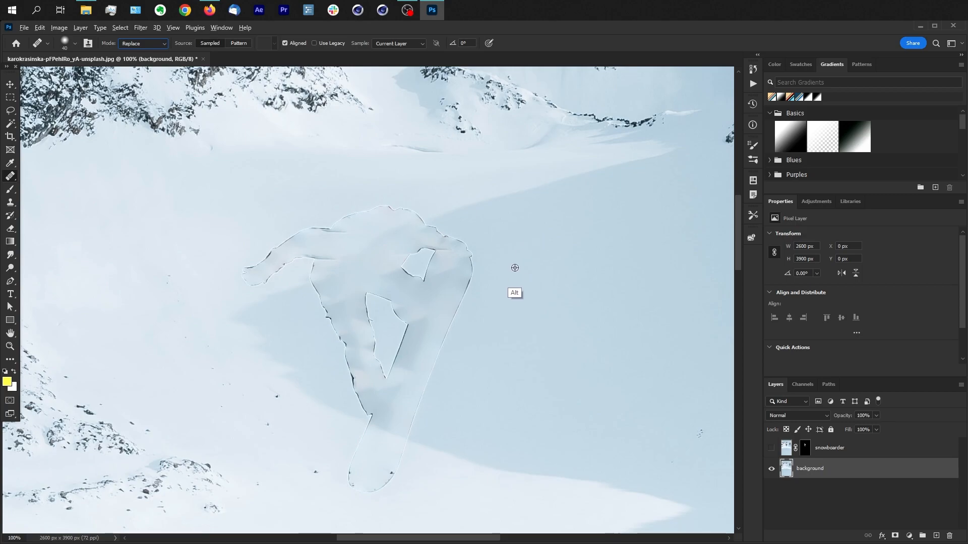
alt+click(534, 243)
mouse_move(467, 248)
mouse_down()
mouse_move(474, 271)
mouse_move(468, 259)
mouse_move(469, 283)
mouse_move(414, 420)
mouse_move(413, 434)
mouse_move(424, 433)
mouse_move(412, 434)
mouse_move(404, 471)
mouse_up()
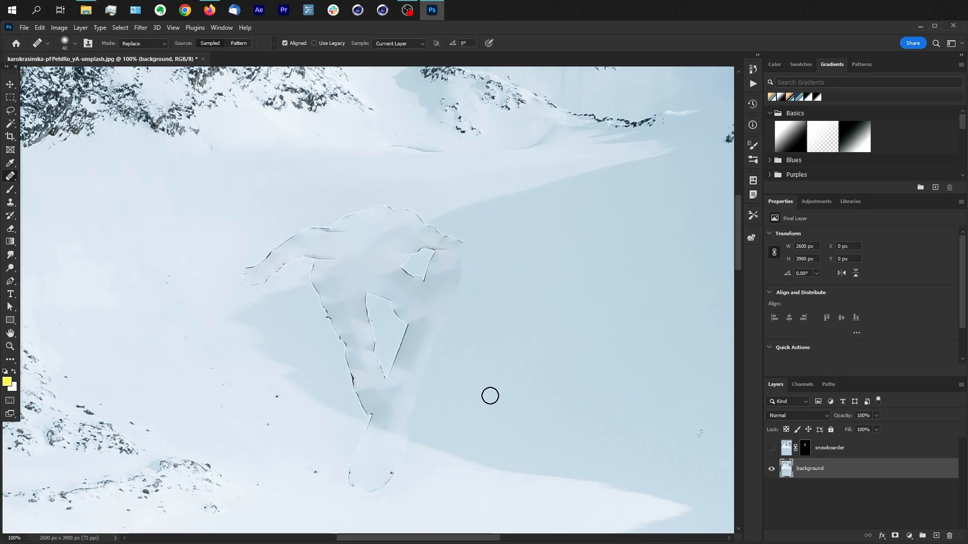
alt+click(435, 480)
mouse_move(398, 463)
mouse_down()
mouse_move(382, 486)
mouse_move(349, 471)
mouse_move(387, 487)
mouse_move(359, 472)
mouse_up()
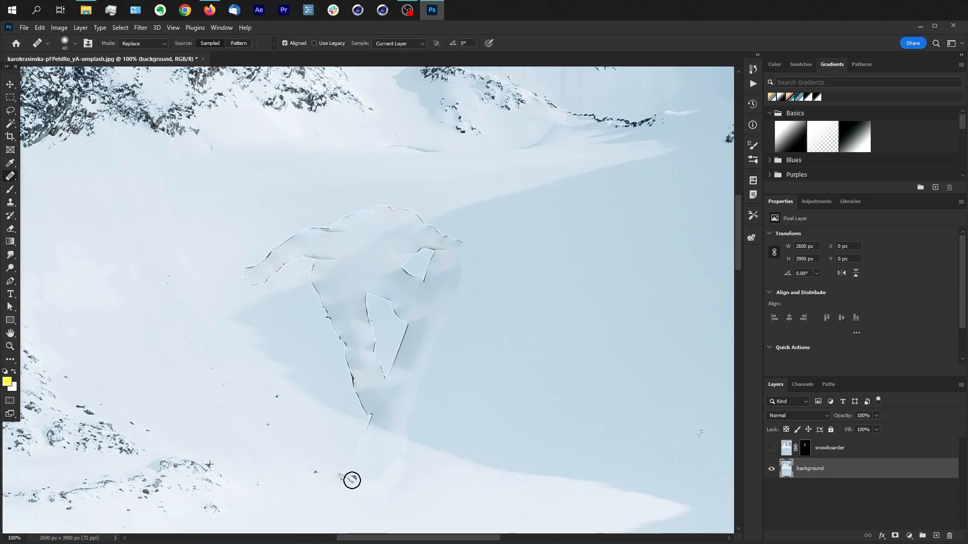
Step: Cover the leftover outline along the straight leg's outer edge with snow sampled beside it
alt+click(300, 326)
drag(345, 340, 326, 306)
alt+click(314, 318)
alt+click(304, 331)
drag(353, 376, 346, 348)
alt+click(318, 349)
drag(359, 401, 346, 351)
alt+click(364, 402)
Step: Clean up the remaining outline where the boot met the board, at the edge of the snow's shadow
right_click(366, 433)
alt+click(420, 406)
alt+click(465, 461)
drag(371, 424, 366, 423)
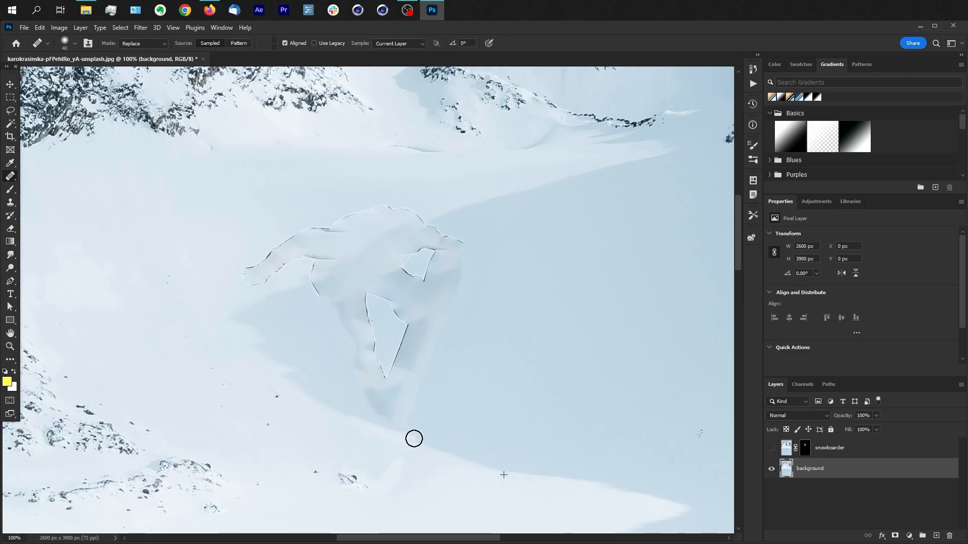
Step: Set the Healing Brush mode to Normal and heal the outlines along the board's inner edge, between the legs and beside the arm
click(143, 43)
click(145, 52)
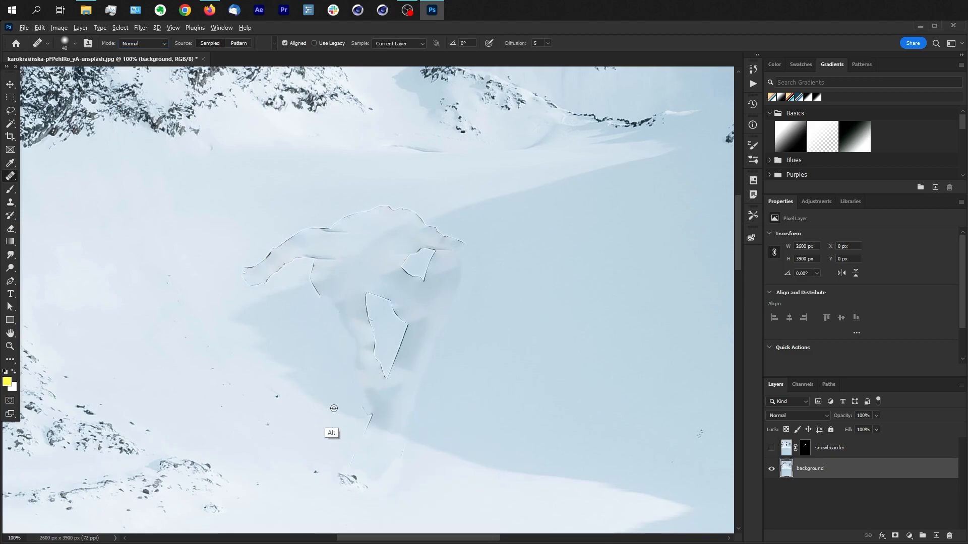
drag(408, 324, 395, 363)
drag(429, 251, 426, 280)
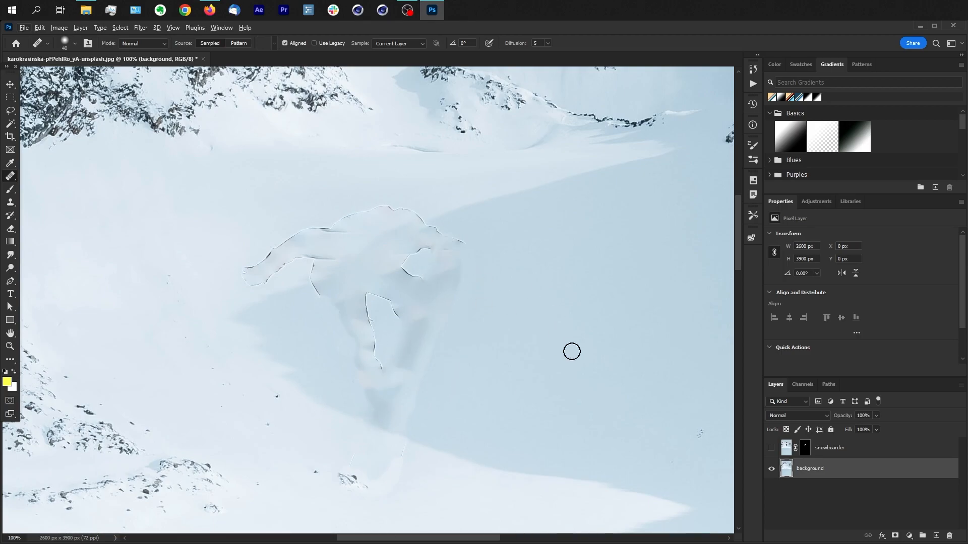
Step: Enlarge the healing brush to 80 and heal the leftover arm, back and leg outlines across the snow and the shadow
key(bracketright)
key(bracketright)
key(bracketright)
key(bracketright)
mouse_move(263, 263)
mouse_down()
mouse_move(402, 219)
mouse_move(445, 241)
mouse_move(379, 303)
mouse_move(464, 316)
mouse_up()
alt+click(269, 328)
mouse_move(313, 285)
mouse_down()
mouse_move(348, 323)
mouse_move(341, 311)
mouse_up()
alt+click(548, 282)
alt+click(501, 334)
Step: Heal the remaining smudges around the former boots and board tail, using snow and shadow sampled nearby
drag(412, 396, 391, 407)
drag(403, 398, 403, 410)
alt+click(454, 496)
mouse_move(424, 469)
mouse_down()
mouse_move(399, 479)
mouse_move(399, 458)
mouse_up()
alt+click(303, 477)
click(353, 456)
alt+click(434, 514)
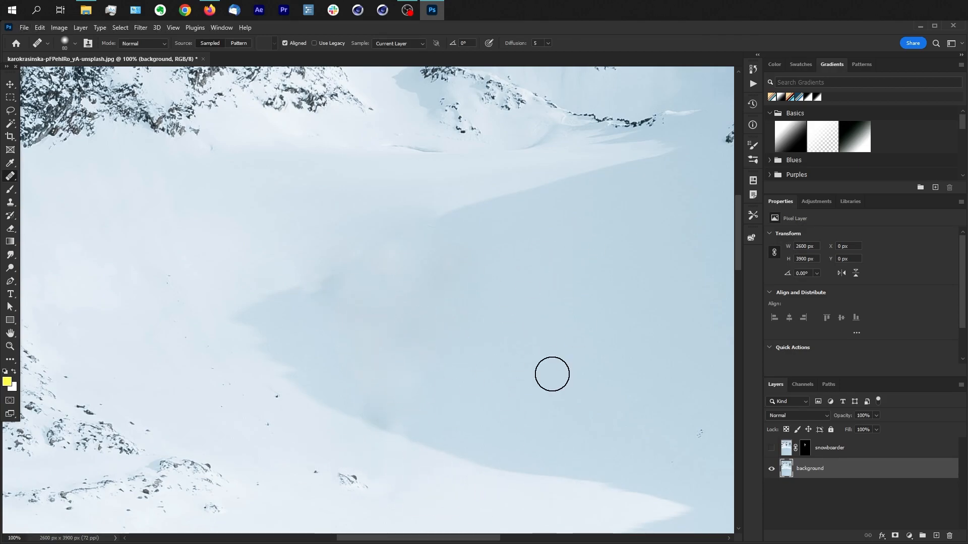
alt+click(490, 477)
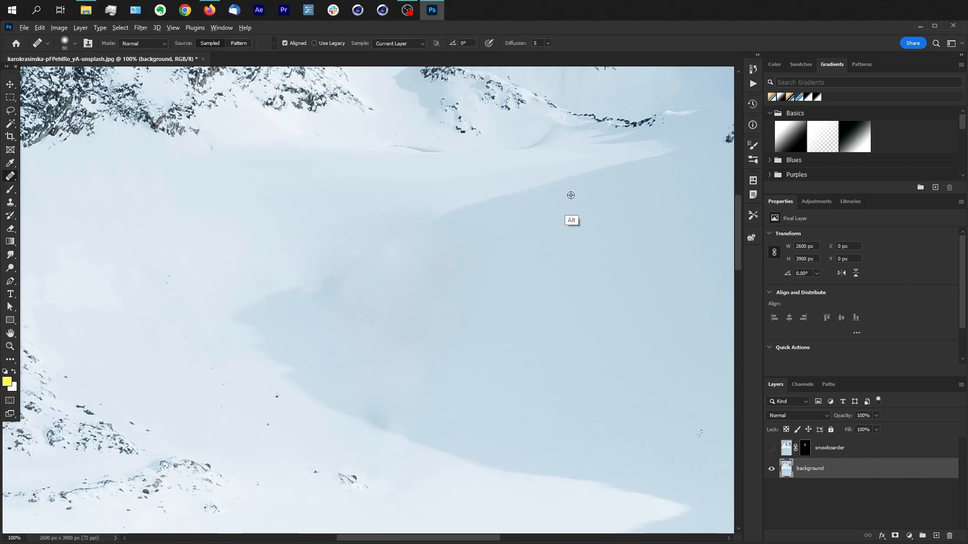
Step: Rebuild the blurred stretch of the shadow's upper edge by patching it with clean edge from farther along, using the Patch tool
click(10, 163)
click(10, 176)
click(50, 201)
mouse_move(459, 189)
mouse_down()
mouse_move(543, 204)
mouse_move(456, 182)
mouse_up()
mouse_move(499, 204)
mouse_down()
mouse_move(580, 183)
mouse_move(434, 216)
mouse_up()
drag(497, 173, 511, 170)
drag(542, 192, 385, 235)
click(579, 187)
drag(492, 173, 514, 171)
drag(535, 198, 365, 242)
Step: Patch the soft area just inside the shadow's pointed tip with the adjoining stretch of shadow edge
scroll(333, 253, up, 2)
drag(109, 379, 117, 388)
drag(164, 377, 242, 362)
click(506, 348)
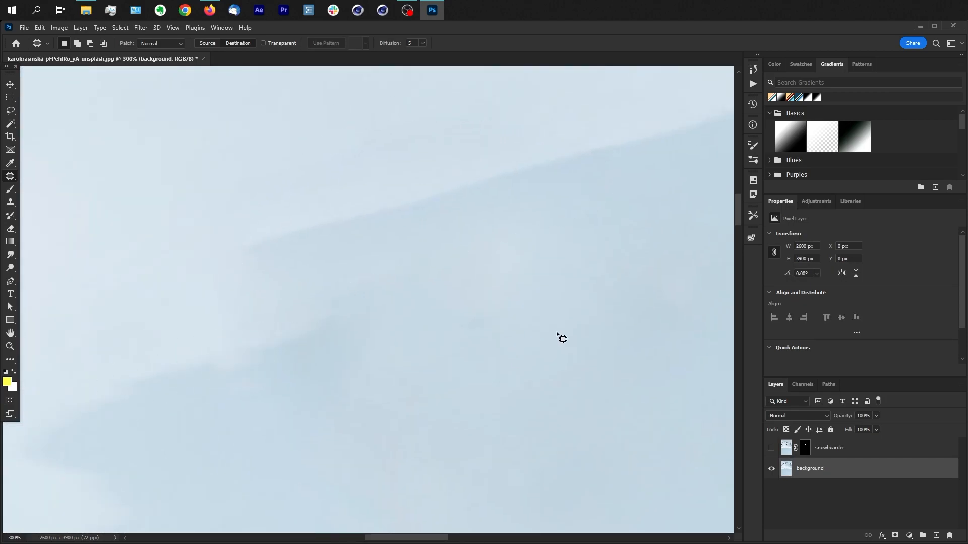
Step: Patch the dark smudge on the shadow's lower edge, where the boots used to be
scroll(308, 318, down, 3)
drag(374, 424, 378, 430)
drag(372, 438, 347, 429)
click(353, 373)
Step: Patch the gap in the shadow's upper edge between the rebuilt stretch and the pointed tip, and deselect
drag(414, 264, 416, 268)
mouse_move(412, 276)
mouse_down()
mouse_move(332, 324)
mouse_move(417, 280)
mouse_up()
mouse_move(408, 281)
mouse_down()
mouse_move(304, 325)
mouse_move(314, 310)
mouse_up()
click(274, 380)
drag(327, 308, 301, 315)
click(436, 373)
Step: Turn the snowboarder layer back on, compare it with the cleaned background, and save the document as a separate file
click(771, 448)
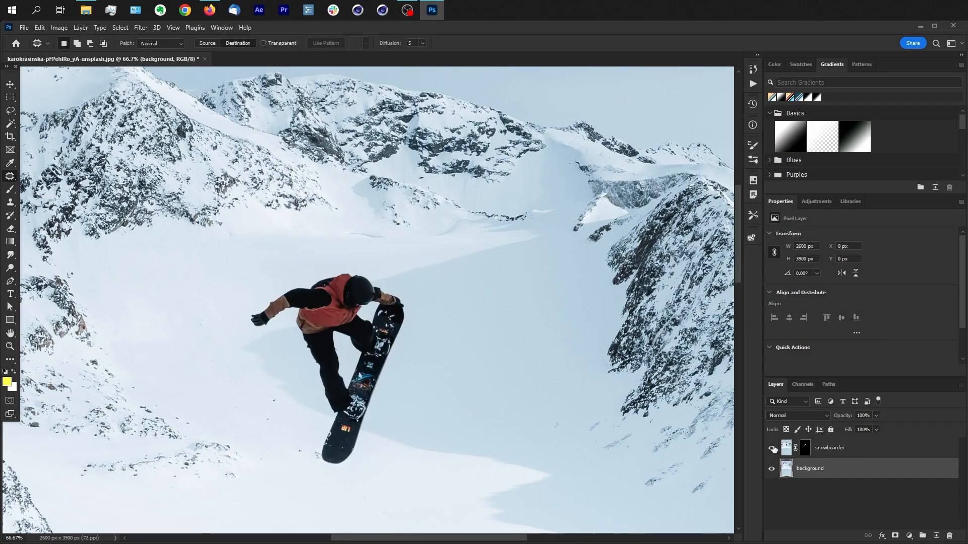
key(v)
click(772, 448)
click(772, 448)
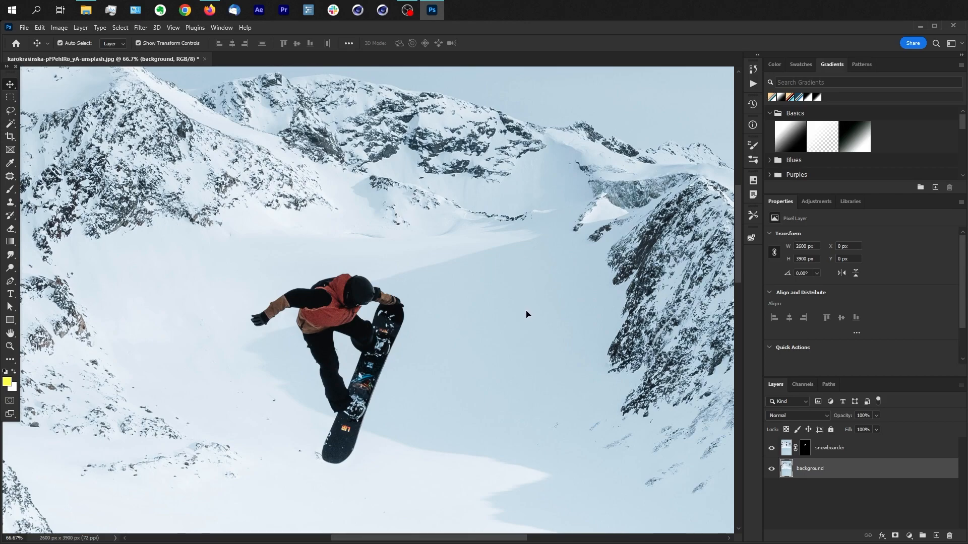
key(ctrl+shift)
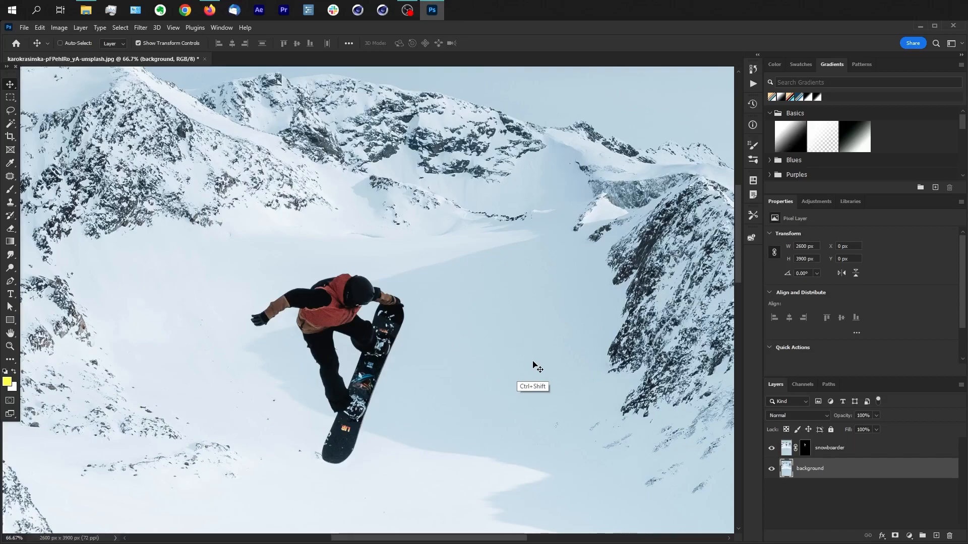
key(ctrl+shift+s)
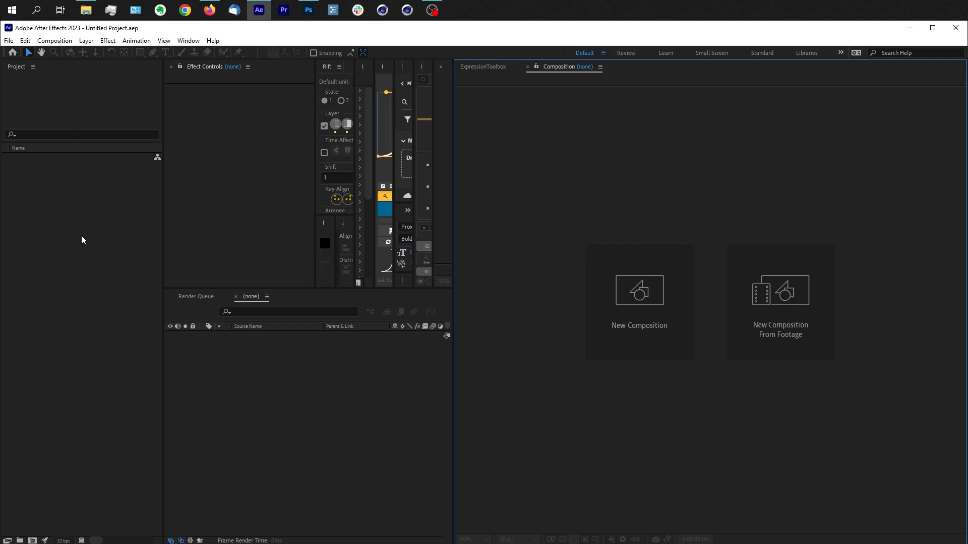
Step: Switch to After Effects and import the Dude with hat and Snowboarder PSD files as Footage
double_click(78, 285)
click(218, 162)
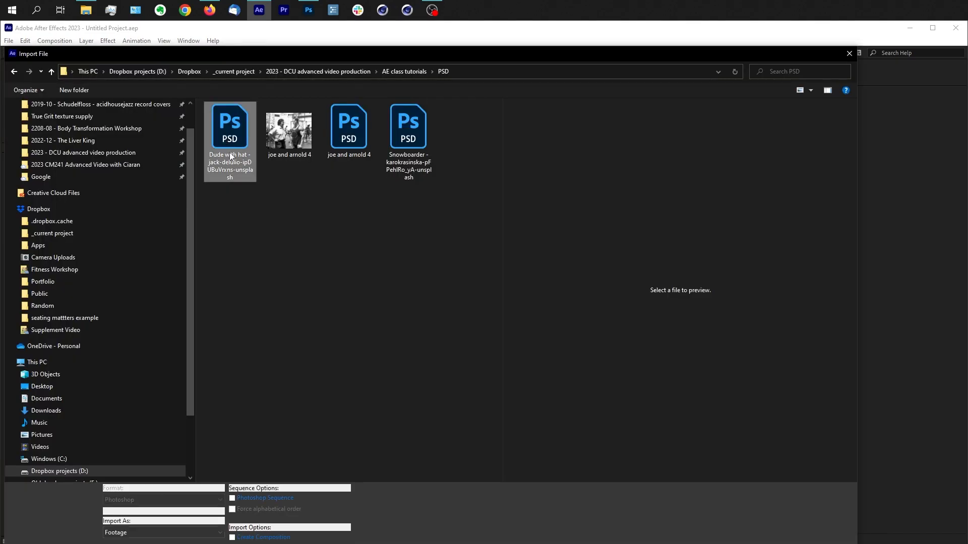
ctrl+click(417, 140)
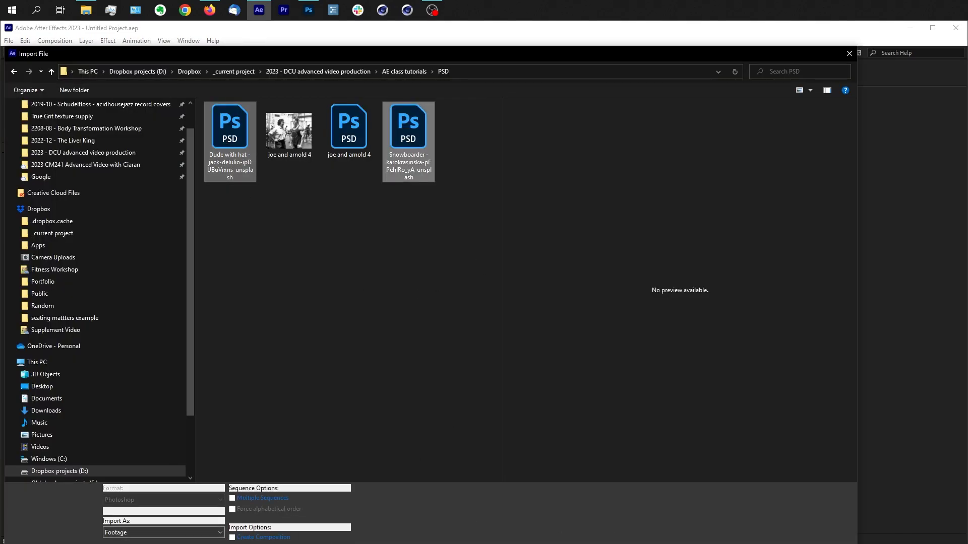
click(794, 523)
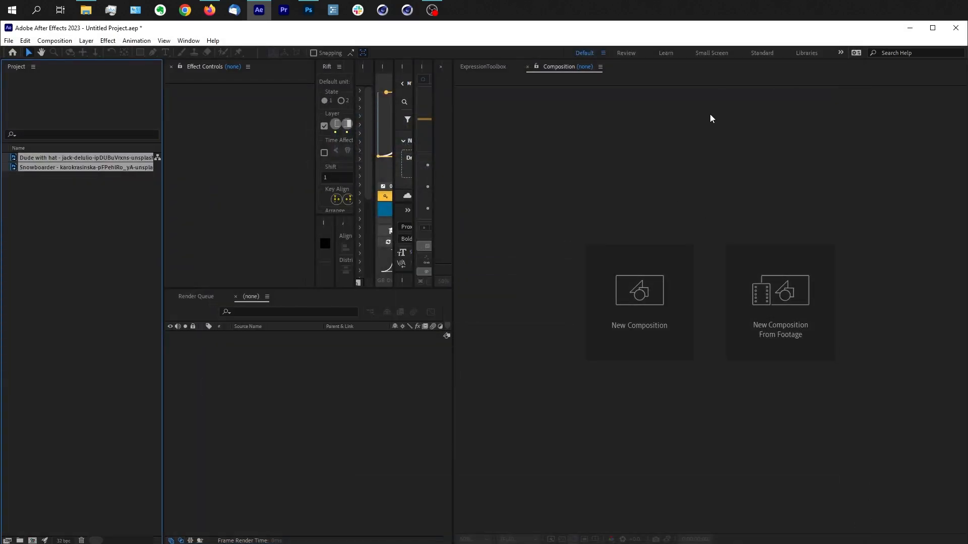
Step: Create a composition from the flattened Snowboarder footage and reposition its single layer in the frame
click(113, 246)
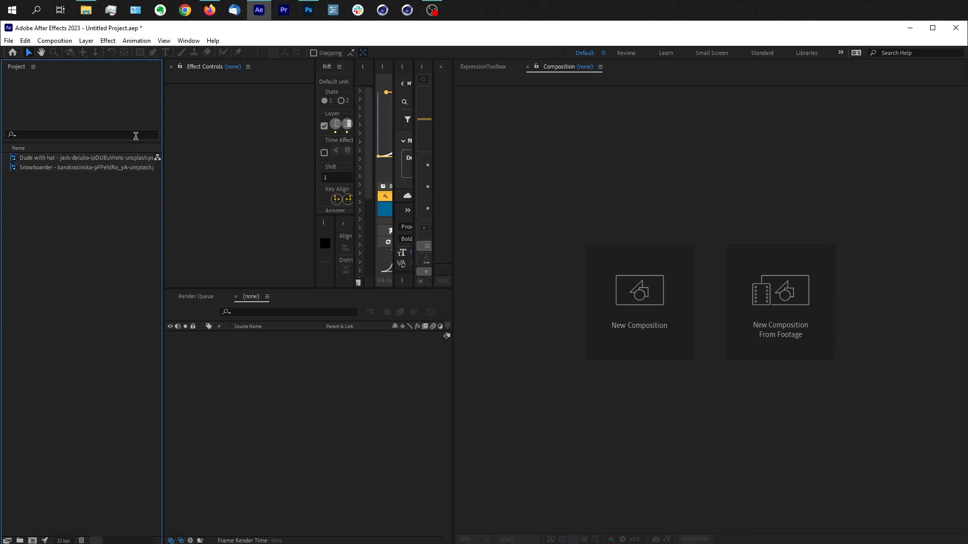
click(78, 168)
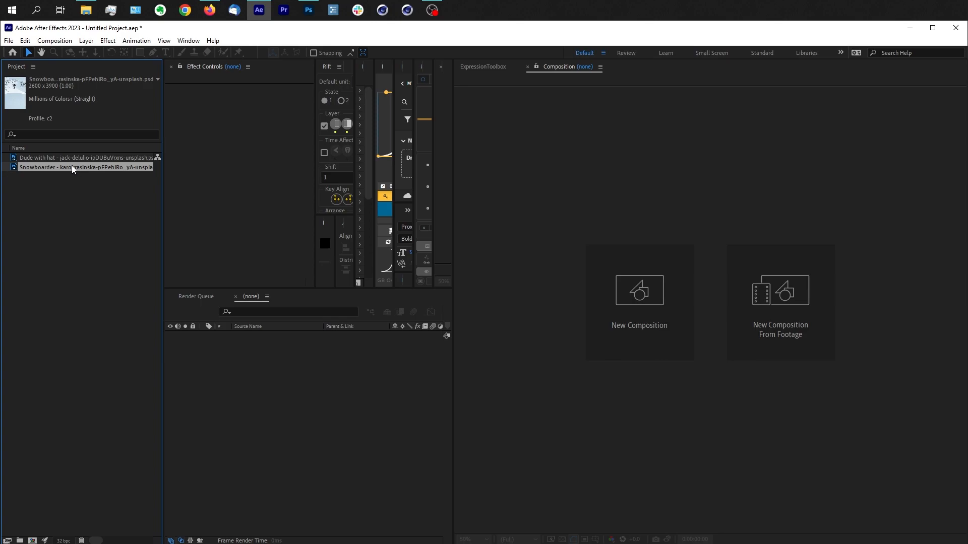
drag(68, 166, 822, 312)
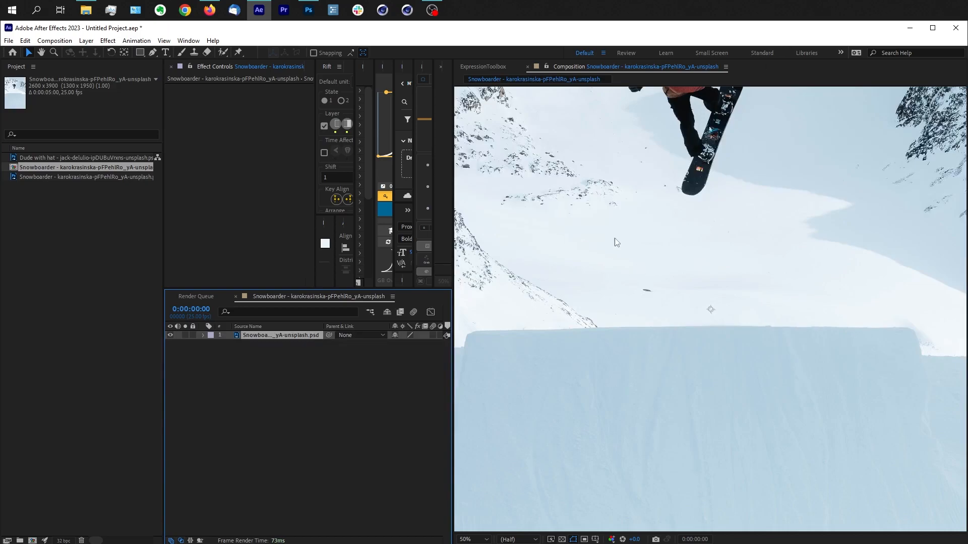
drag(721, 133, 753, 311)
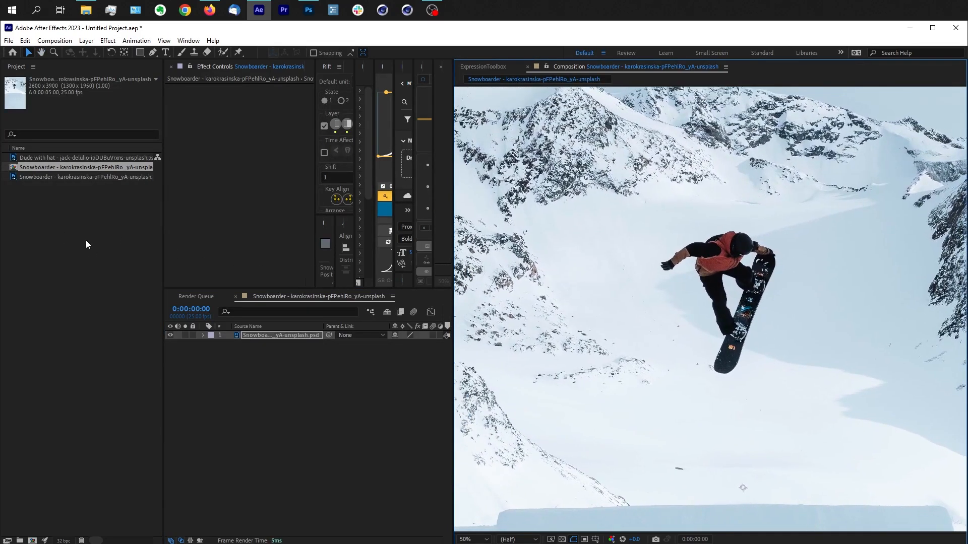
Step: Undo the layer move, the new composition and the footage import
key(ctrl+z)
key(ctrl+z)
key(ctrl+z)
key(ctrl+z)
key(ctrl+z)
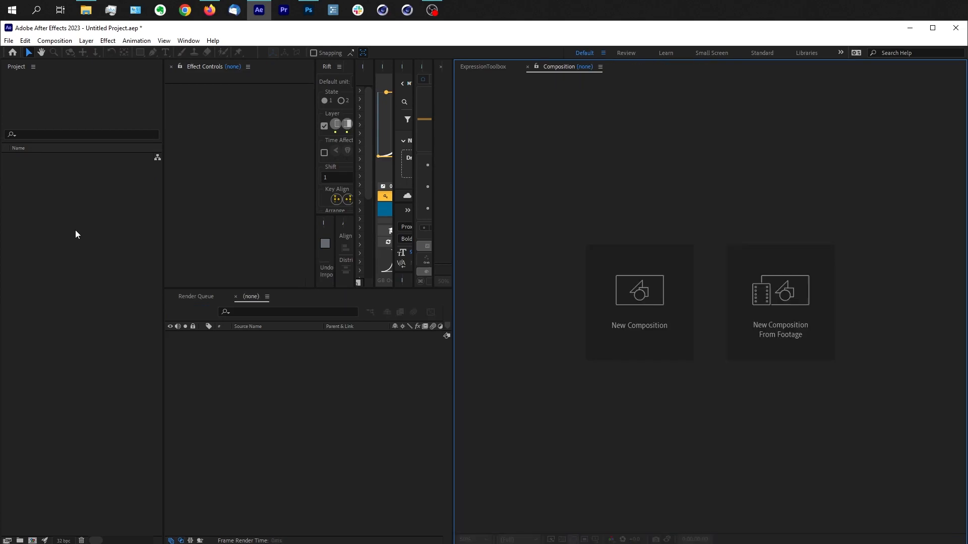
Step: Import the Dude with hat and Snowboarder PSD files together as Composition - Retain Layer Sizes
double_click(75, 235)
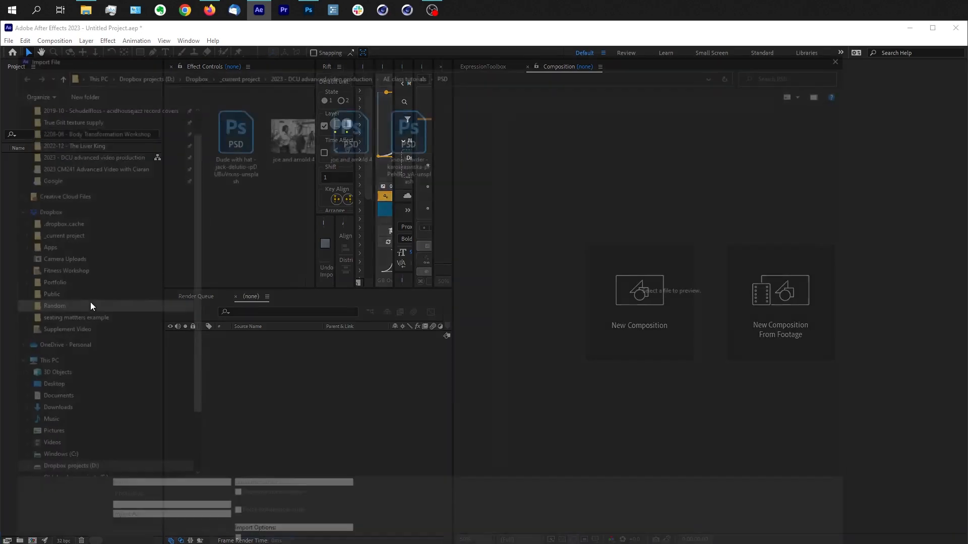
click(423, 165)
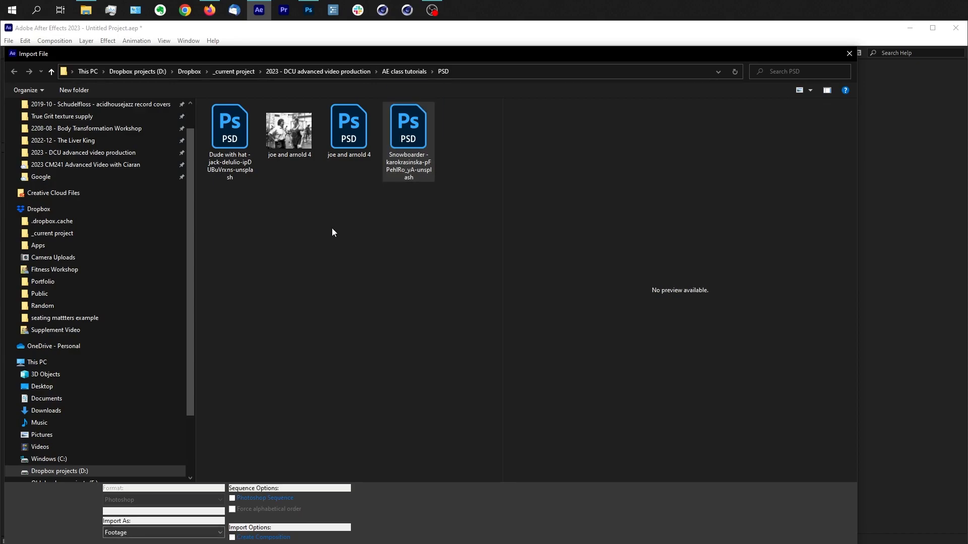
ctrl+click(230, 138)
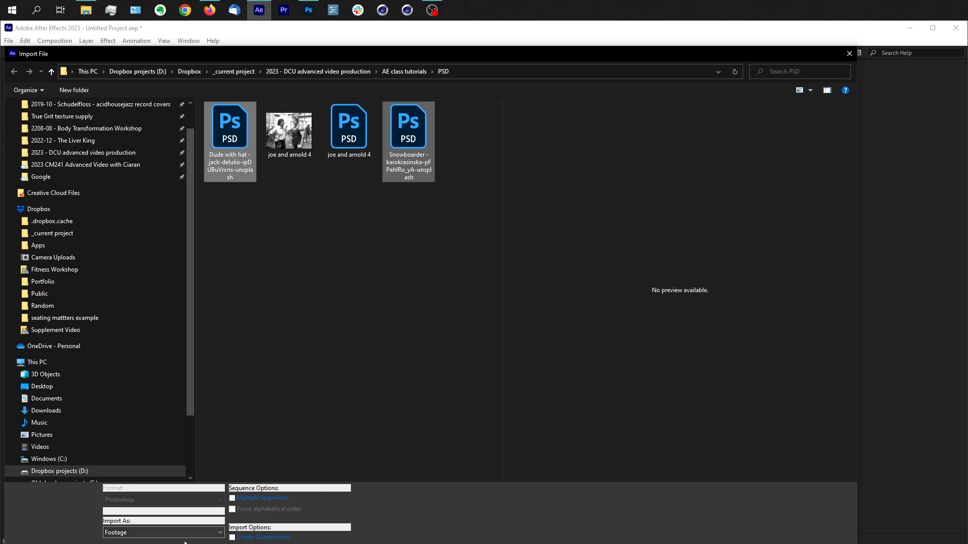
click(220, 533)
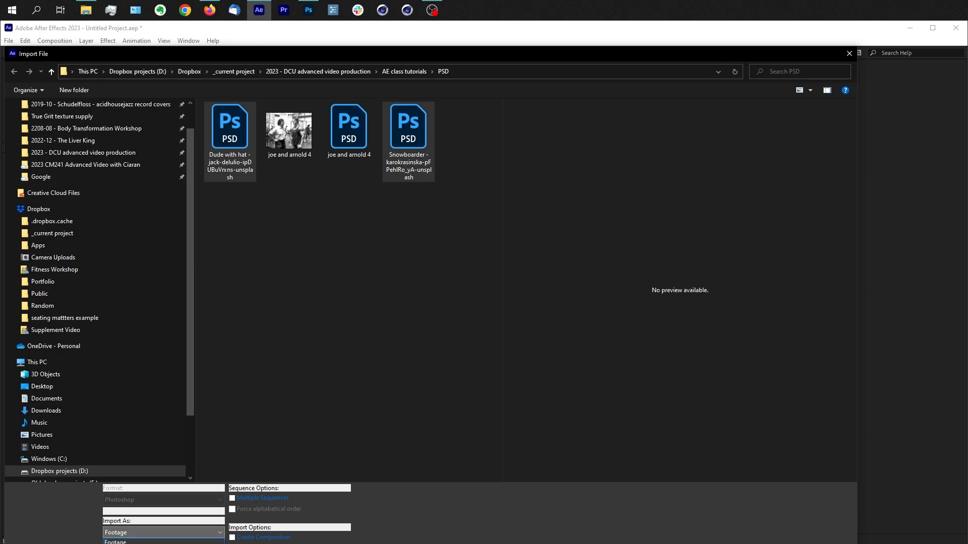
click(164, 543)
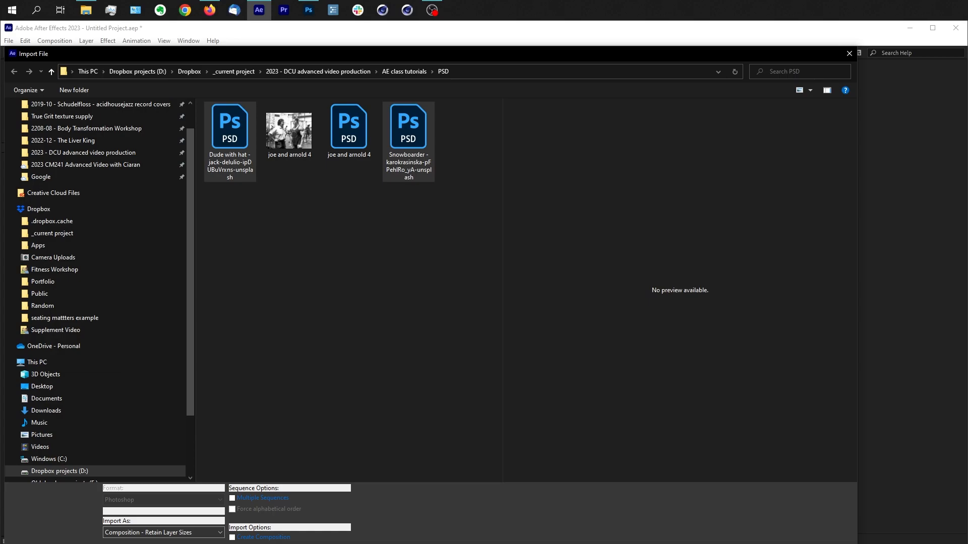
key(Return)
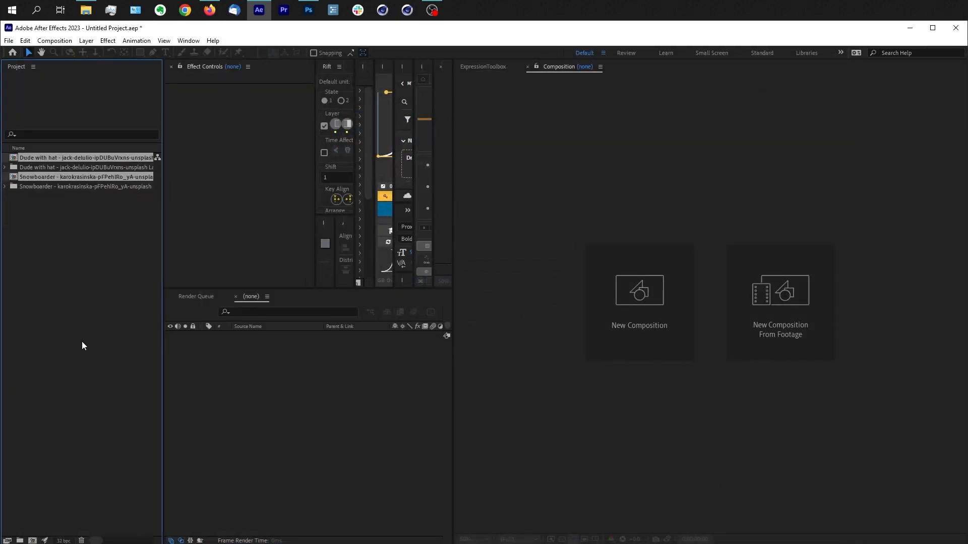
Step: Examine which layers the two imported layer folders contain, and collapse the folders again
click(5, 186)
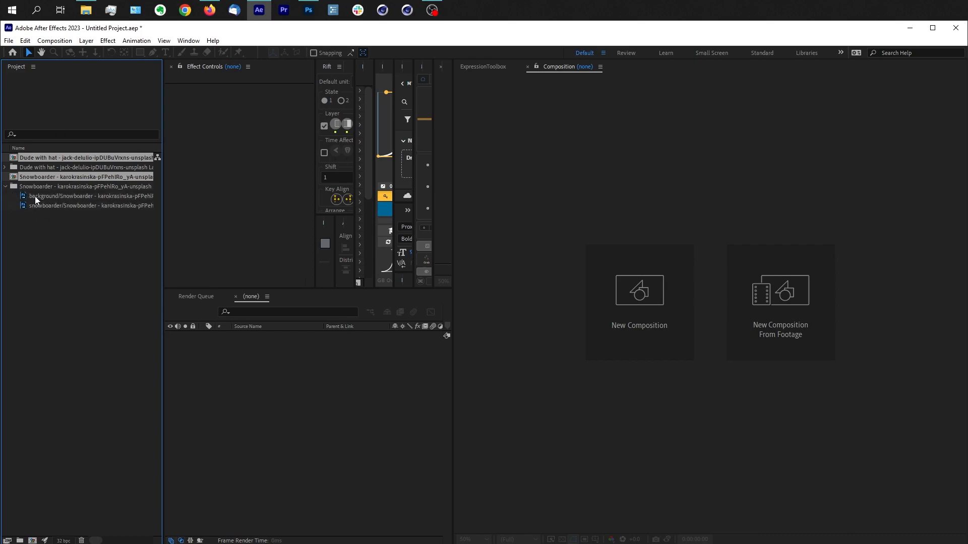
click(5, 168)
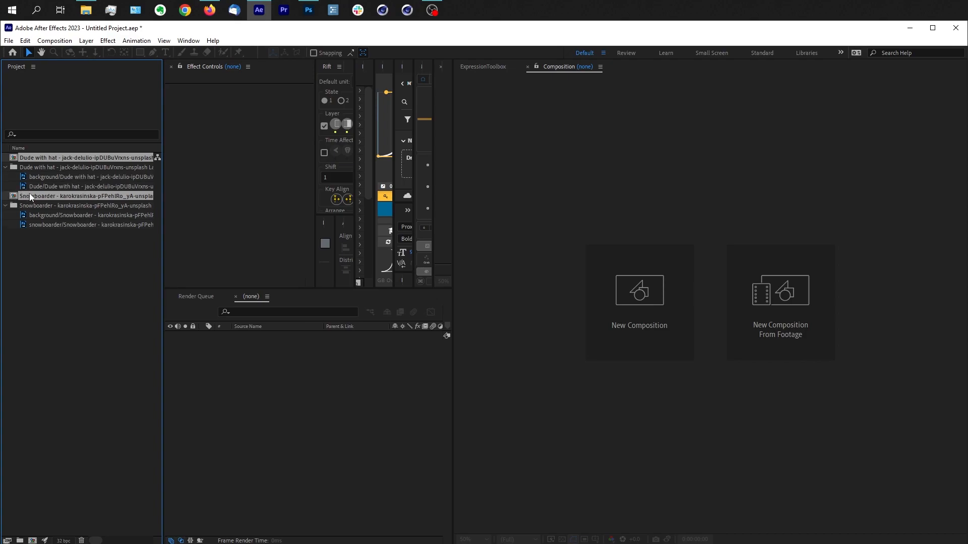
click(5, 168)
click(5, 187)
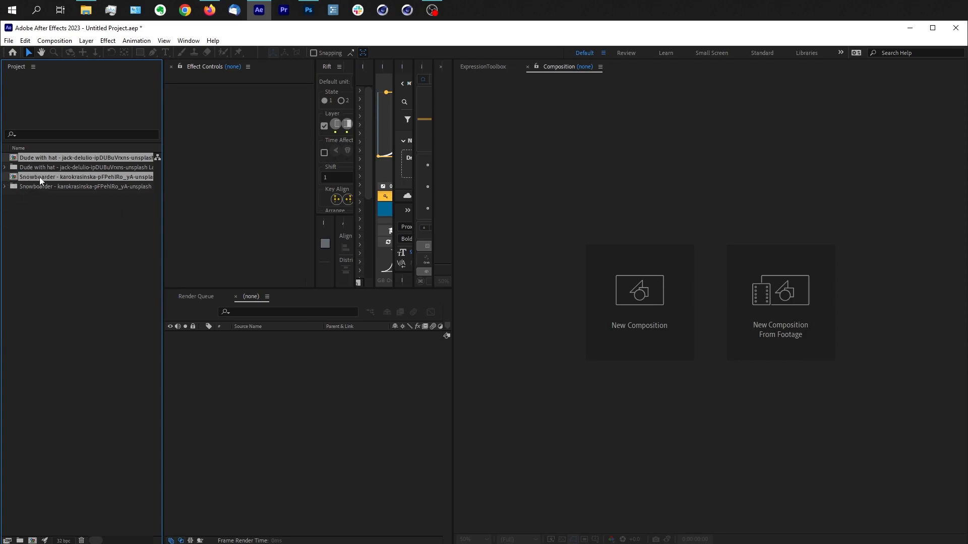
Step: Open the imported Snowboarder composition and show its whole frame at 25% in the viewer
click(45, 204)
click(48, 178)
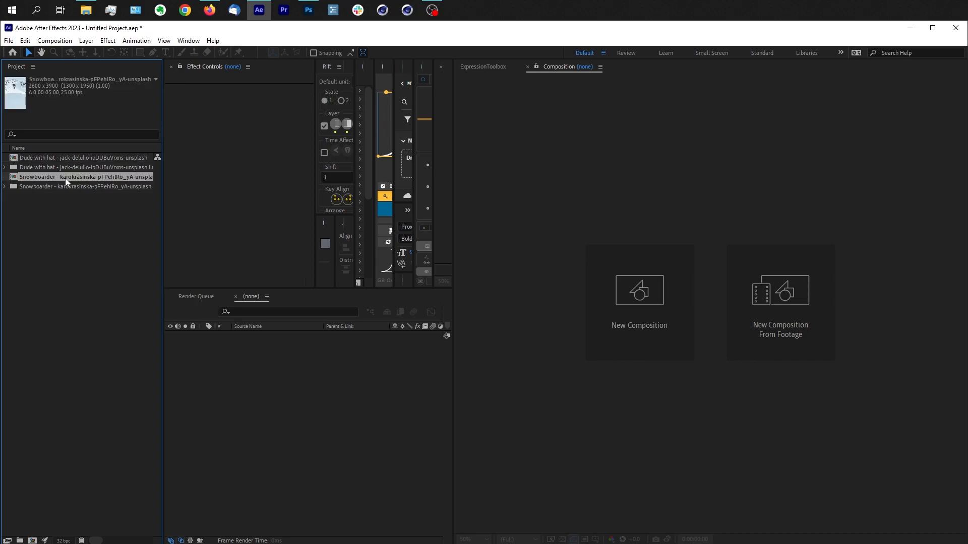
double_click(65, 178)
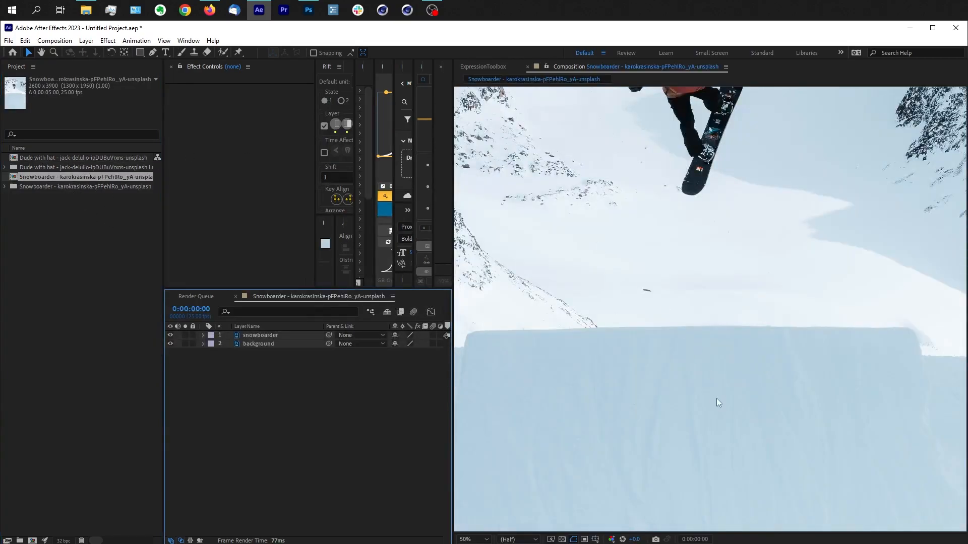
click(754, 380)
scroll(763, 393, down, 2)
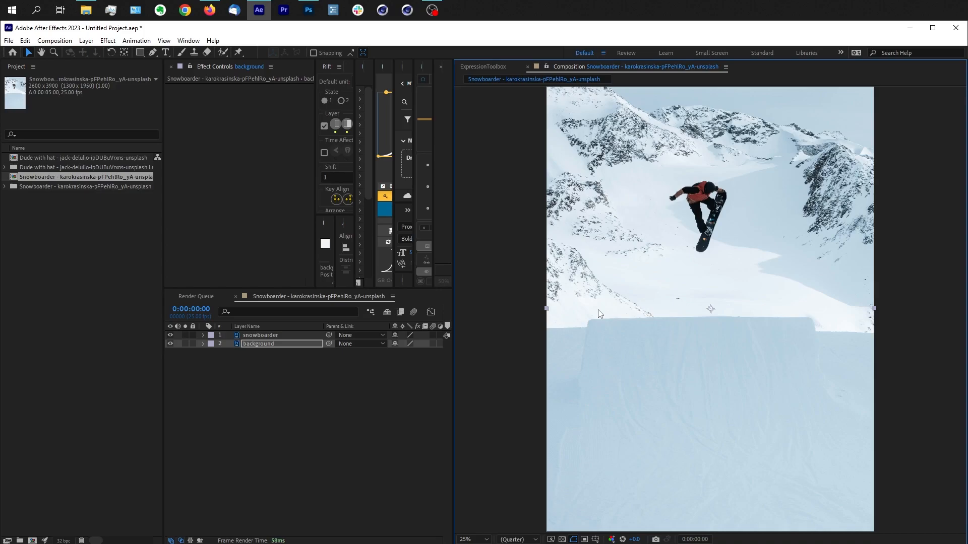
Step: Check the Snowboarder composition's size, frame rate and duration in its settings
key(ctrl+k)
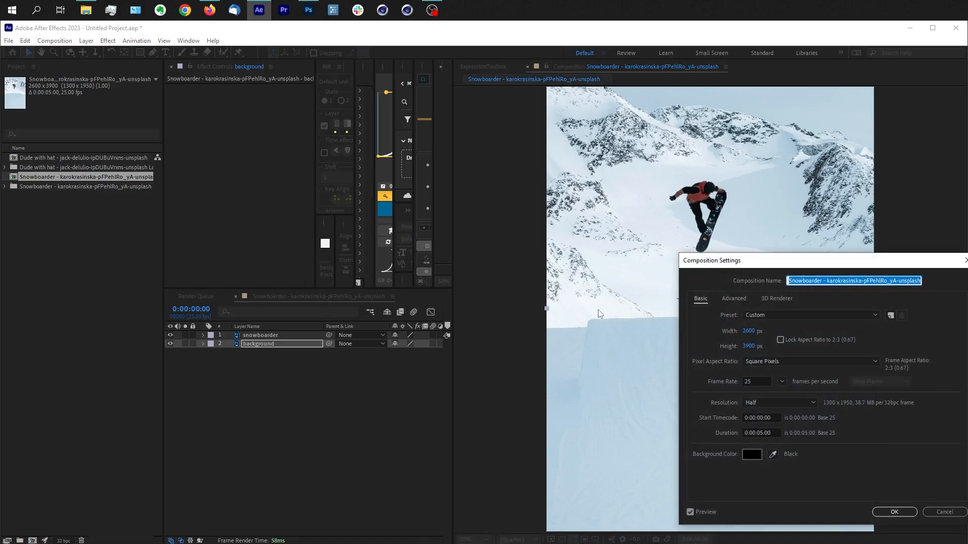
drag(841, 263, 684, 176)
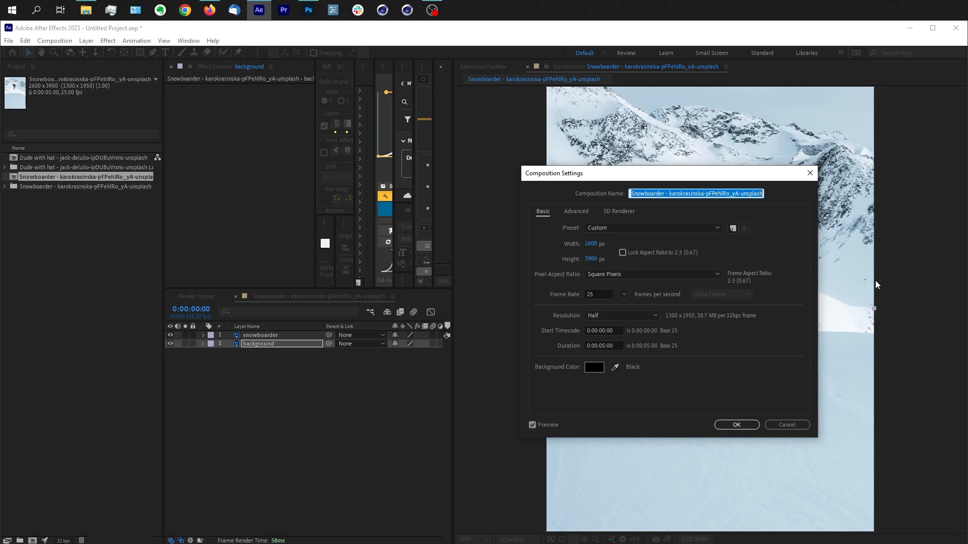
click(753, 427)
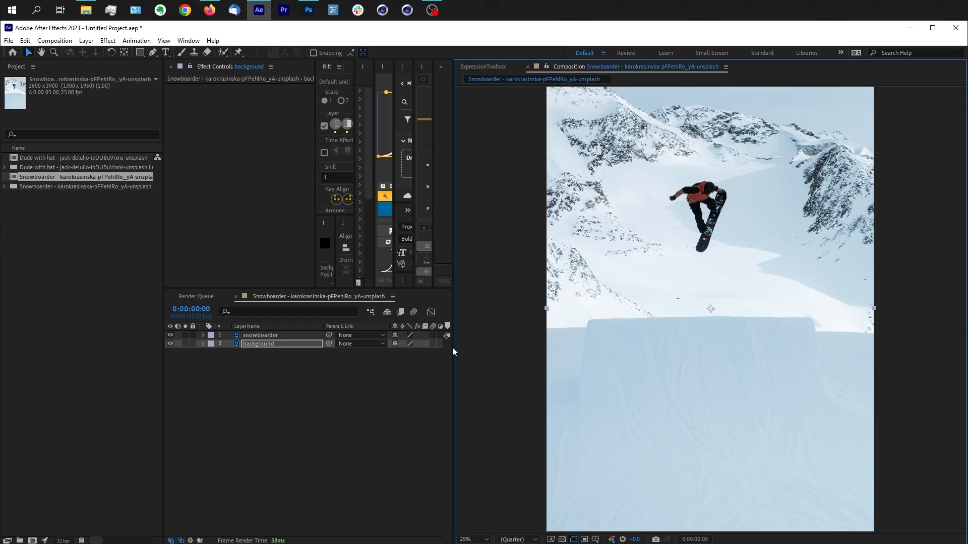
Step: Widen the timeline area and narrow its Layer Name column to make room for the Mode and Track Matte columns
drag(452, 347, 543, 340)
click(410, 431)
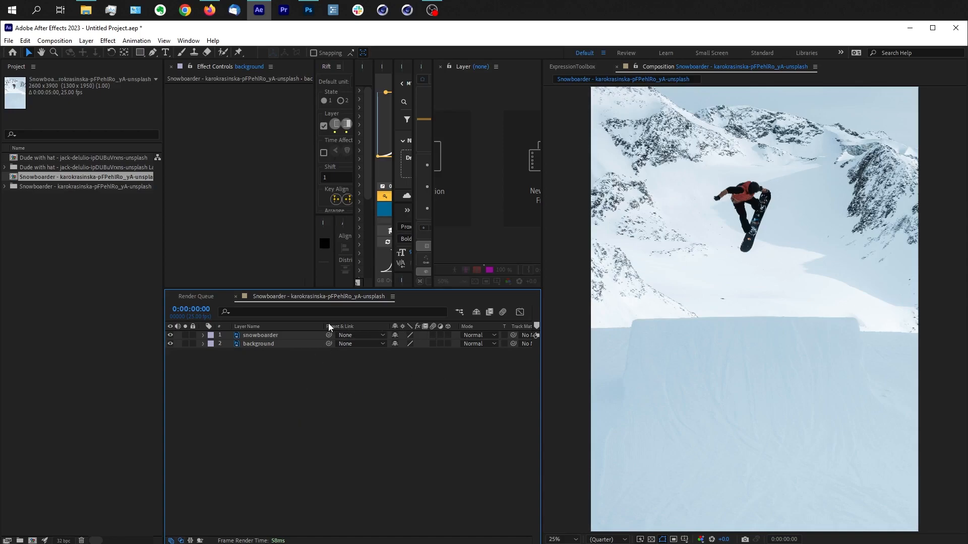
drag(321, 326, 285, 325)
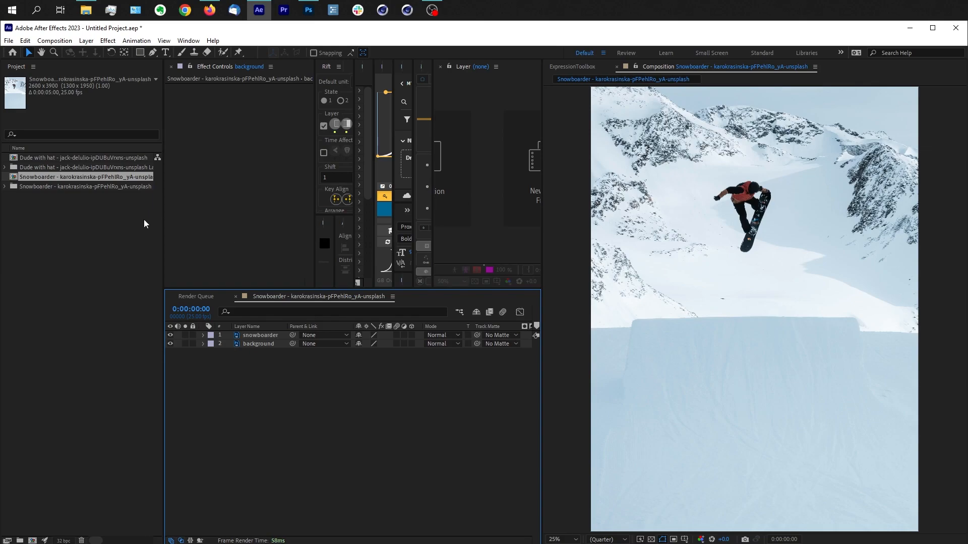
click(123, 284)
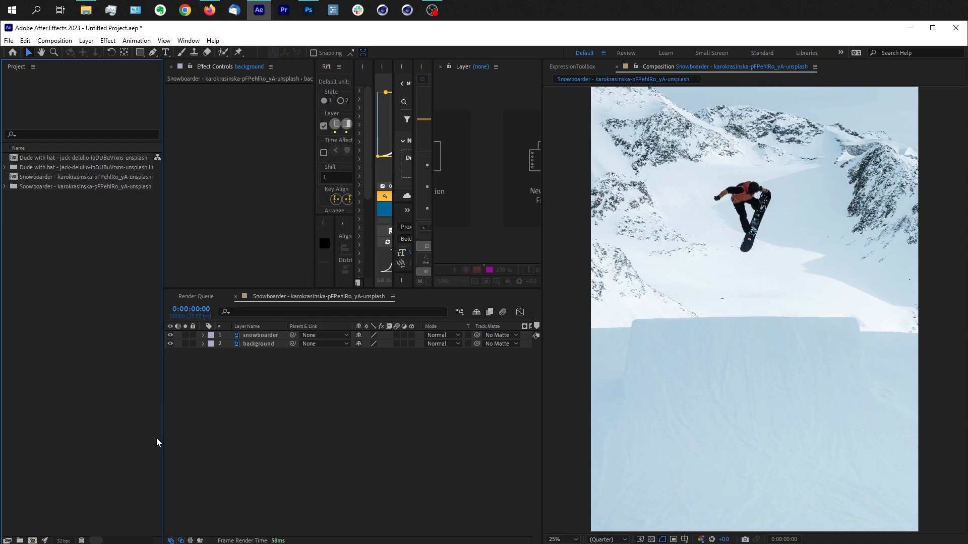
Step: Hide the project item list and close the empty Layer viewer to free up workspace
key(ctrl+0)
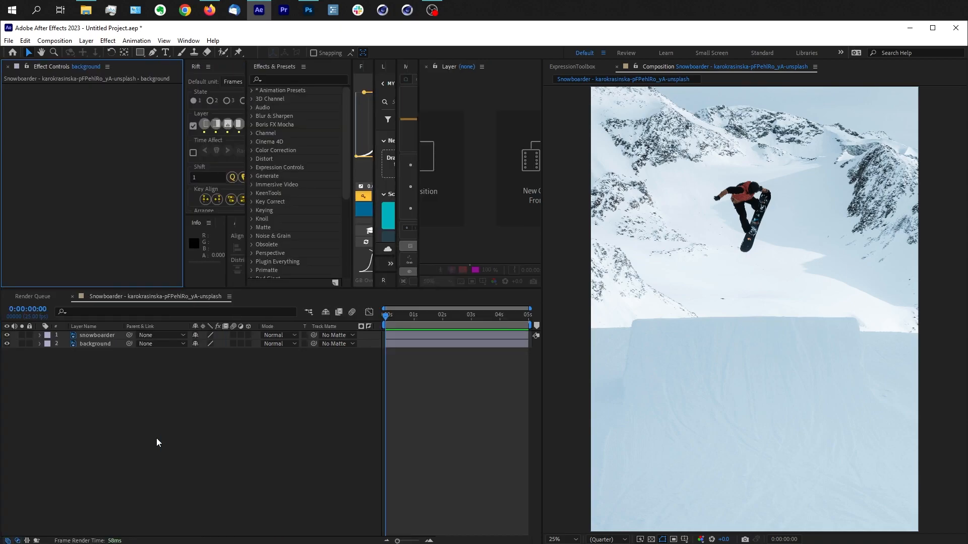
click(426, 67)
click(177, 470)
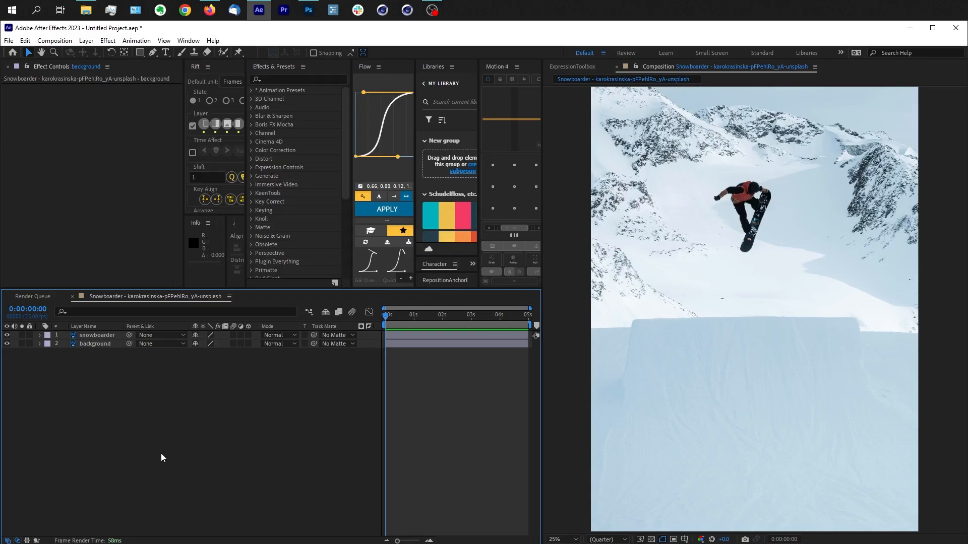
Step: Add a null object to the Snowboarder composition
key(ctrl+alt+shift+y)
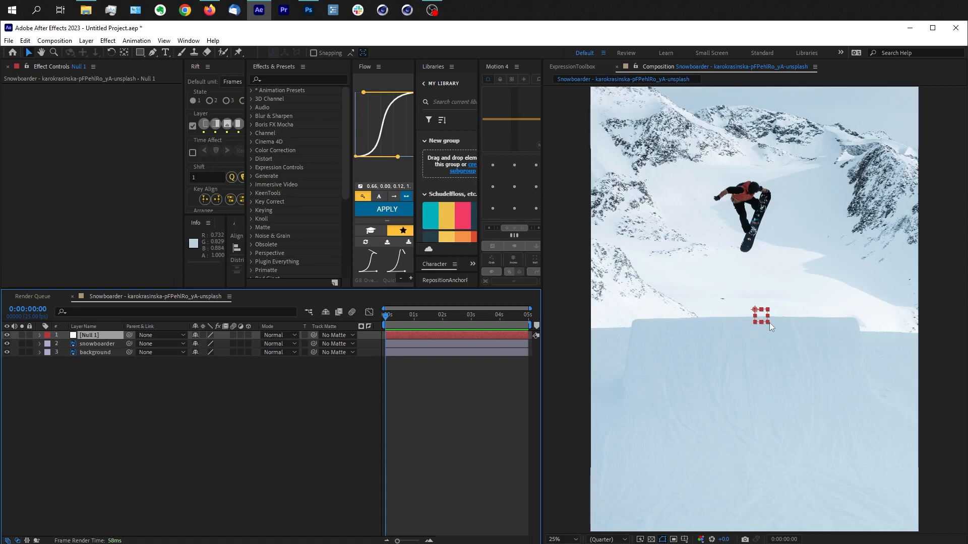
right_click(137, 405)
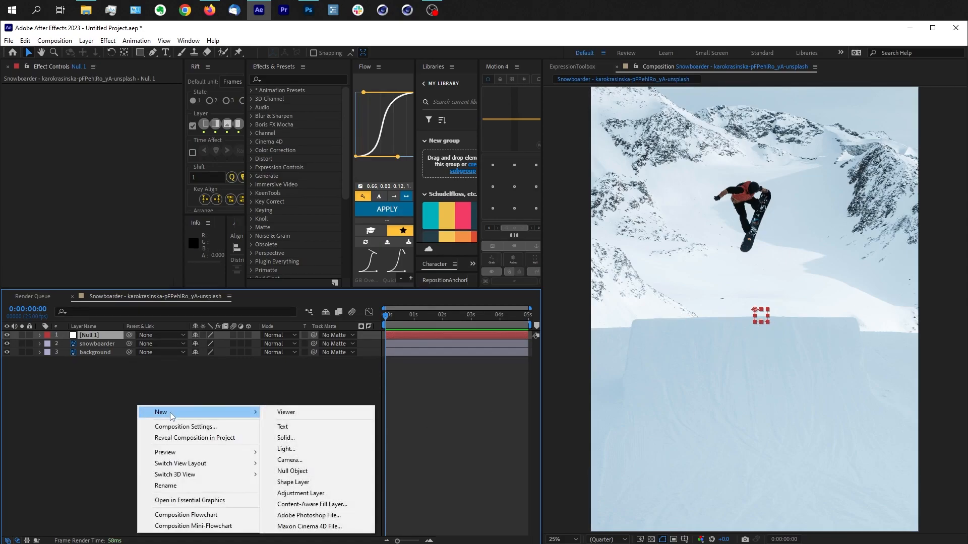
click(125, 400)
right_click(152, 402)
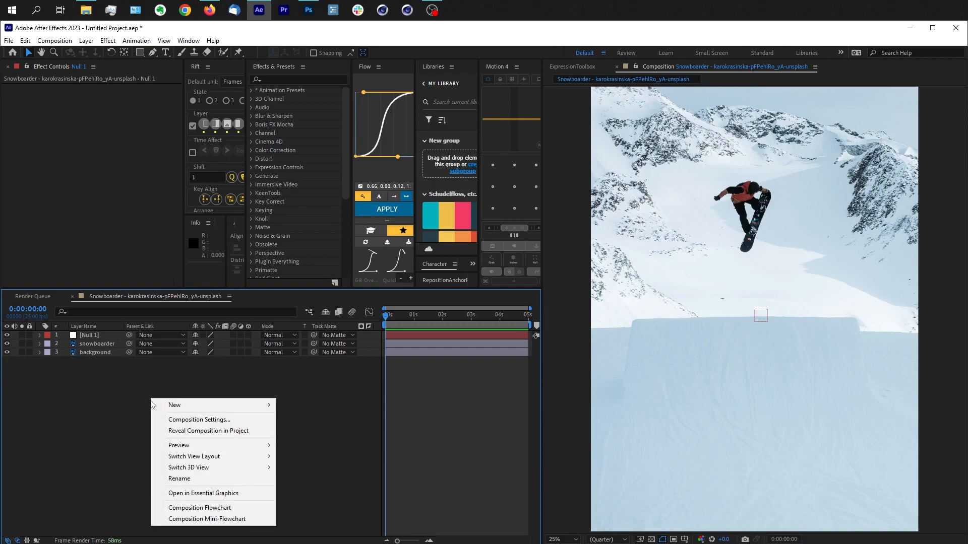
mouse_move(175, 406)
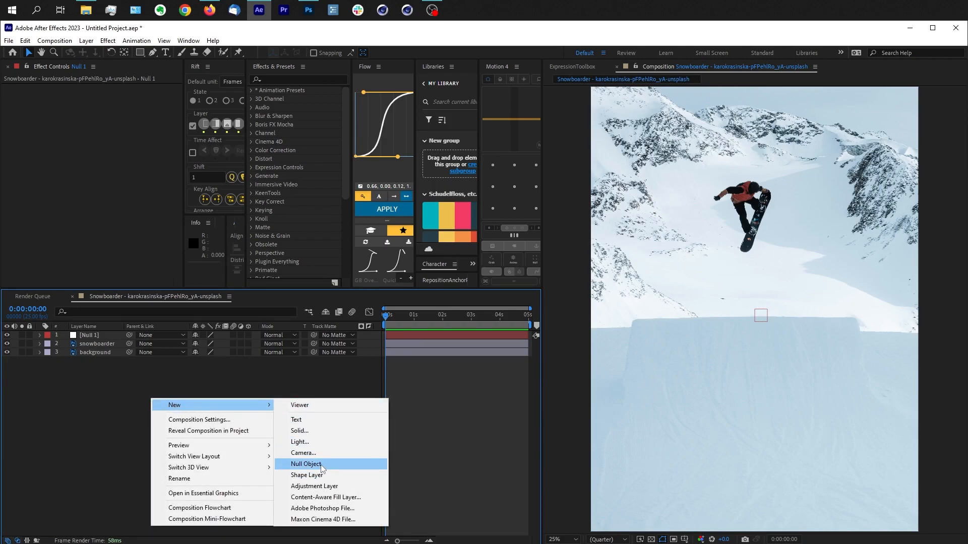
click(271, 377)
Step: Create a two-node camera with the 50mm preset and dismiss the notice about 2D layers
right_click(184, 426)
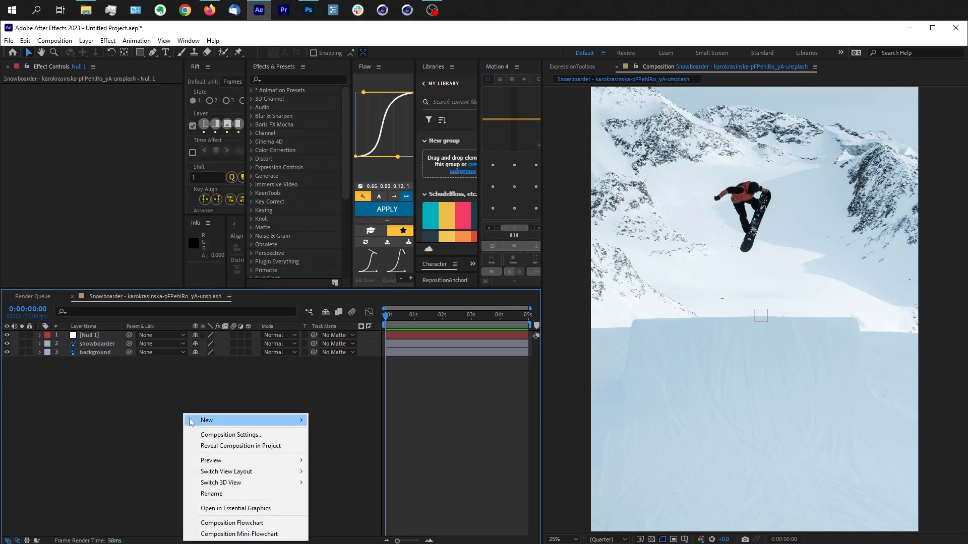
mouse_move(196, 419)
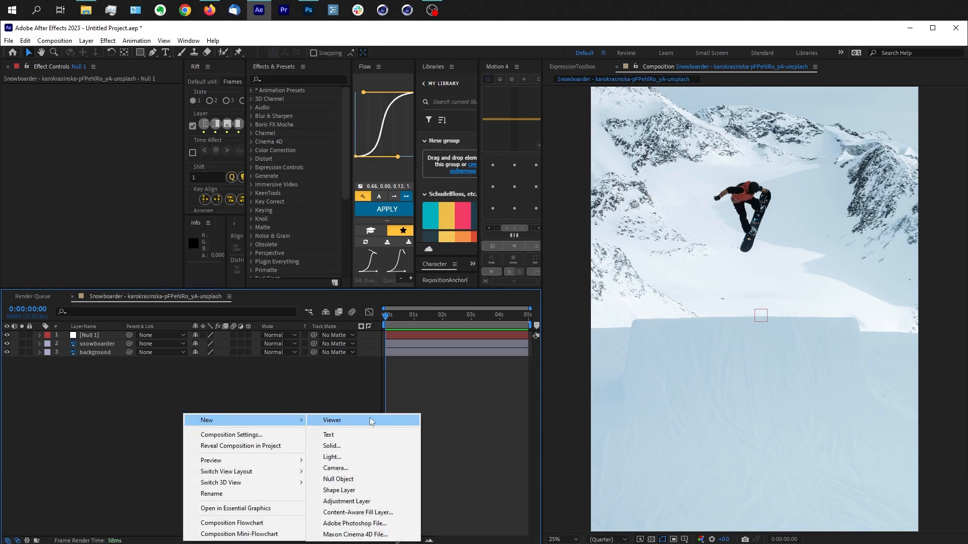
click(359, 469)
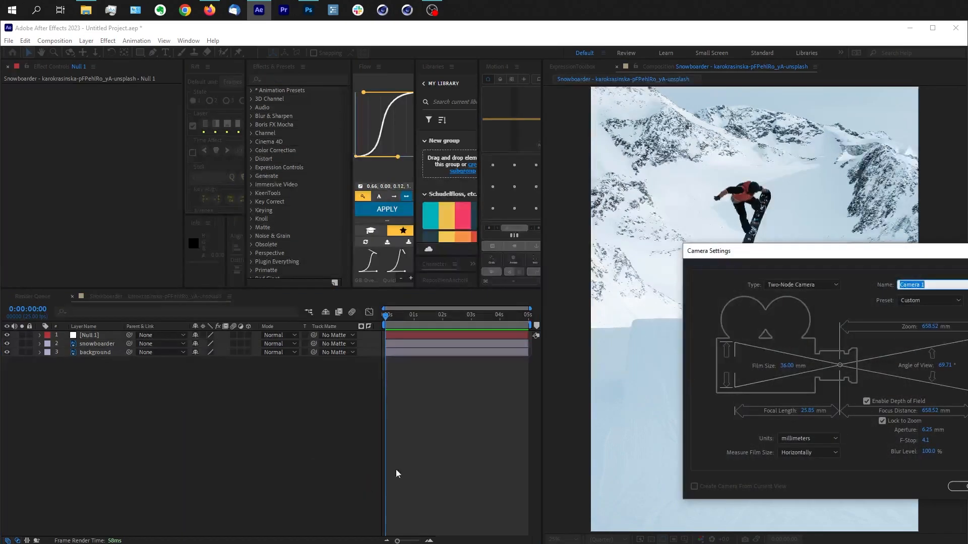
drag(864, 252, 824, 233)
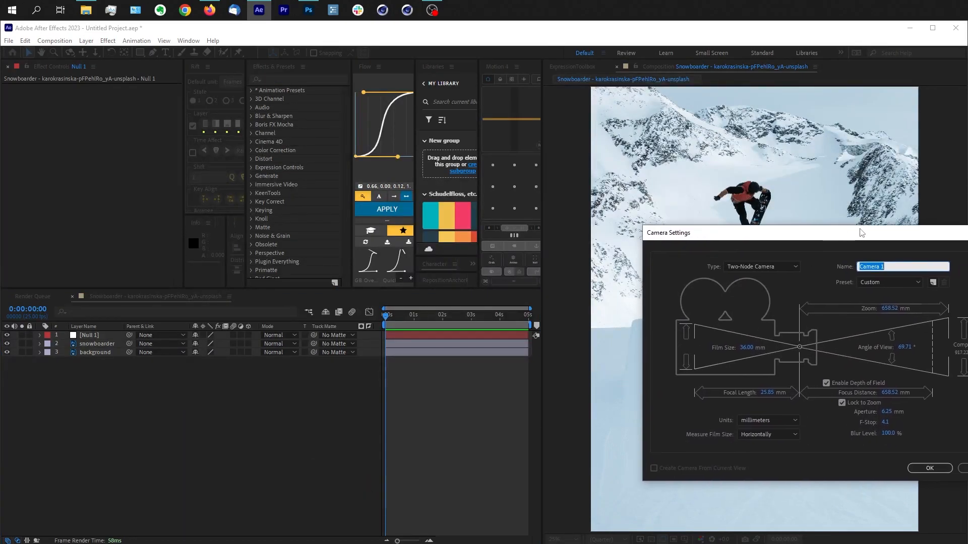
click(799, 267)
click(799, 288)
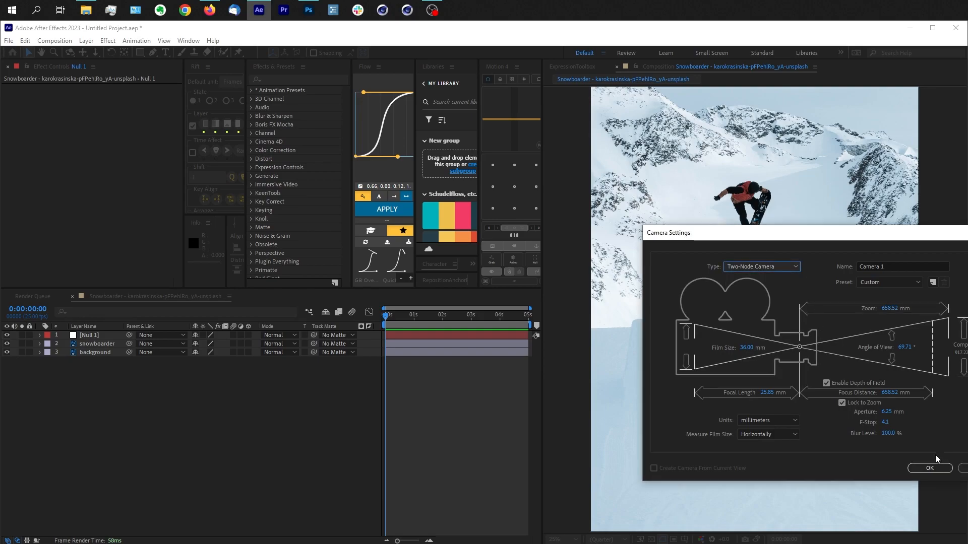
click(918, 283)
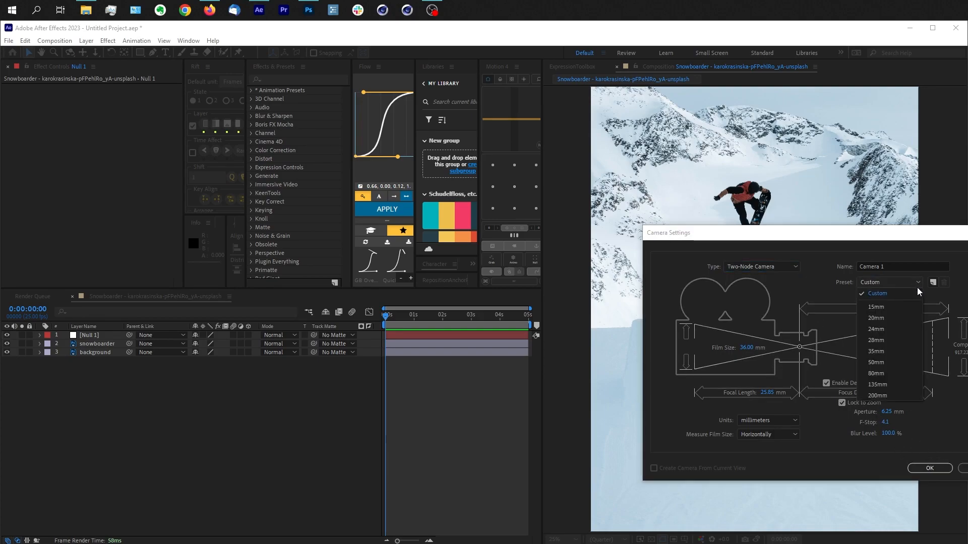
click(903, 362)
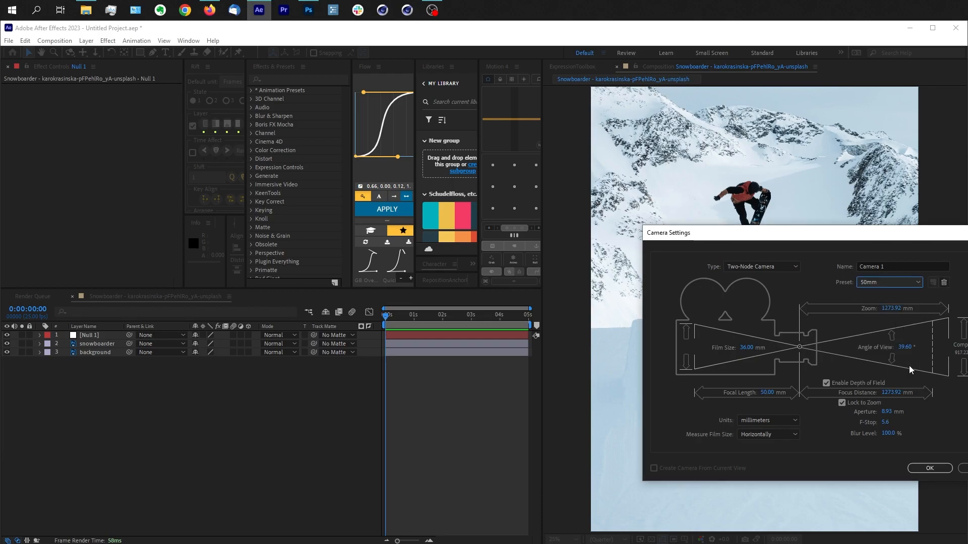
click(938, 470)
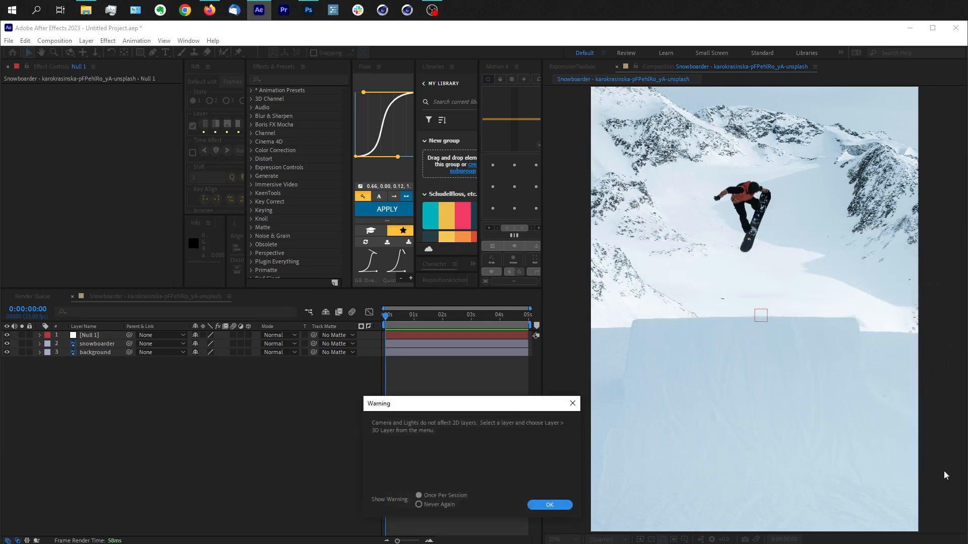
click(563, 505)
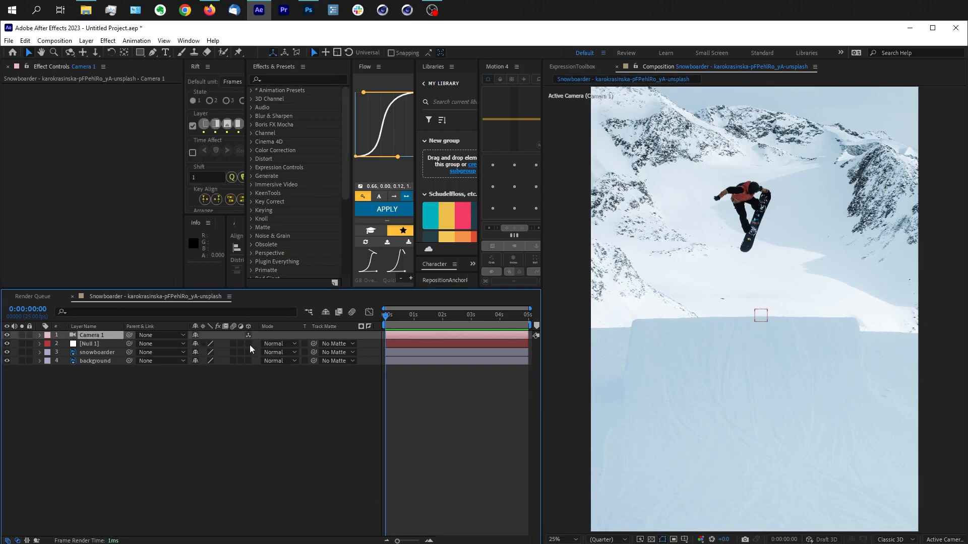
Step: Turn the null, snowboarder and background layers into 3D layers
drag(250, 347, 252, 361)
click(262, 384)
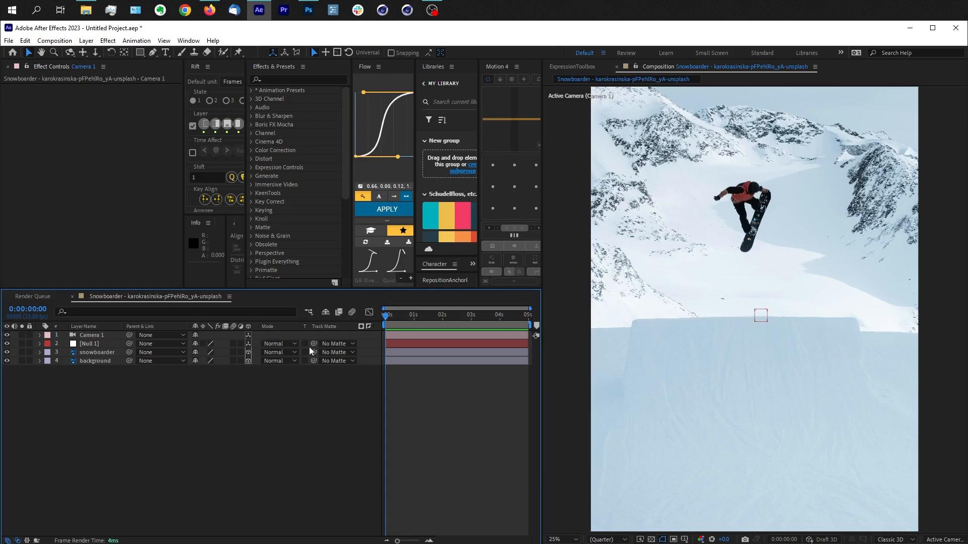
Step: Parent the camera to the null object and lock the camera layer
drag(130, 334, 107, 346)
click(29, 334)
click(116, 345)
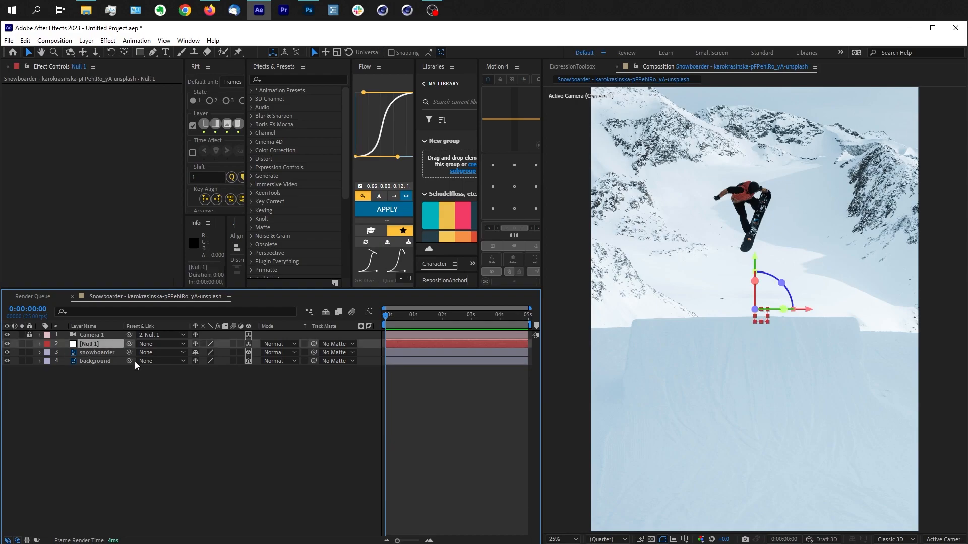
drag(761, 320, 770, 348)
key(ctrl+z)
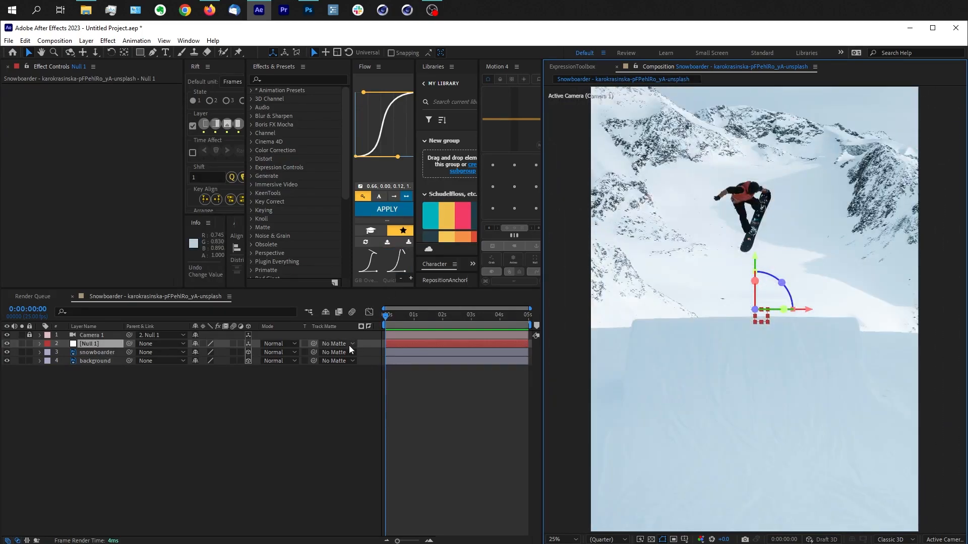
Step: Reveal the background layer's position and scale, and push it back in depth to Z 1000, then Z 3000
click(99, 361)
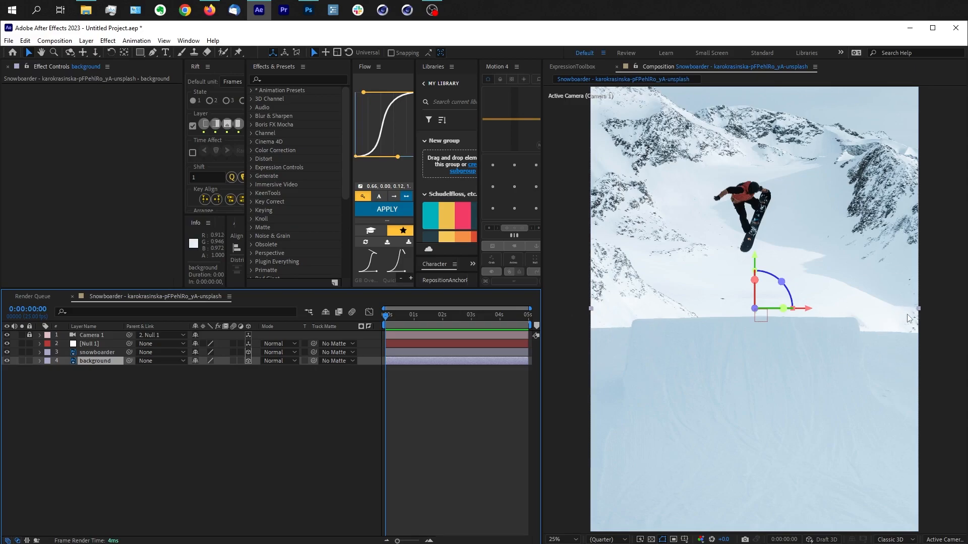
click(144, 449)
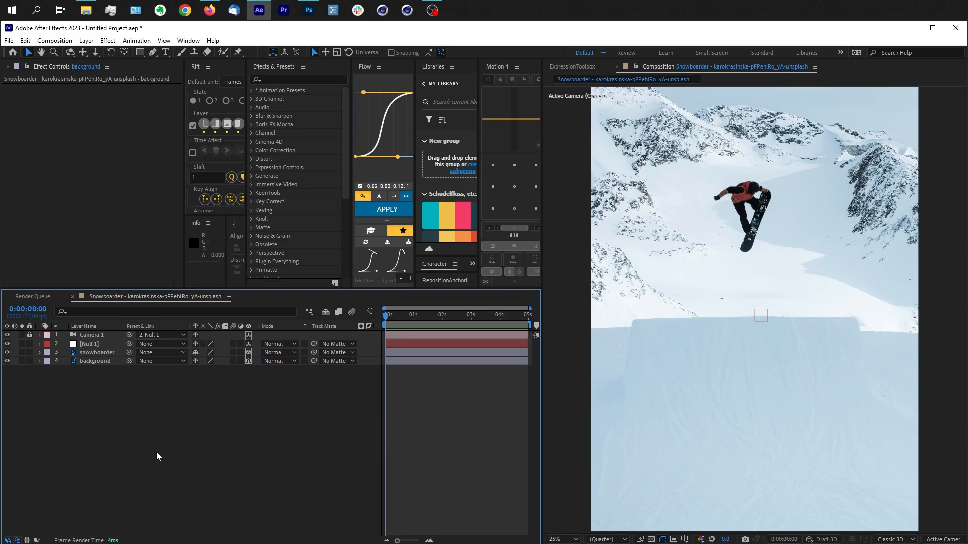
click(99, 361)
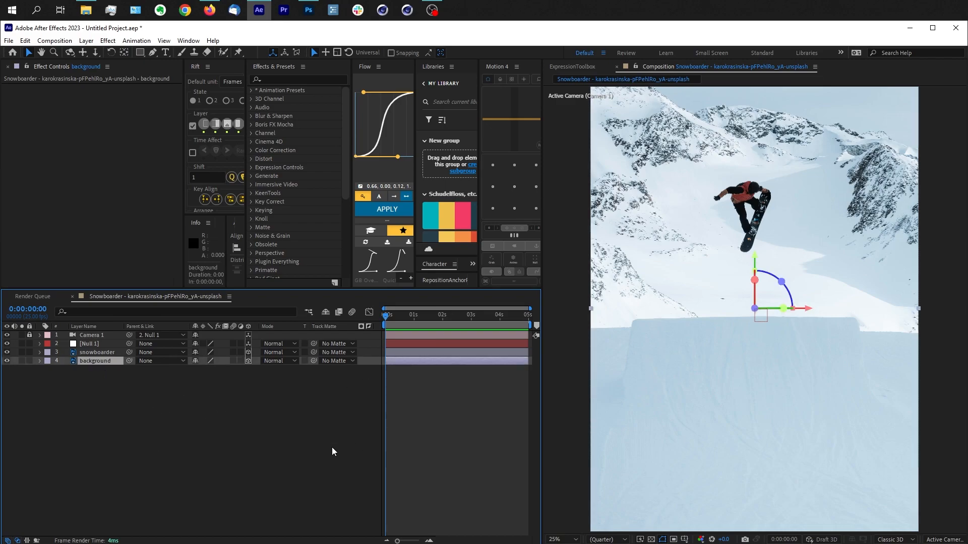
key(s)
key(shift+p)
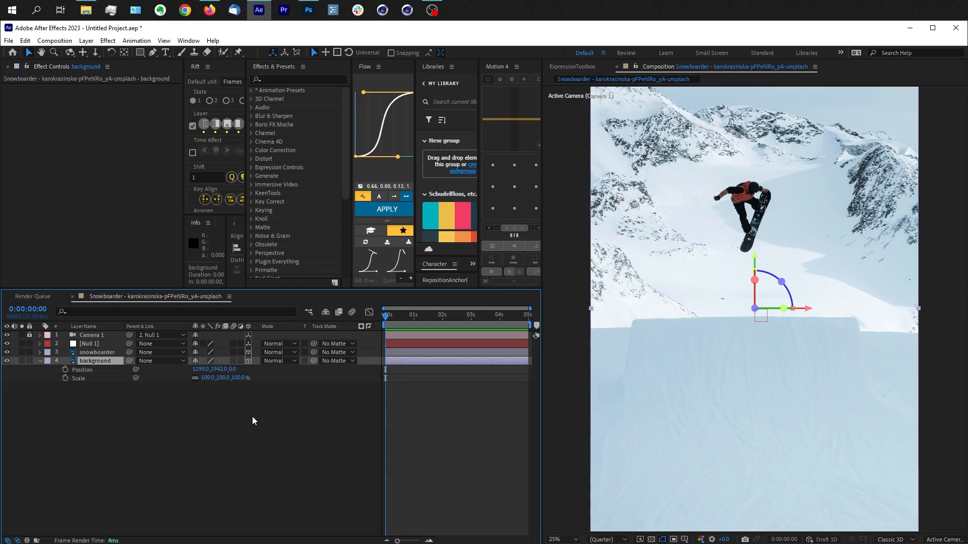
click(235, 369)
text(1000)
key(Return)
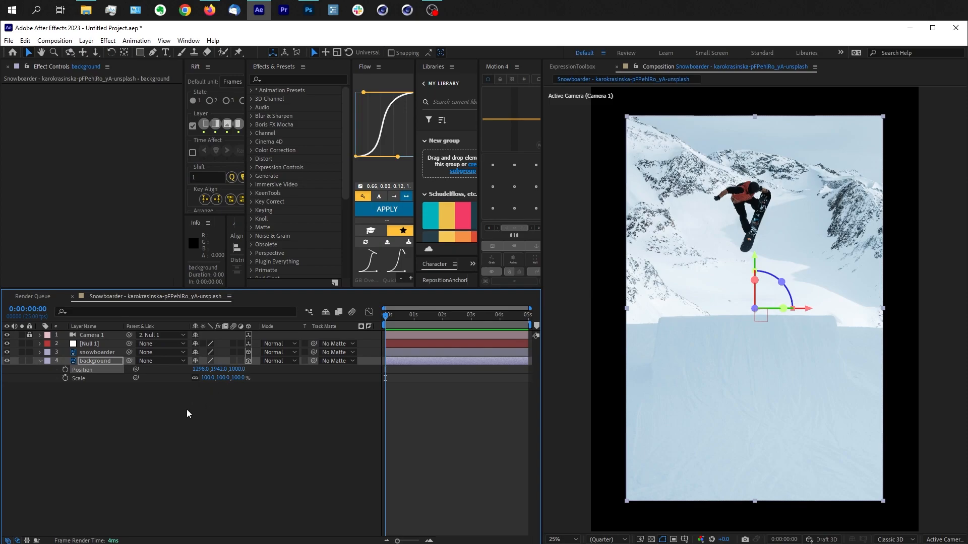
click(236, 370)
key(Return)
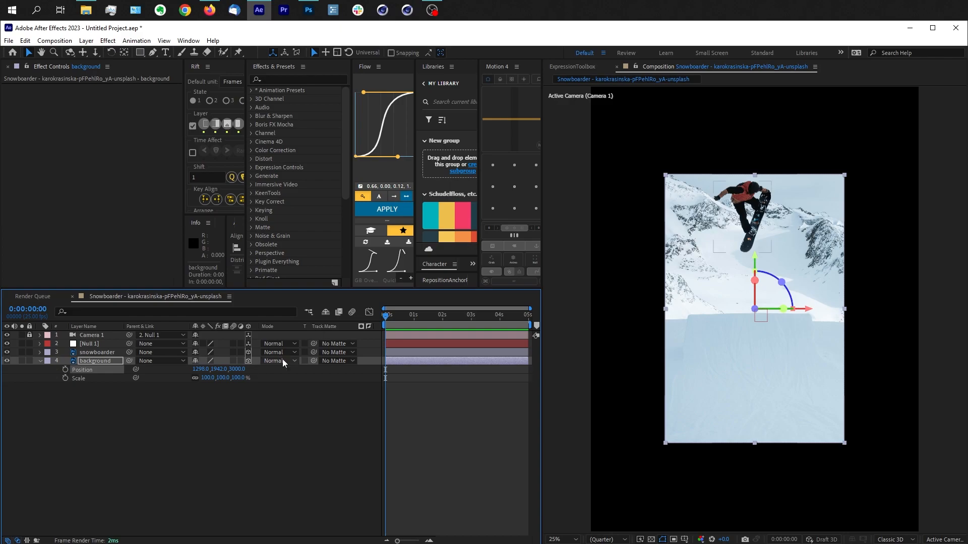
Step: Scale the background layer up to 300%, then reduce it to 198% so it still fills the frame
click(238, 378)
text(300)
key(Return)
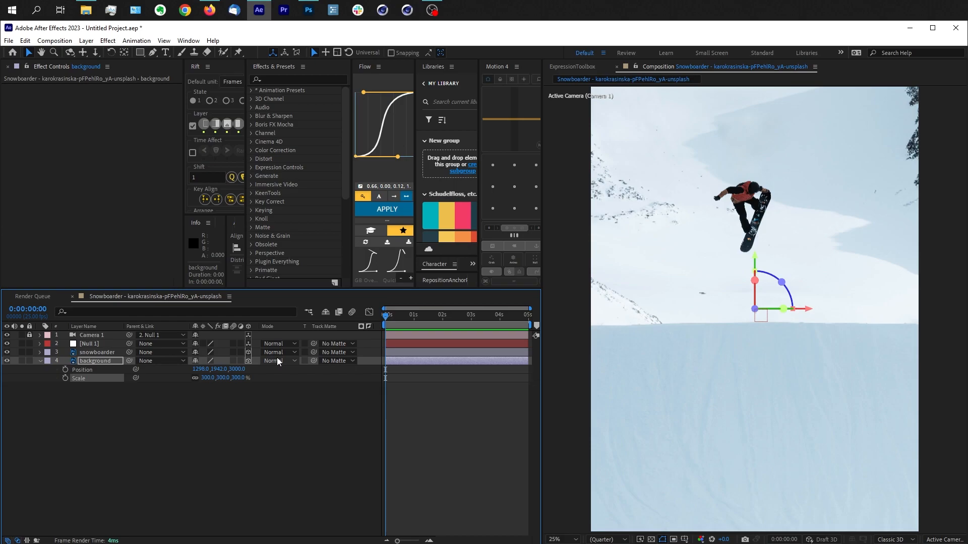
drag(239, 378, 185, 373)
click(268, 449)
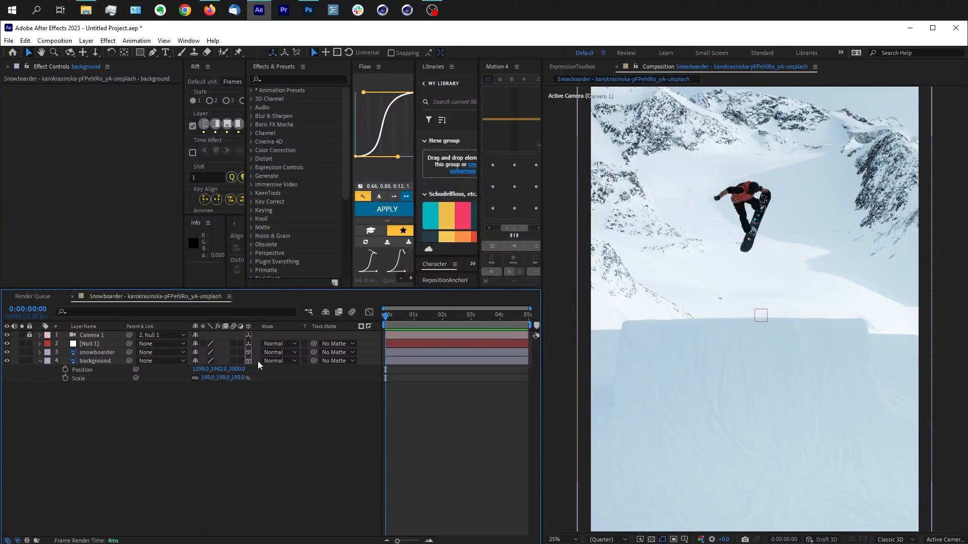
Step: Reveal the position of the snowboarder and null layers, and set a position keyframe on the null at the start of the timeline
click(96, 352)
key(p)
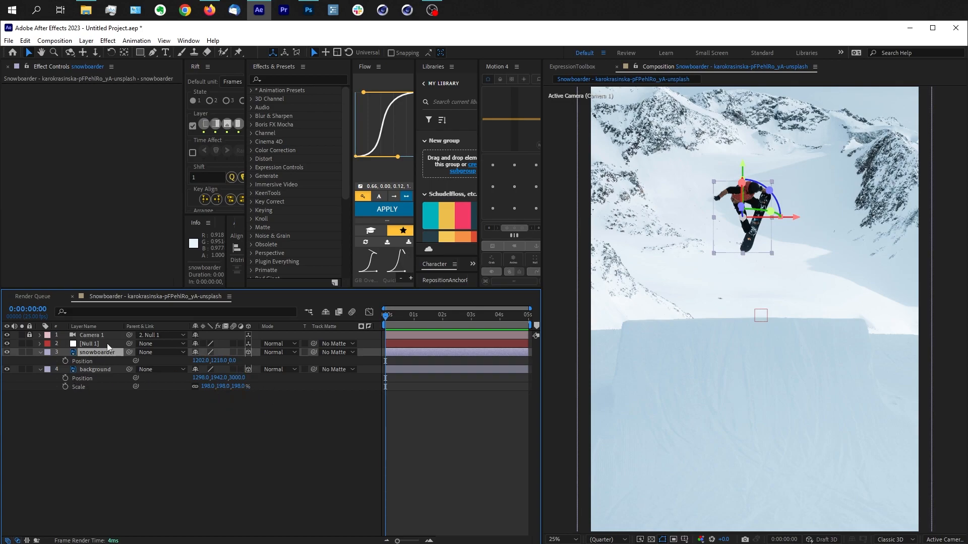
click(89, 344)
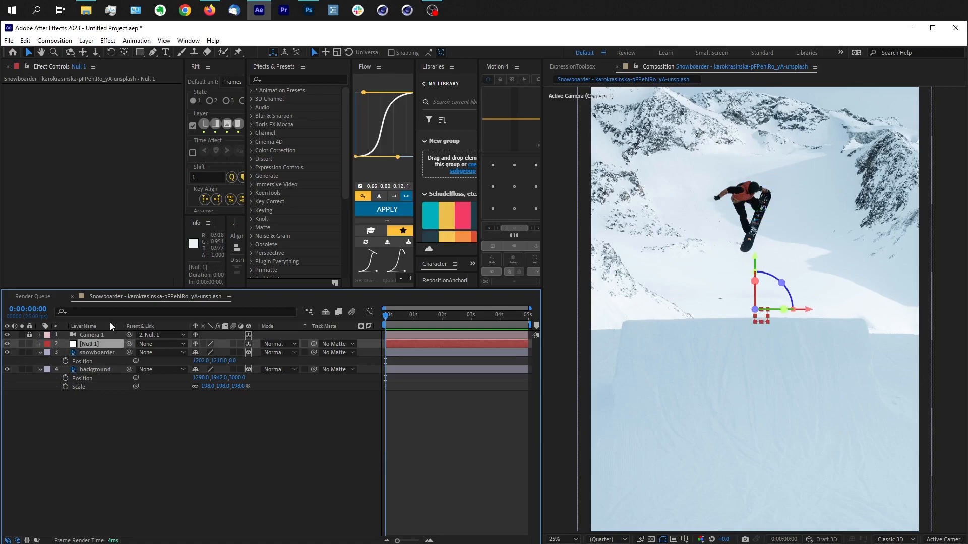
key(p)
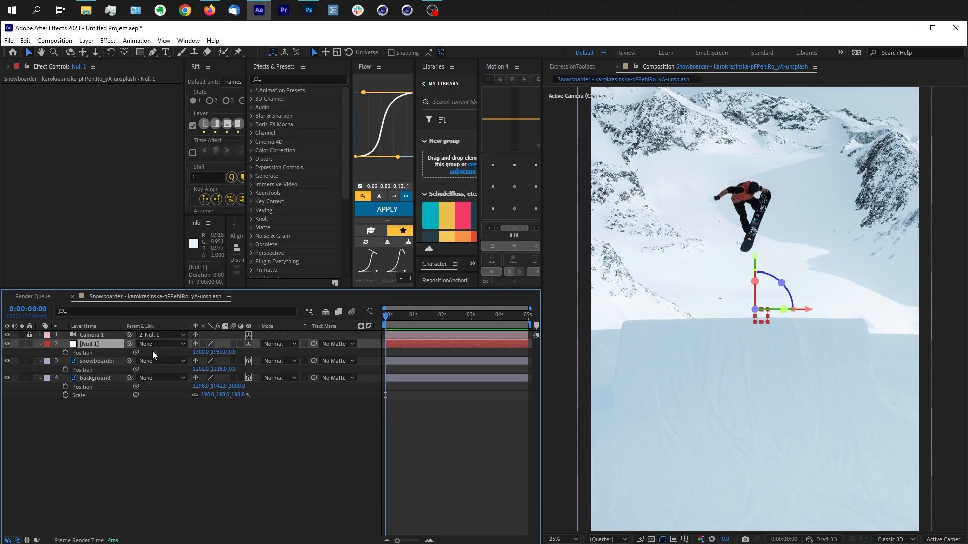
click(65, 353)
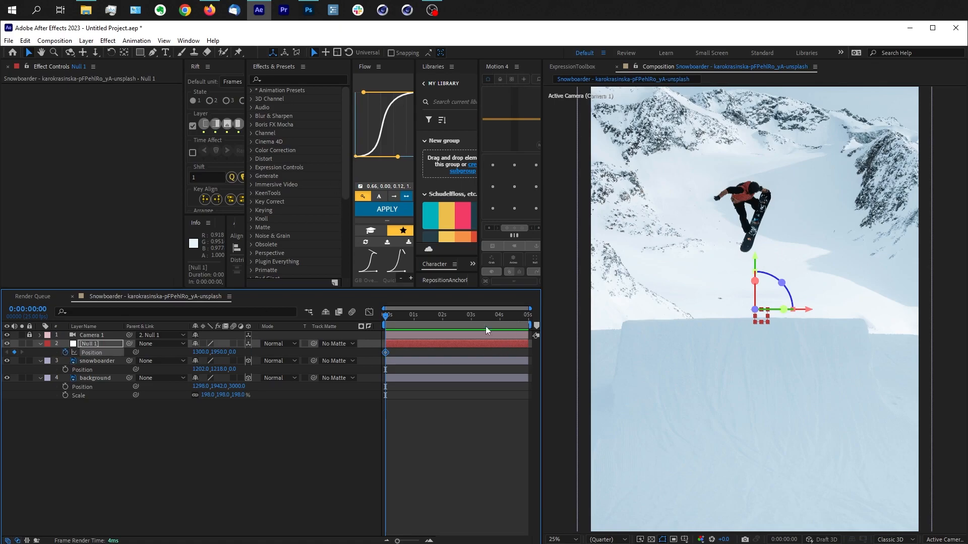
Step: At the end of the composition, move the null to 1257, 1174, 5669 so the camera flies past the snowboarder
click(530, 316)
drag(233, 352, 911, 292)
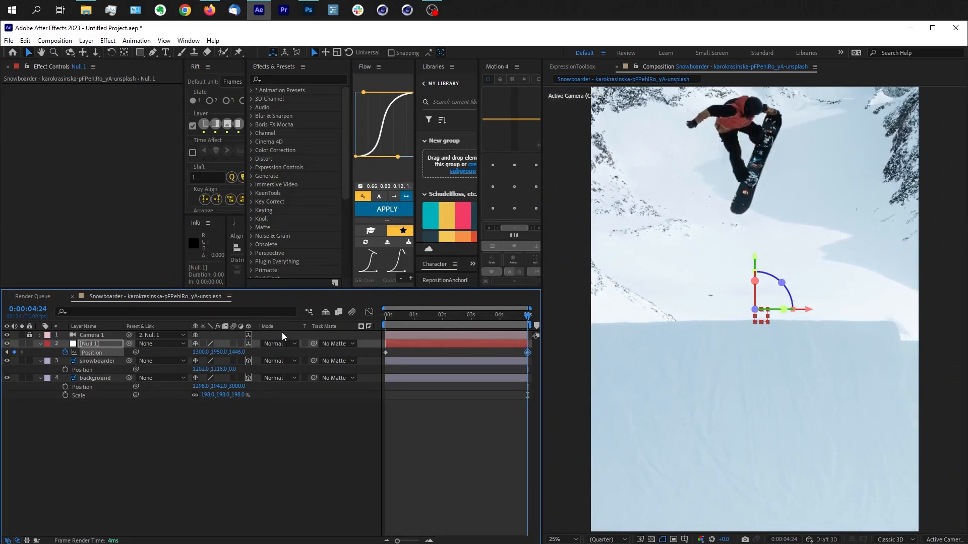
drag(219, 352, 45, 358)
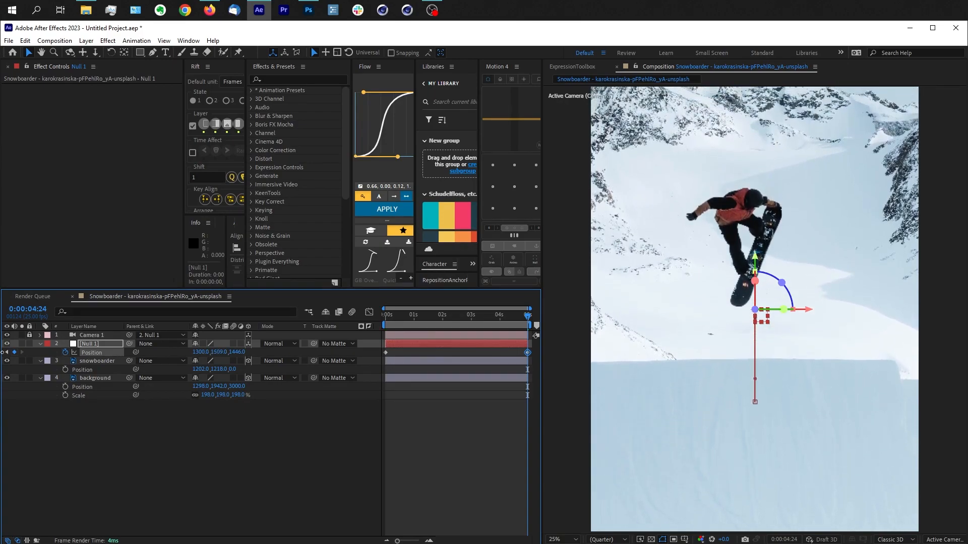
drag(220, 352, 165, 359)
drag(246, 351, 274, 349)
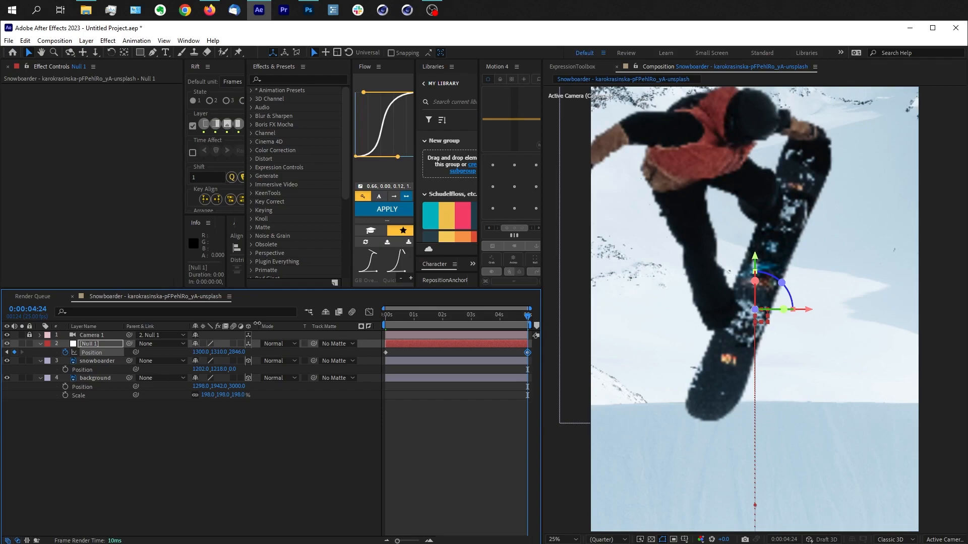
drag(222, 355, 220, 355)
drag(237, 353, 368, 359)
drag(214, 353, 177, 356)
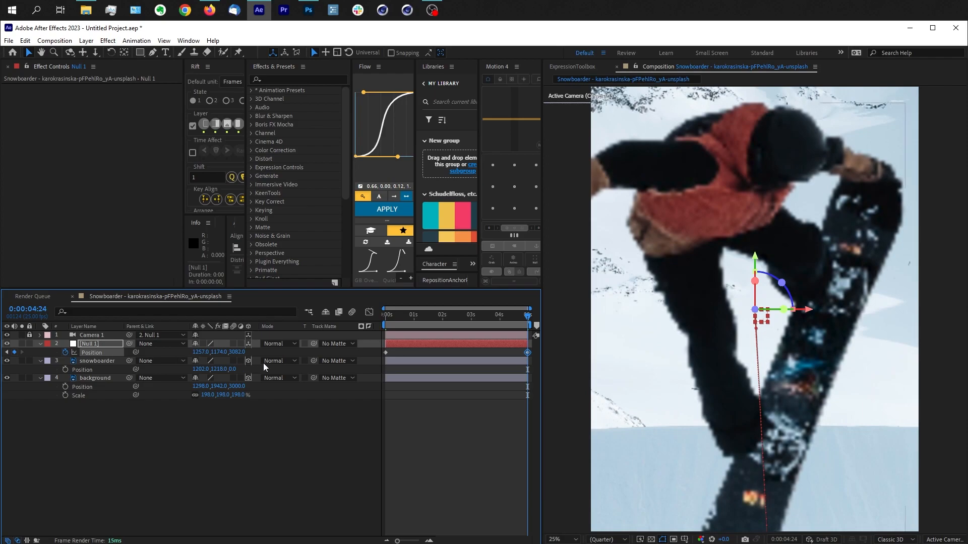
drag(240, 352, 535, 340)
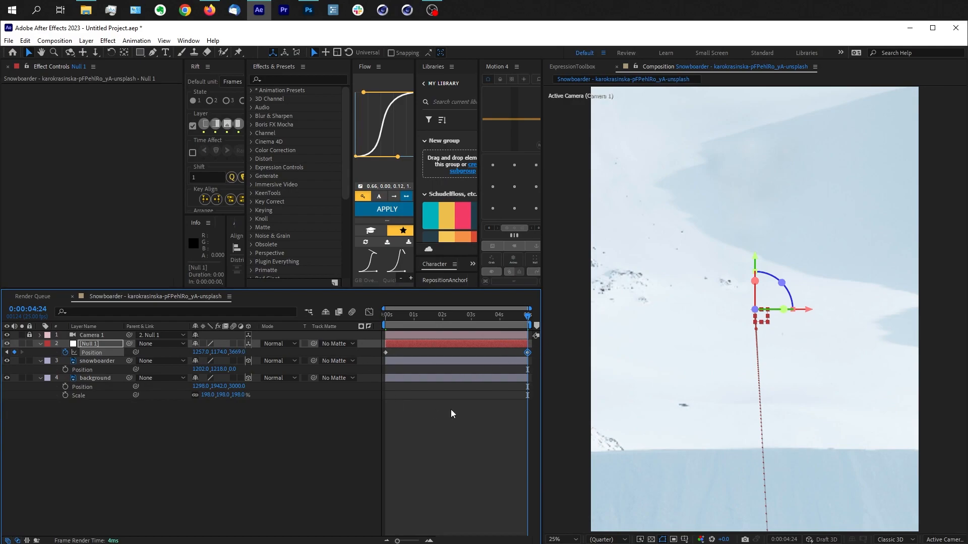
click(95, 353)
click(114, 471)
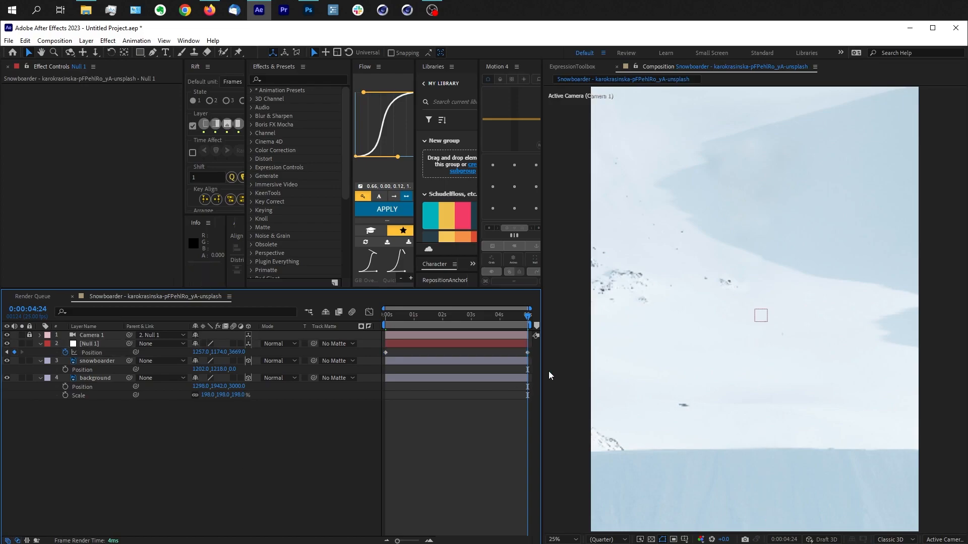
Step: Time-reverse the null's position keyframes so the camera pulls back from the snowboarder, and scrub through the move
click(92, 352)
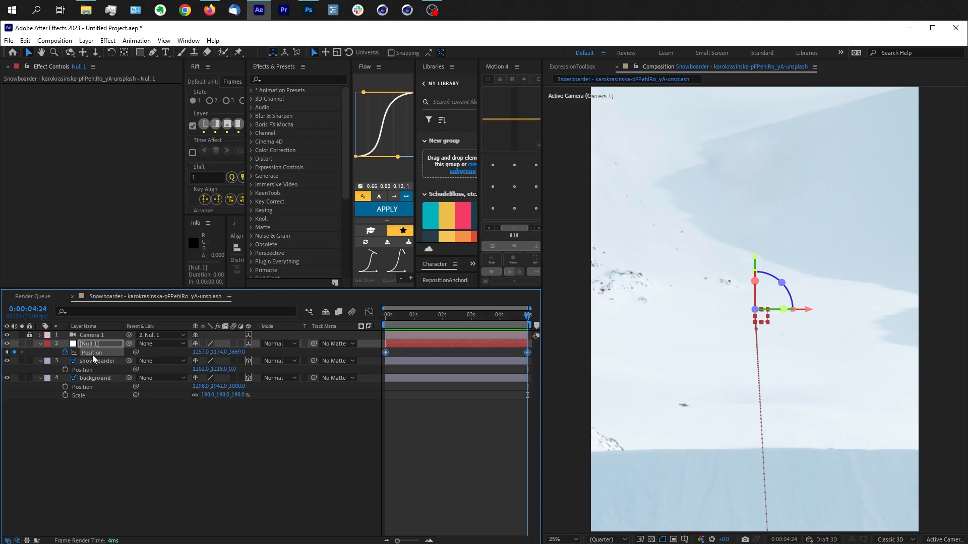
right_click(96, 352)
mouse_move(233, 387)
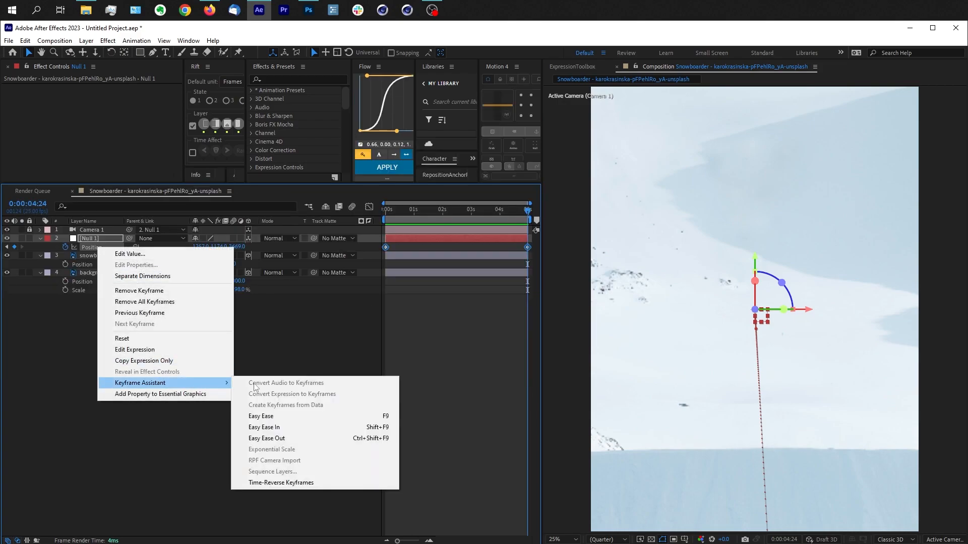
click(314, 483)
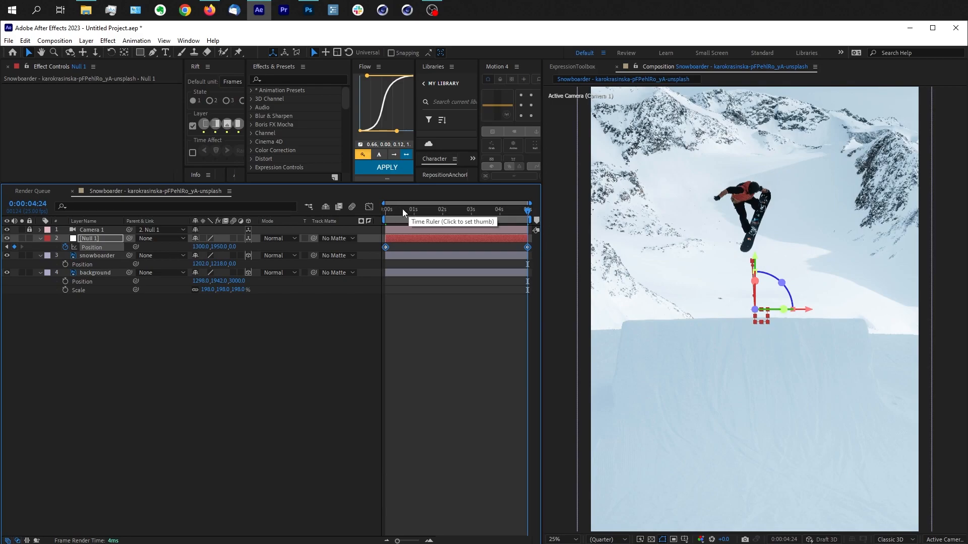
drag(402, 211, 452, 218)
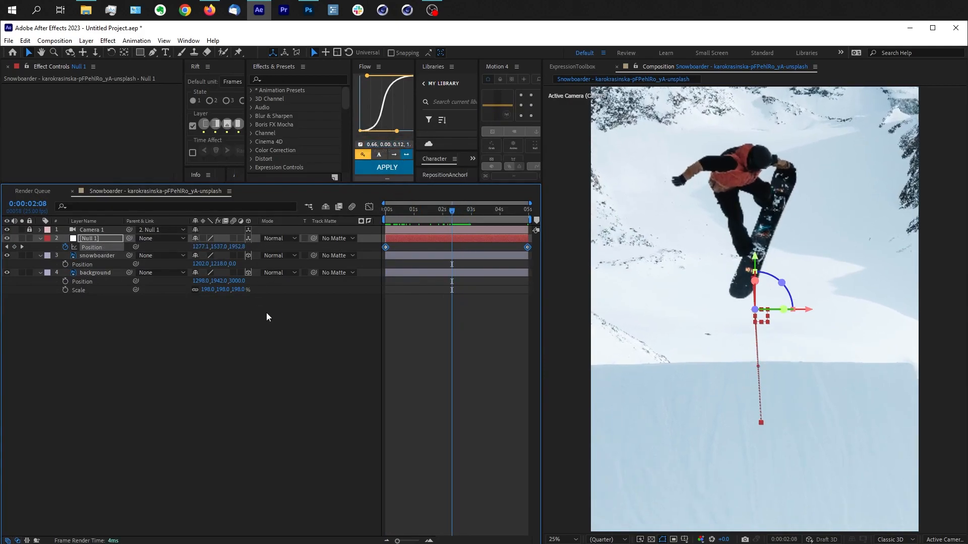
Step: Apply Easy Ease to the null's position keyframes and reshape their speed graph into an early peak with a long slowdown
key(F9)
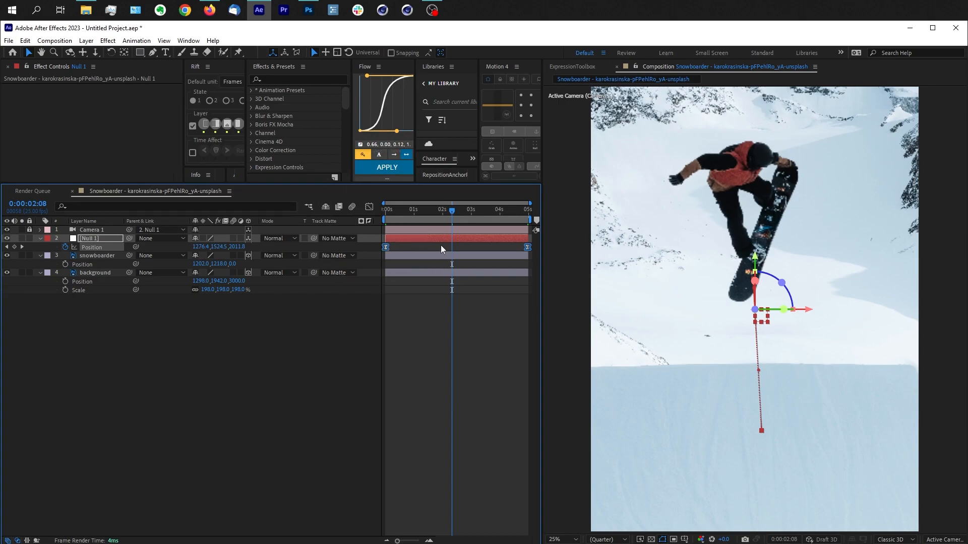
click(369, 208)
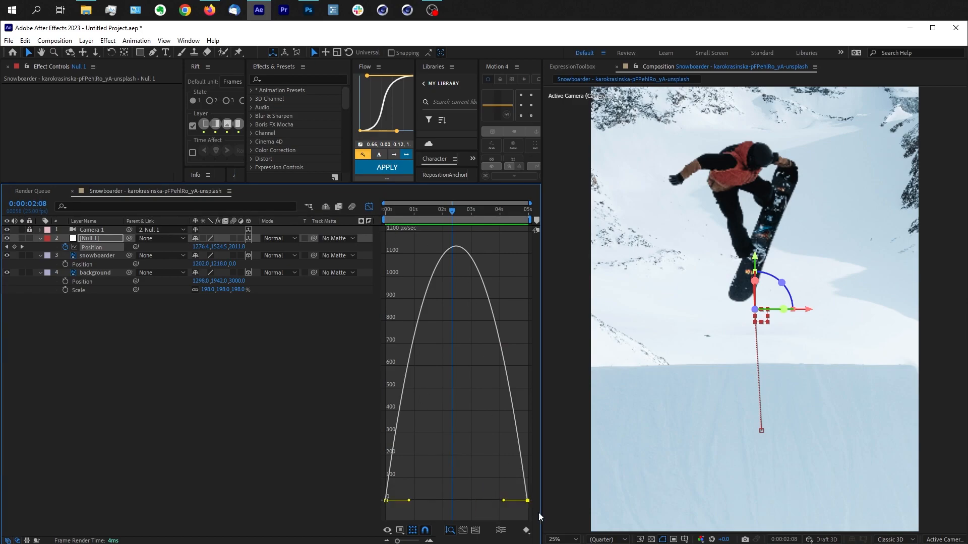
drag(479, 447, 539, 509)
drag(502, 501, 456, 501)
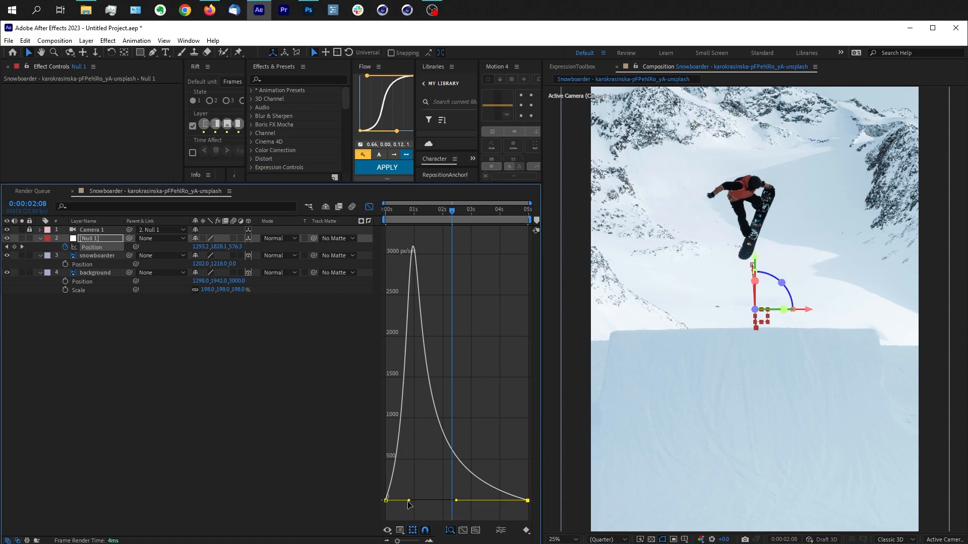
drag(409, 501, 397, 501)
mouse_move(403, 215)
mouse_down()
mouse_move(385, 215)
mouse_move(403, 215)
mouse_move(412, 211)
mouse_move(391, 206)
mouse_move(413, 202)
mouse_up()
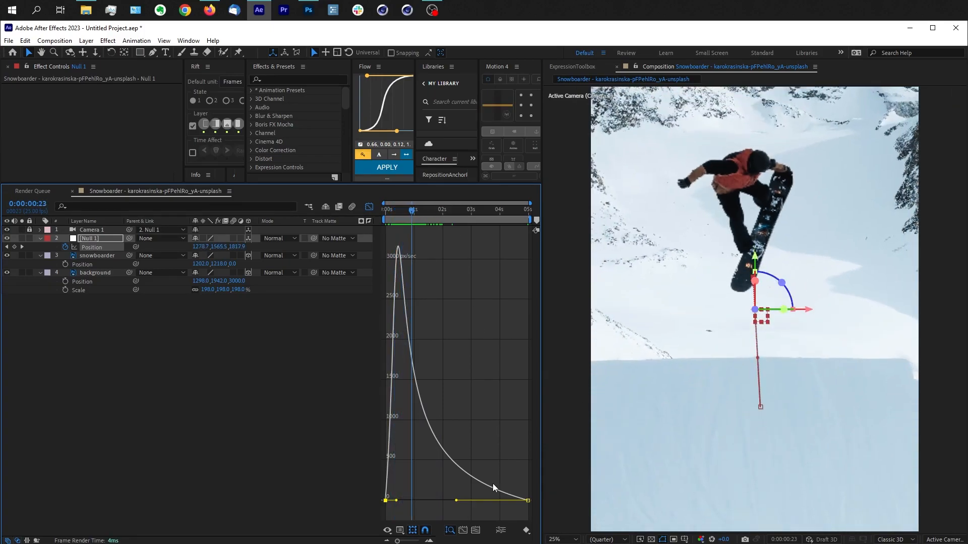
Step: Shorten the first keyframe's outgoing ease so the null's speed peaks almost immediately, and check the move around 0:00:00:12
drag(456, 500, 387, 502)
click(403, 212)
mouse_move(403, 212)
mouse_down()
mouse_move(385, 215)
mouse_move(399, 215)
mouse_up()
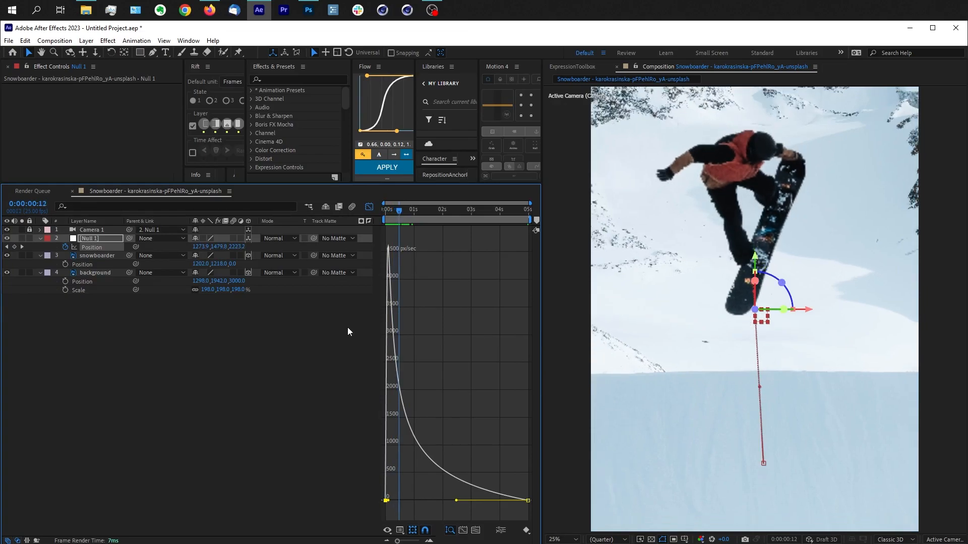
Step: Try a middle position keyframe on the null at 0:00:00:12 with adjusted easing, preview the motion, and delete that keyframe
click(14, 247)
drag(407, 385, 405, 390)
key(ctrl+z)
drag(237, 247, 160, 241)
drag(407, 368, 409, 367)
drag(403, 213, 482, 211)
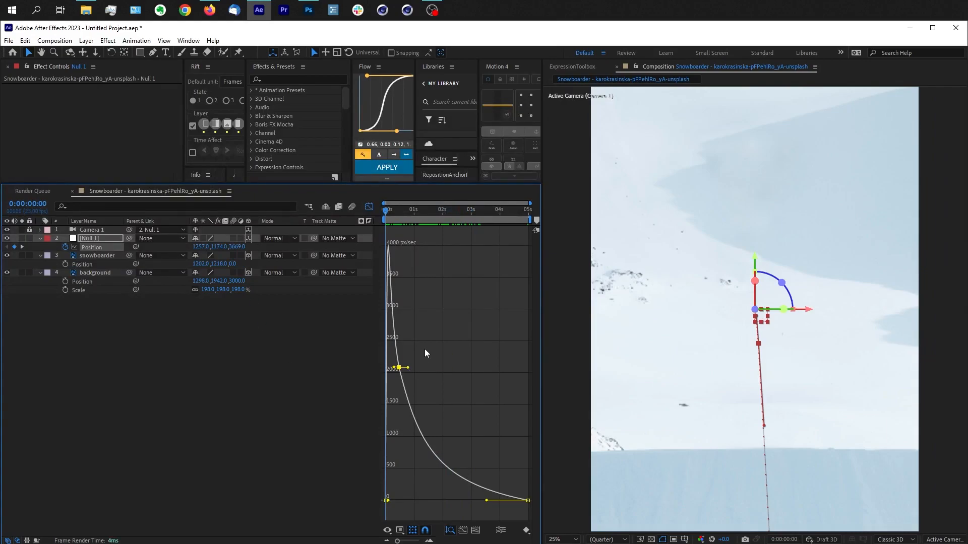
key(space)
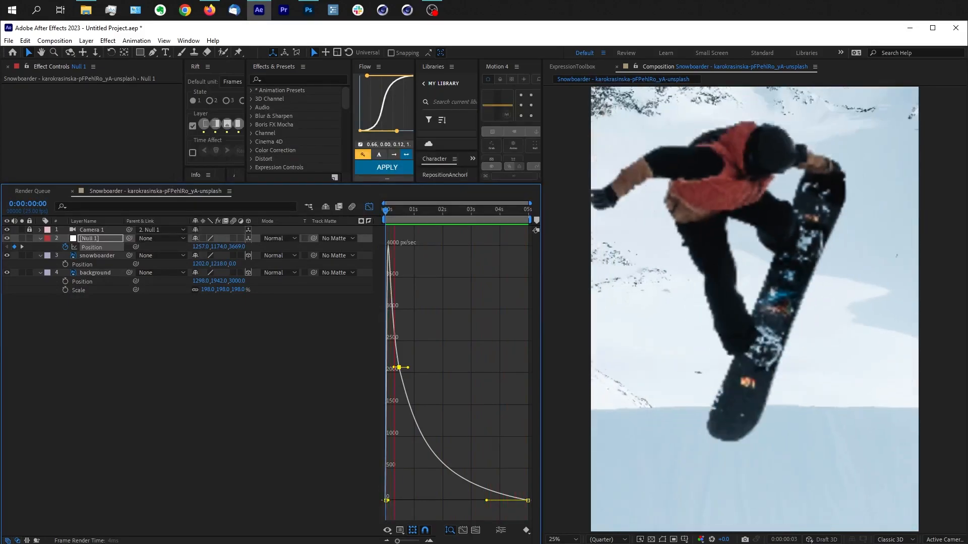
key(space)
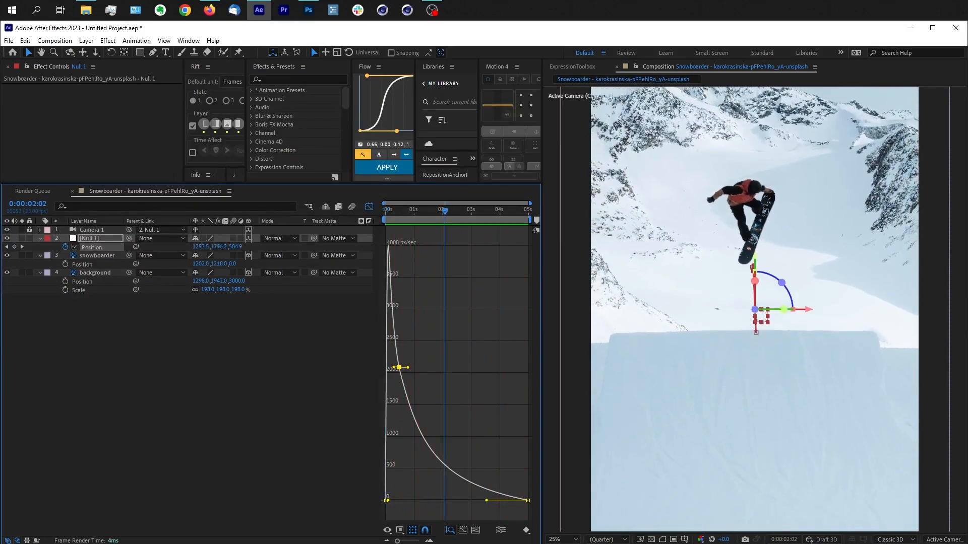
drag(422, 335, 391, 382)
key(Delete)
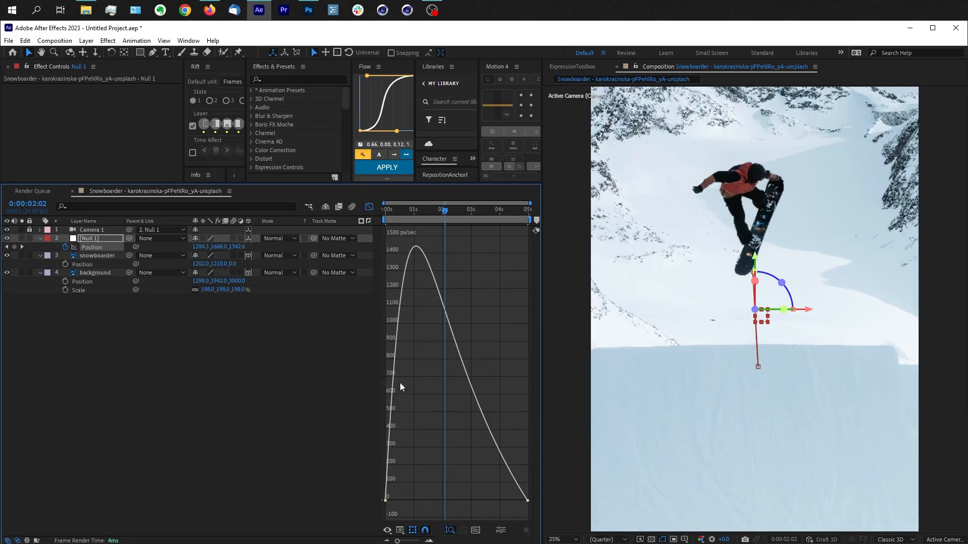
Step: Lengthen the last keyframe's incoming ease in the null's speed graph to about half the timeline, and preview the camera move
drag(528, 503, 456, 502)
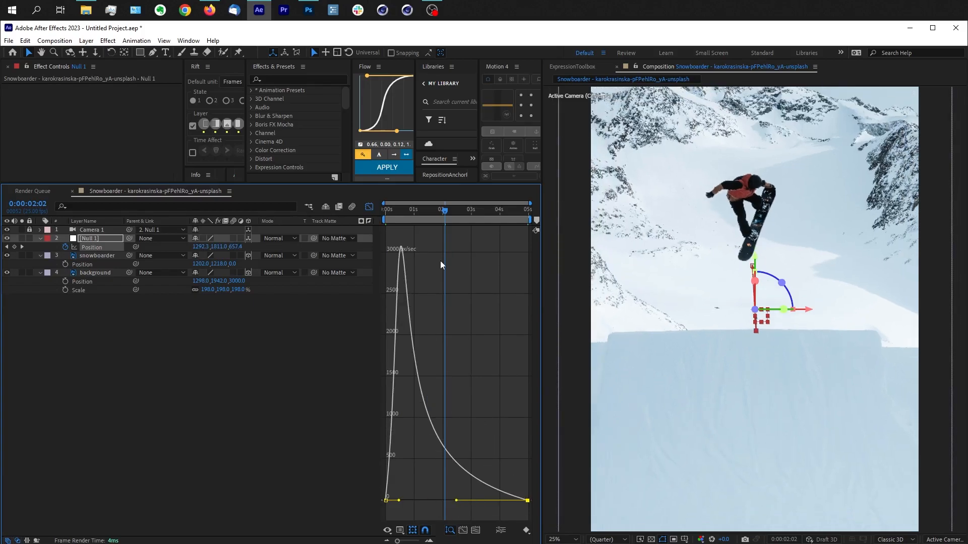
key(space)
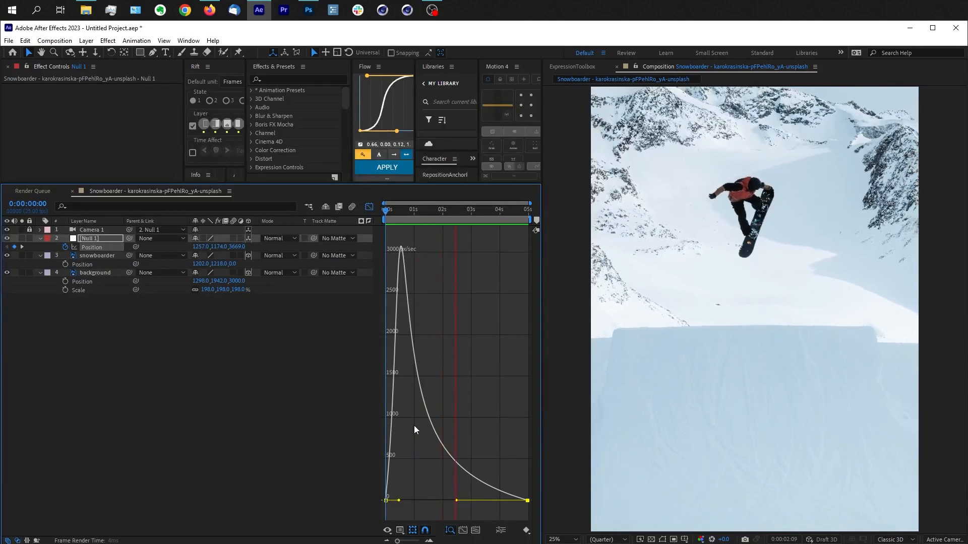
key(space)
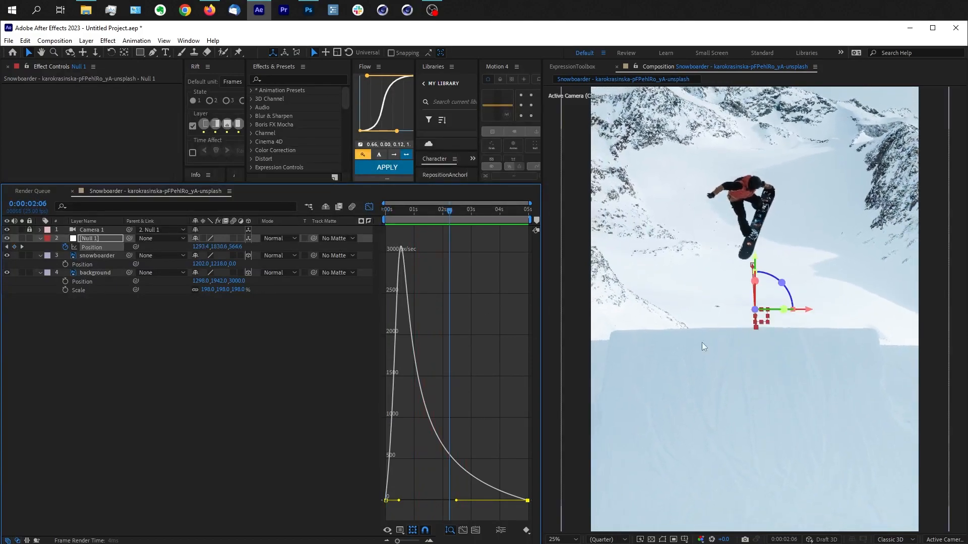
Step: Set the composition preview resolution to Full and play the animation from the start
click(621, 540)
click(608, 479)
drag(388, 216, 376, 213)
key(space)
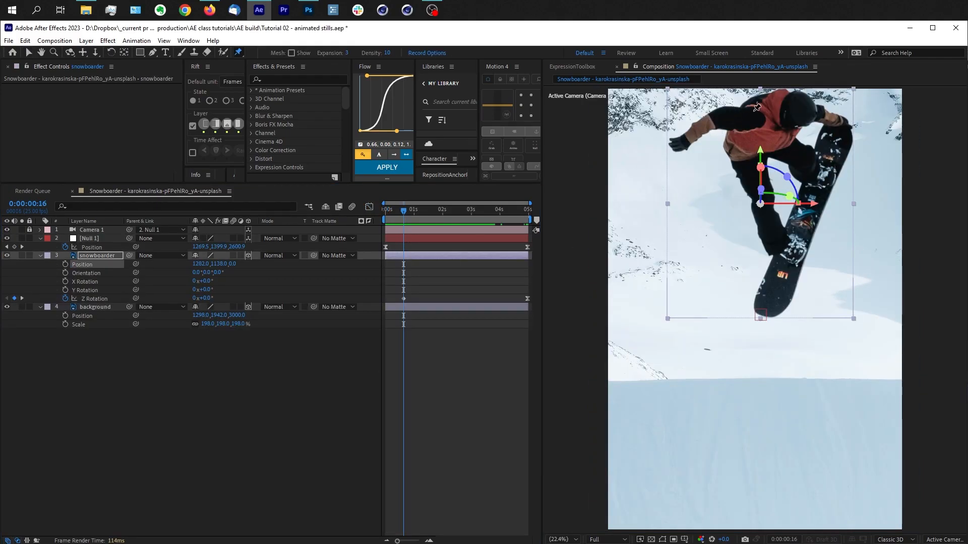
Step: Place ten Puppet pins on the snowboarder at 0:00:00:16, covering the hand, arm, shoulders, hips, knees and feet
click(693, 132)
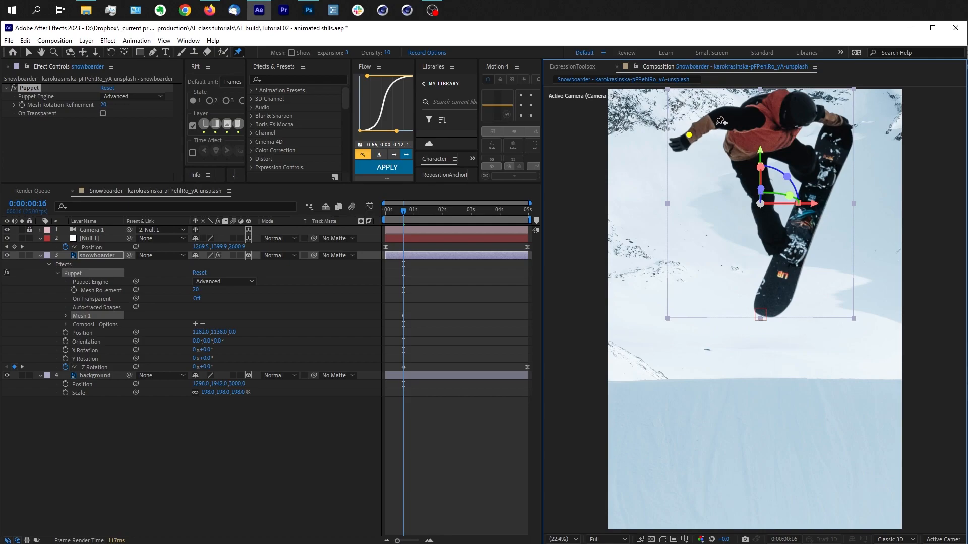
click(683, 142)
click(711, 121)
click(751, 117)
click(789, 109)
click(745, 155)
click(789, 144)
click(767, 199)
click(807, 162)
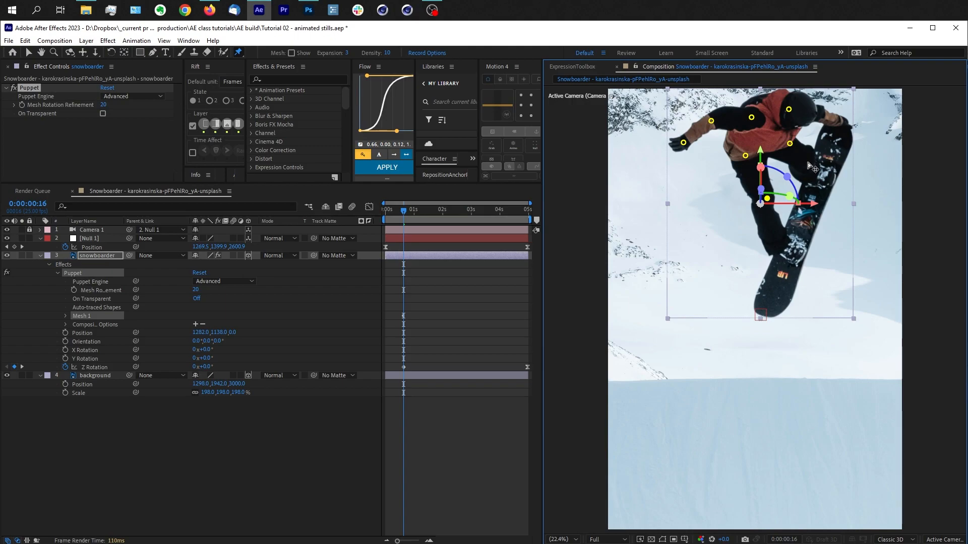
click(783, 244)
click(816, 176)
Step: Expand the puppet mesh's deform pins and show only the snowboarder layer's keyframed properties
click(89, 317)
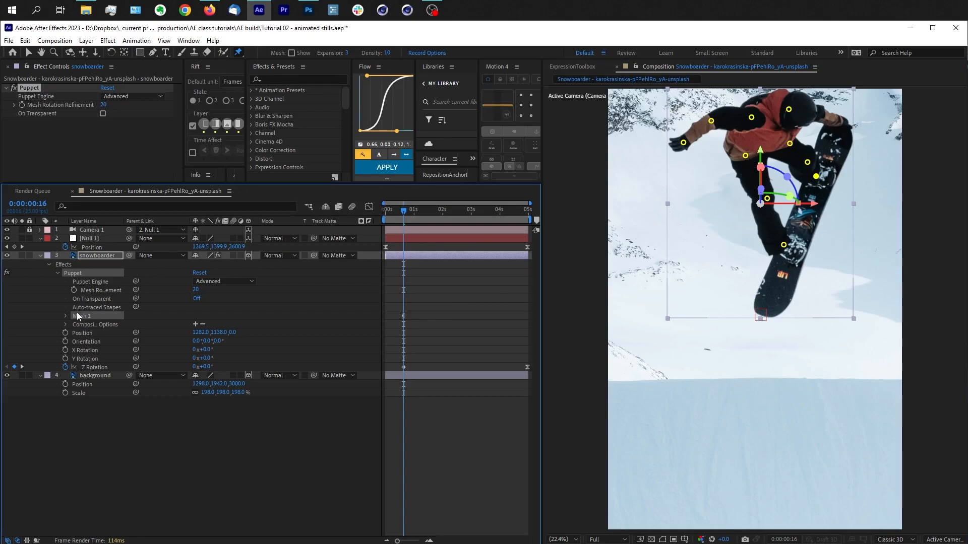
click(66, 316)
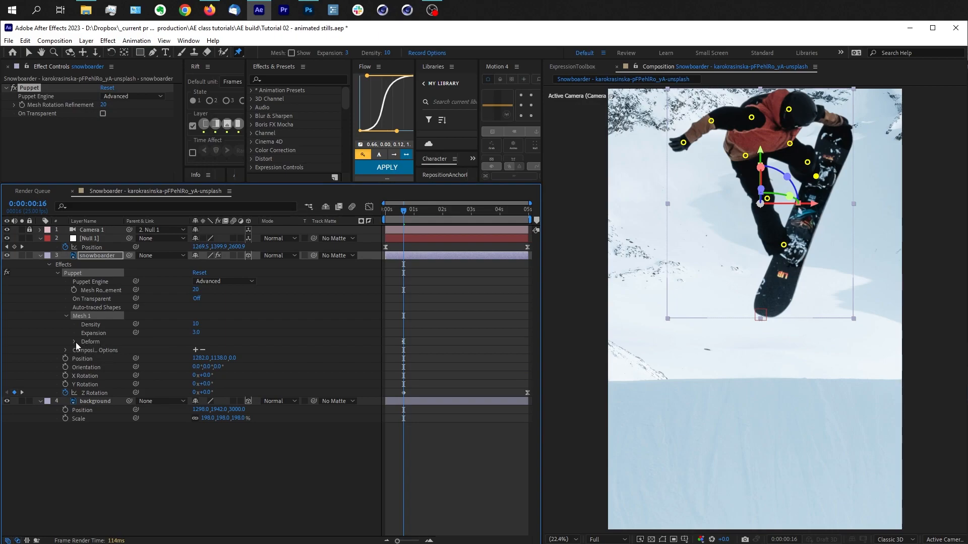
click(75, 342)
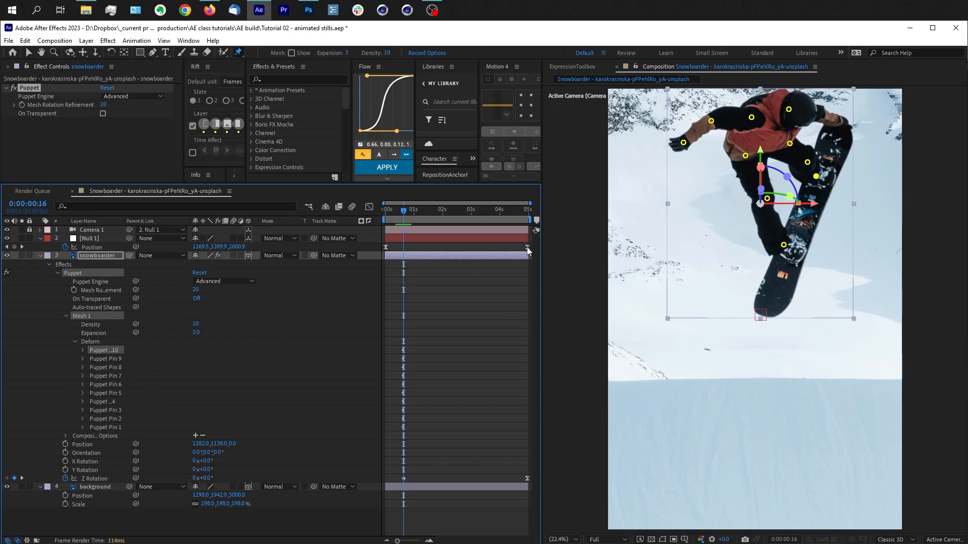
key(u)
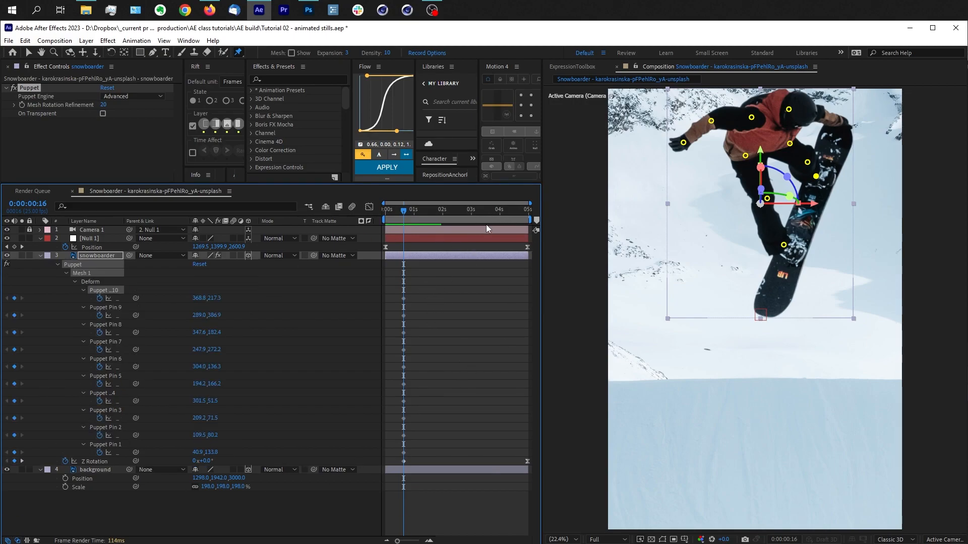
Step: At the end of the composition, move the snowboarder's hand pin to 49.7, 143.4 and scrub through the hand motion
drag(515, 210, 567, 216)
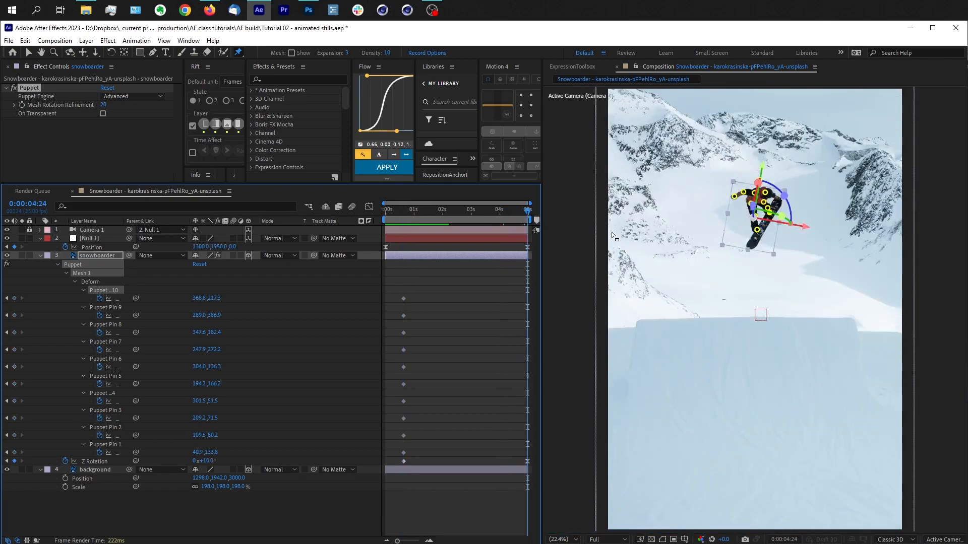
scroll(807, 252, up, 4)
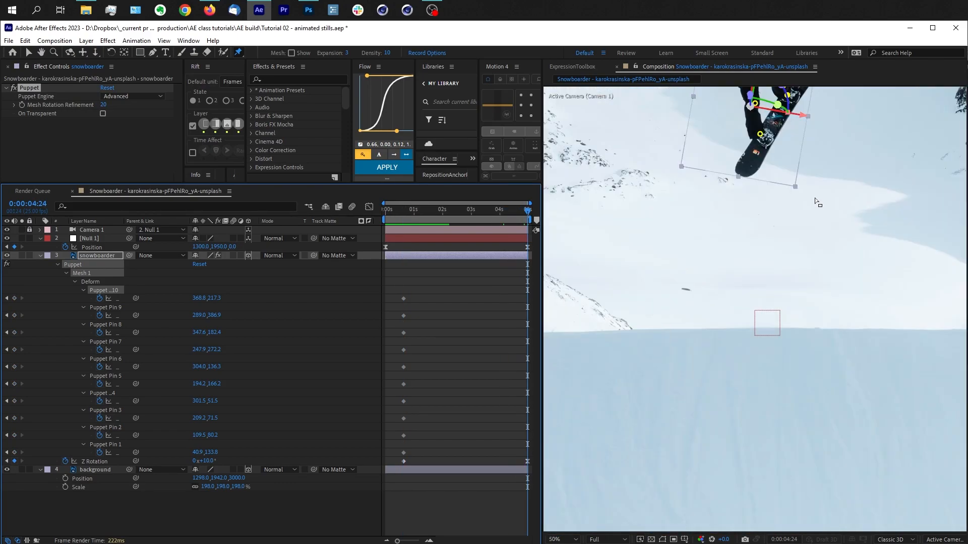
drag(793, 199, 748, 502)
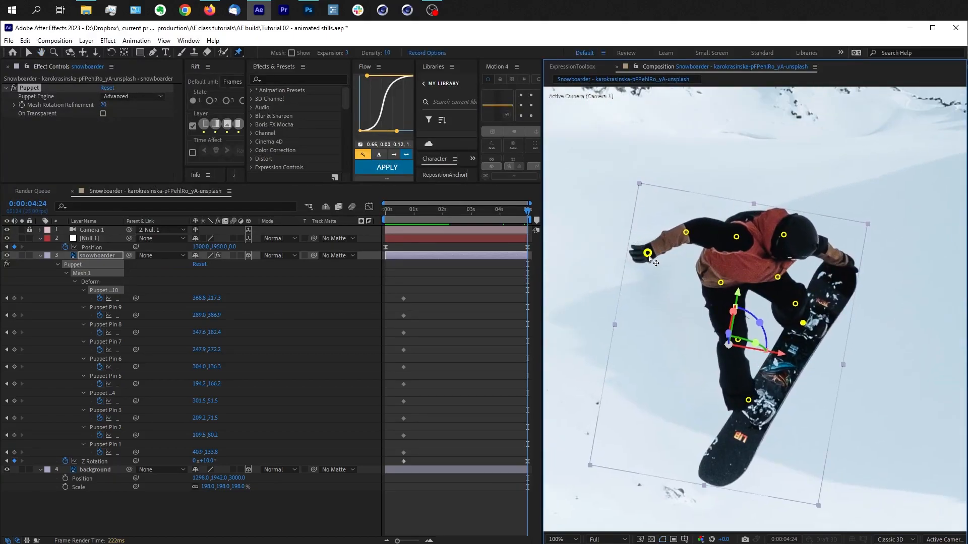
drag(649, 254, 652, 259)
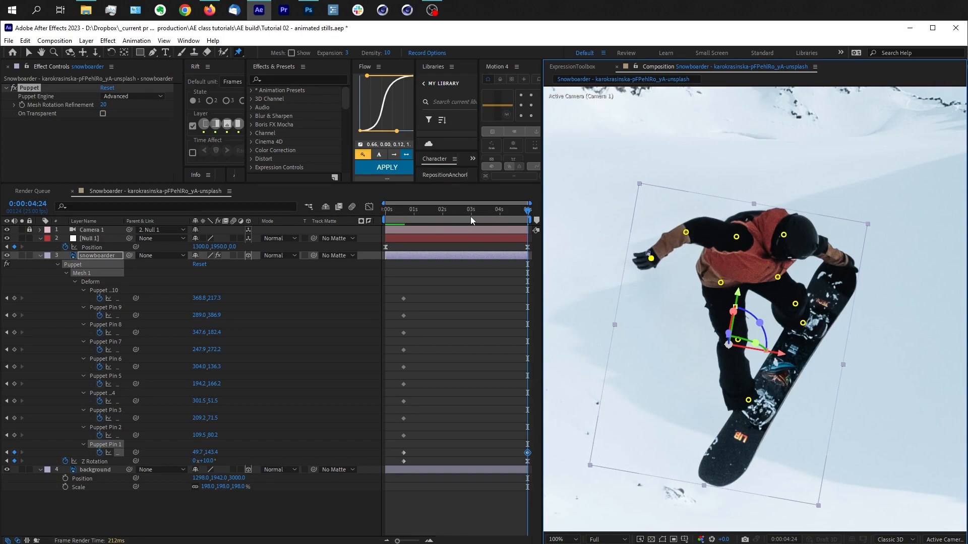
drag(471, 209, 527, 210)
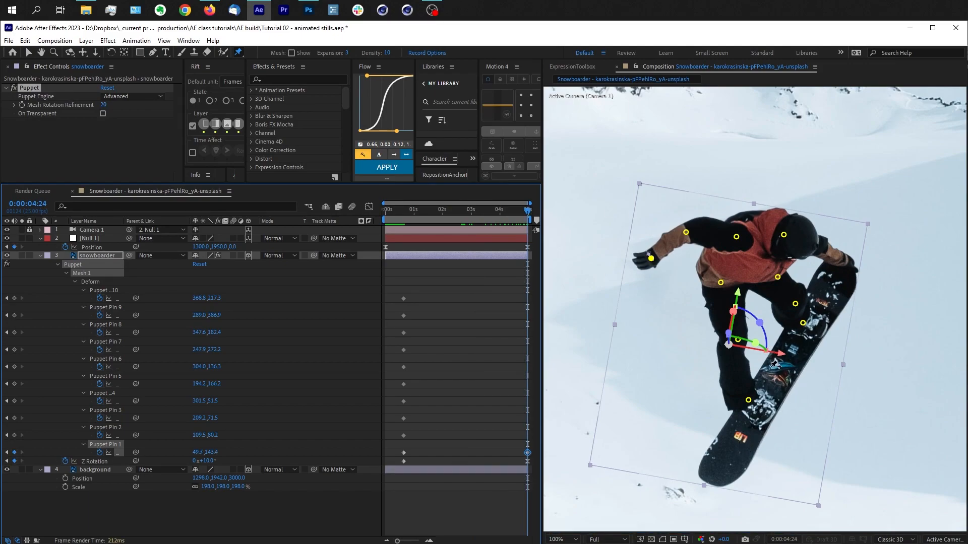
Step: Try shifting the bent knee pin and the upper foot pin at the end of the composition
mouse_move(797, 305)
mouse_down()
mouse_move(814, 305)
mouse_move(775, 314)
mouse_move(796, 296)
mouse_up()
key(shift+Down)
key(shift+Down)
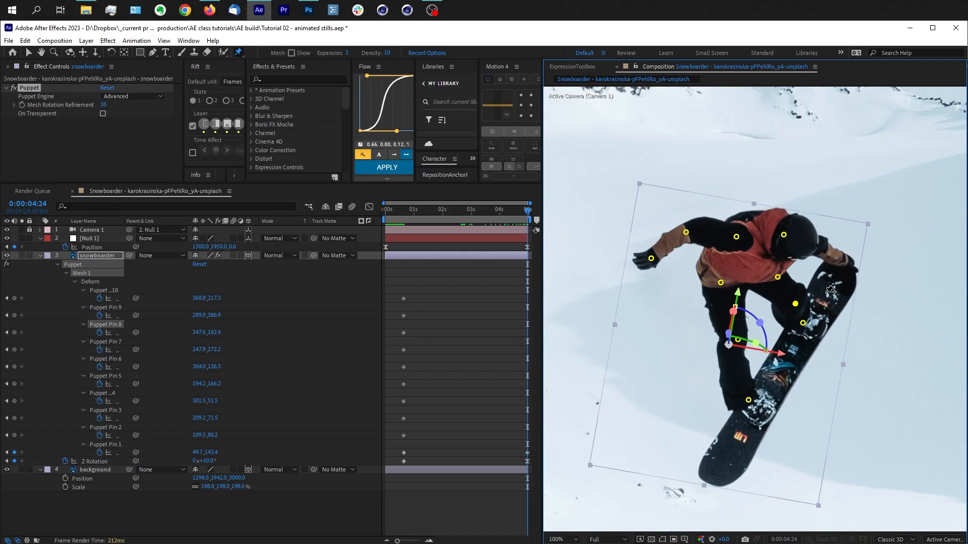
mouse_move(803, 326)
mouse_down()
mouse_move(826, 349)
mouse_move(806, 327)
mouse_up()
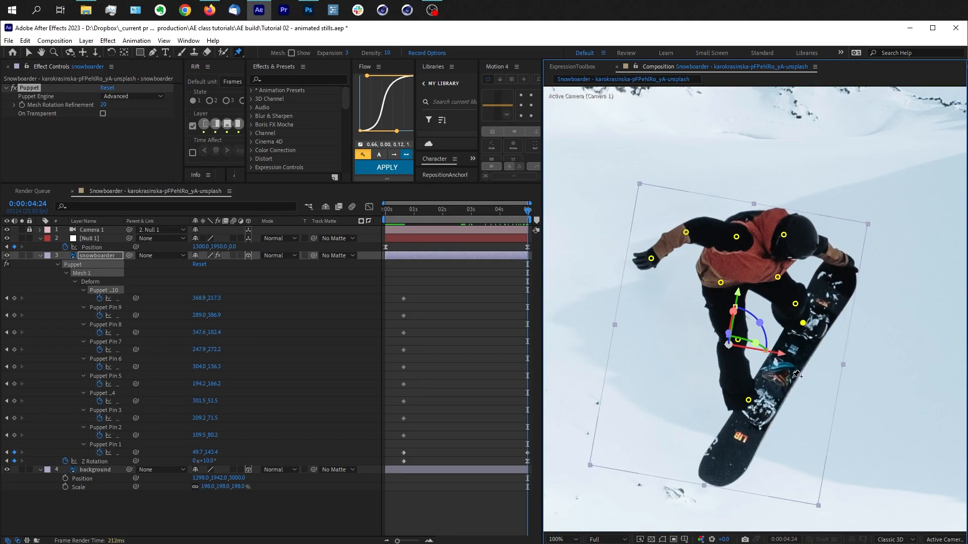
Step: Try moving both foot pins at the composition's end to tilt the board, scrub the motion, and delete their end keyframes
drag(750, 402, 740, 395)
drag(803, 323, 797, 318)
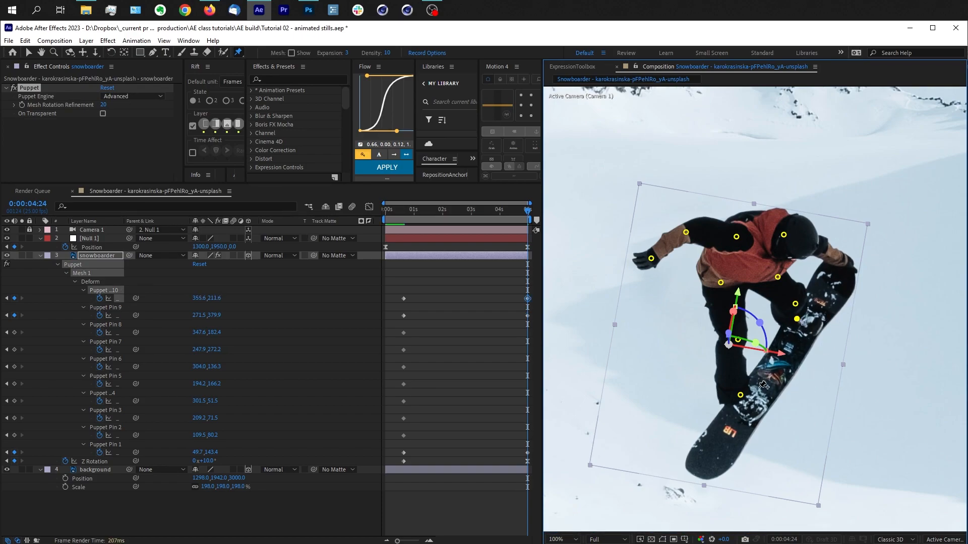
drag(740, 395, 744, 396)
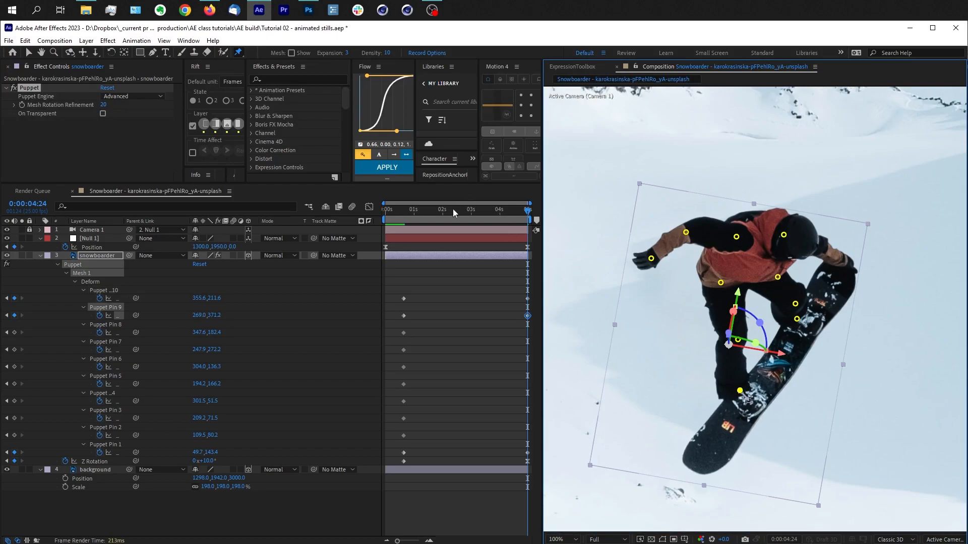
drag(409, 213, 555, 203)
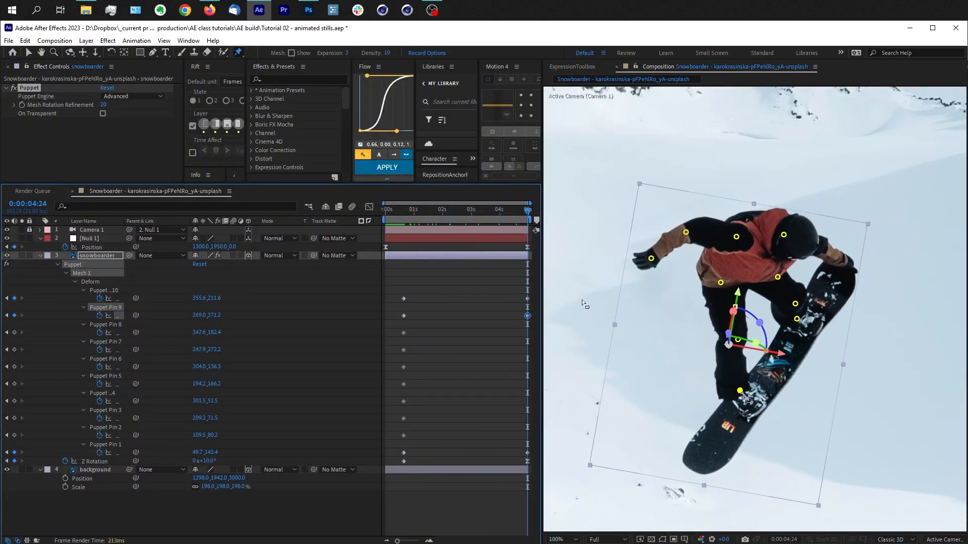
drag(515, 290, 545, 325)
key(Delete)
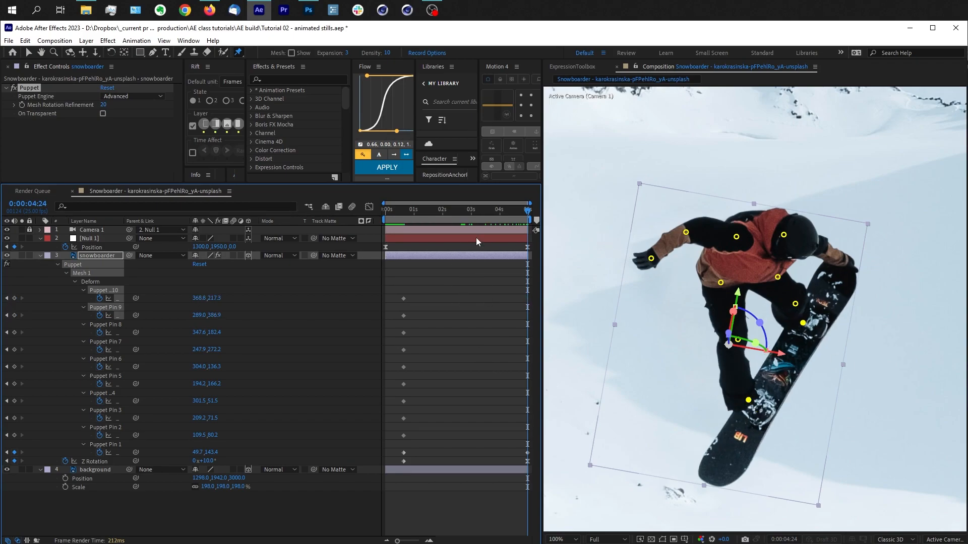
Step: At the end of the composition, move the hand pin to 65.3, 139.7 and the forearm pin to 108.9, 77.2
drag(411, 215, 550, 218)
drag(651, 258, 656, 262)
drag(687, 234, 685, 229)
drag(658, 261, 686, 232)
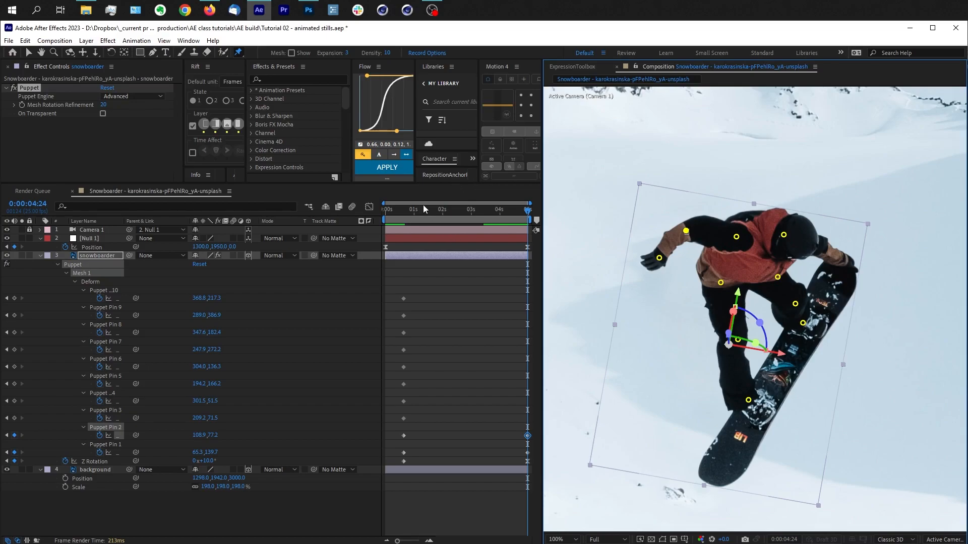
Step: Scrub through and play back the snowboarder's arm motion across the composition
drag(401, 217, 583, 278)
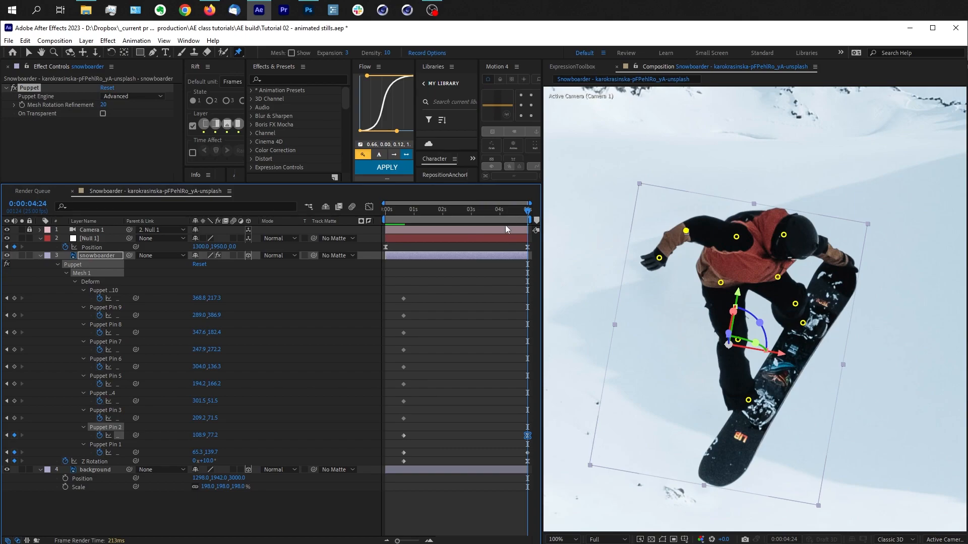
drag(431, 211, 544, 212)
key(space)
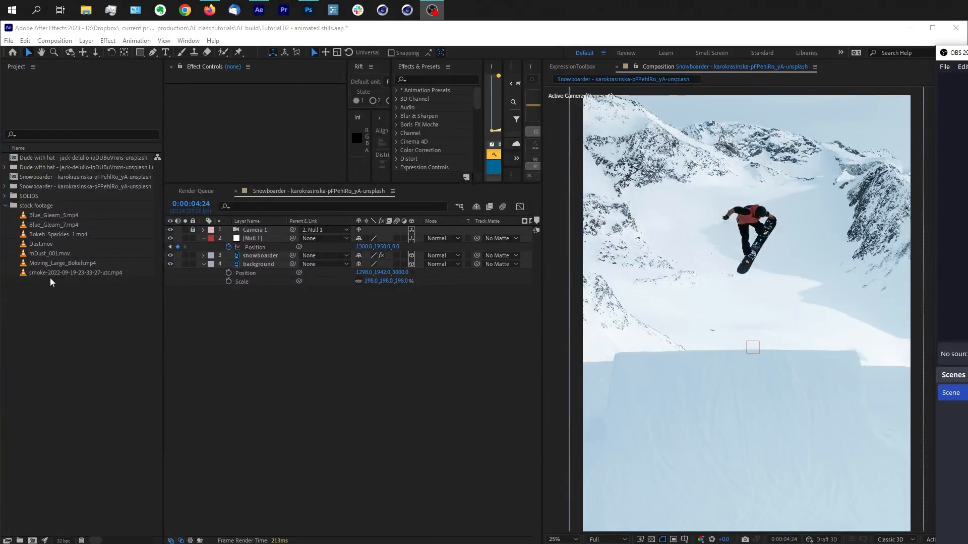
Step: Add the Bokeh_Sparkles_1.mp4 stock clip above the other layers and set its blending mode to Screen
click(36, 206)
click(48, 216)
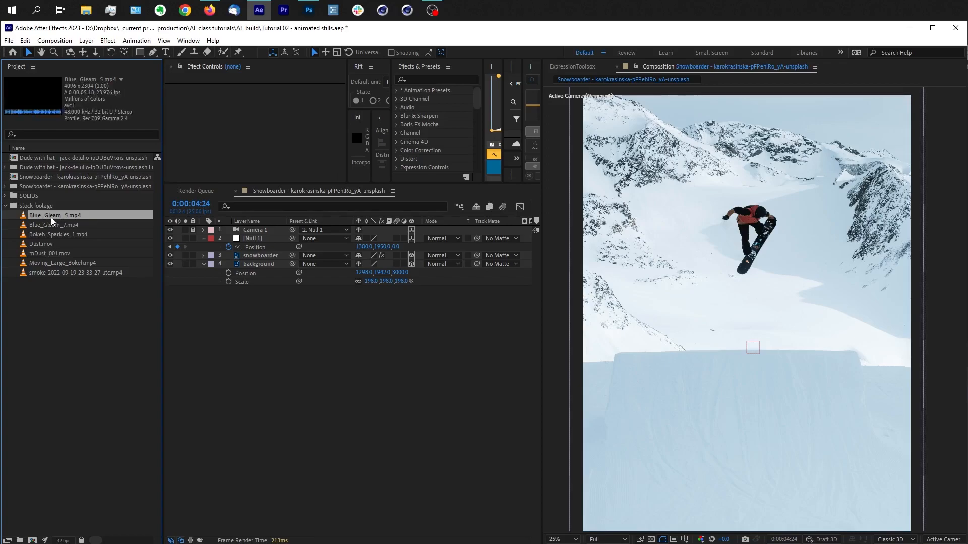
click(60, 225)
click(70, 235)
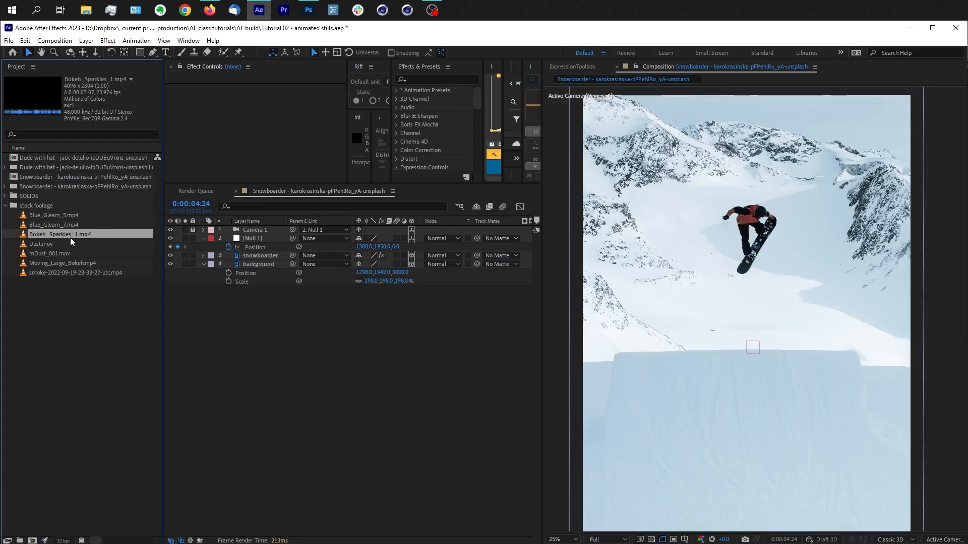
drag(64, 240, 789, 313)
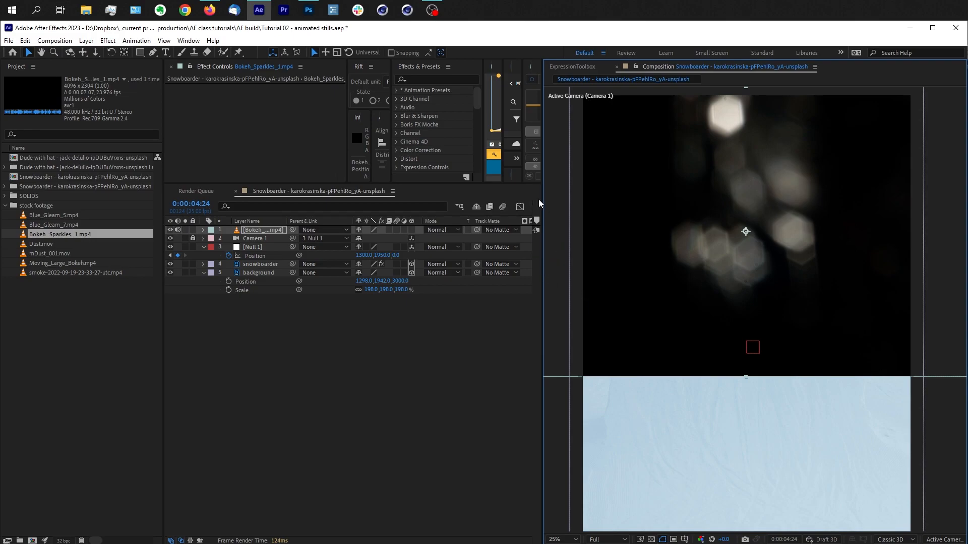
click(453, 232)
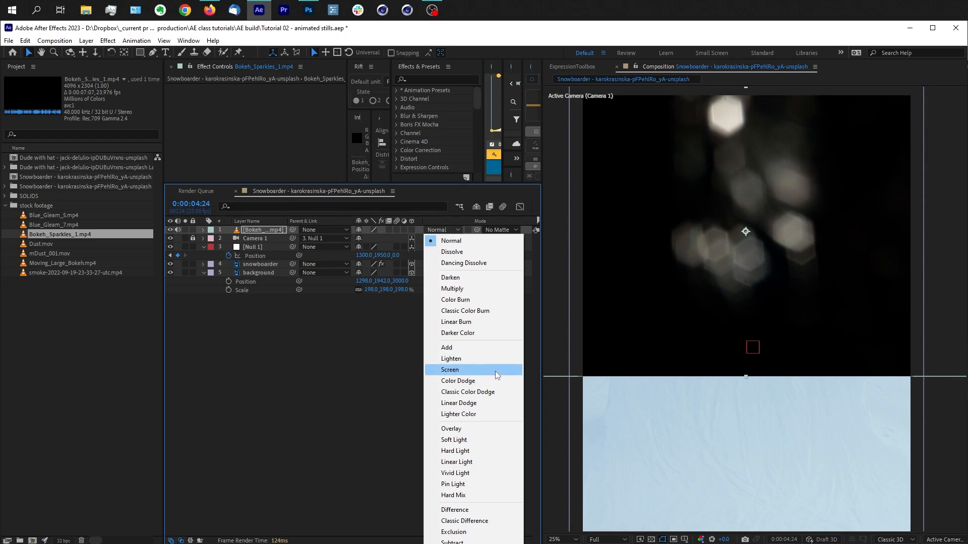
click(450, 370)
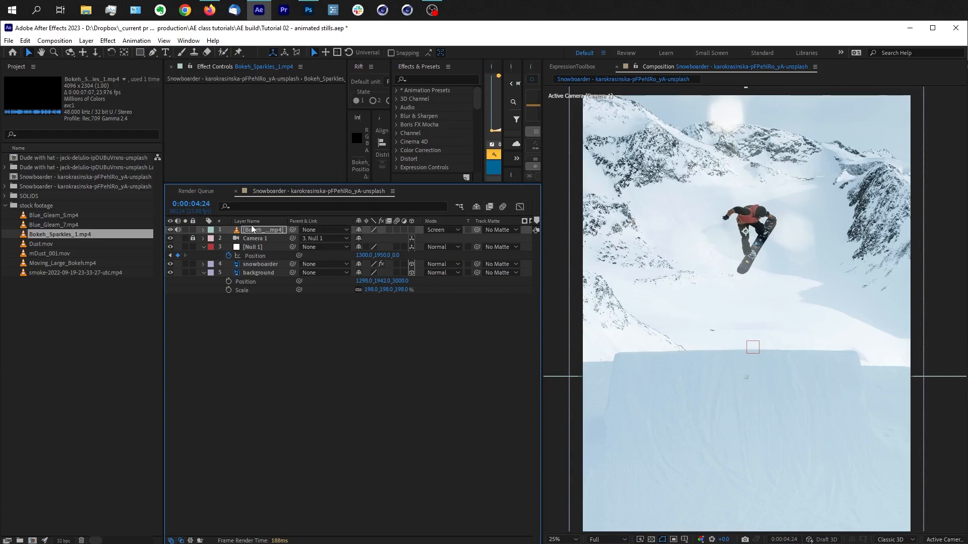
Step: Widen the timeline by hiding the Parent & Link column, and scrub the bokeh overlay to 0:00:02:24
key(ctrl+0)
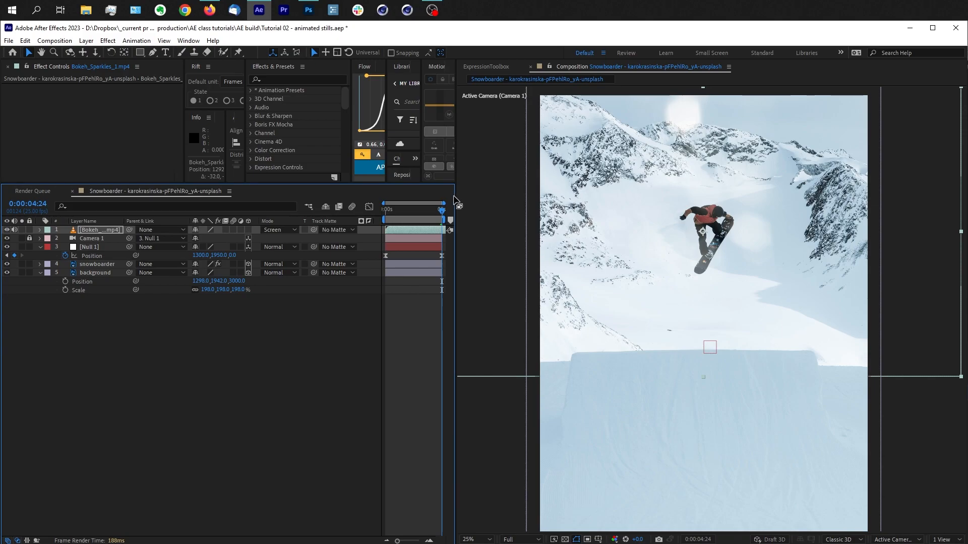
drag(456, 195, 584, 195)
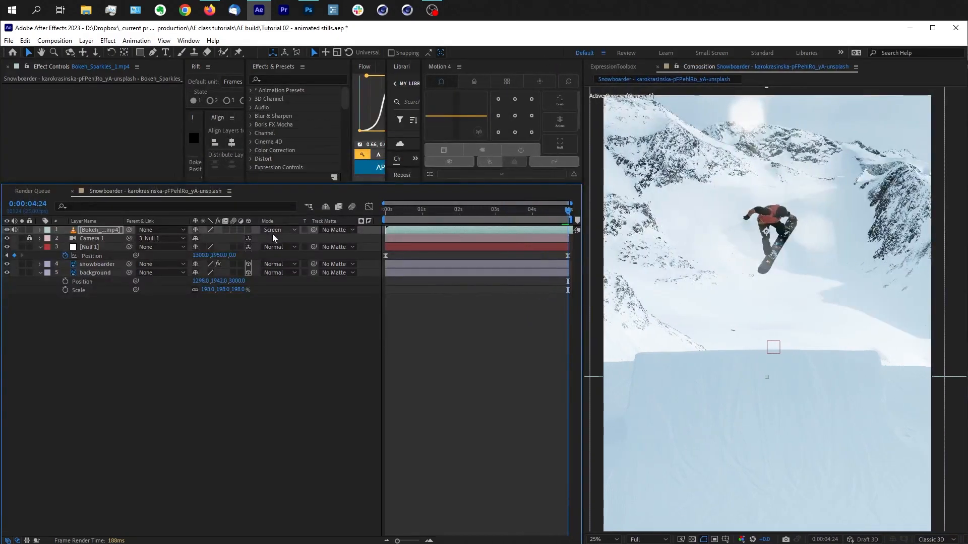
right_click(164, 225)
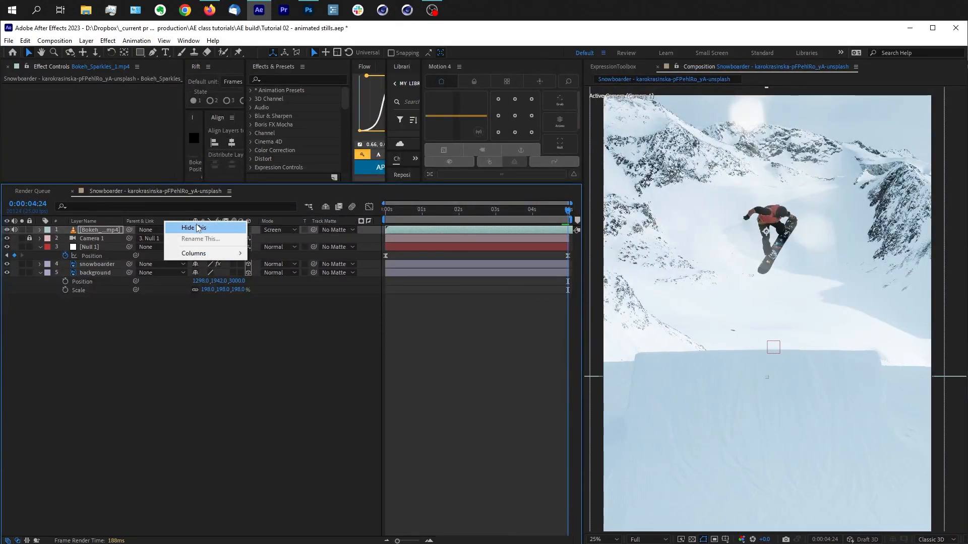
click(198, 229)
drag(358, 214, 468, 211)
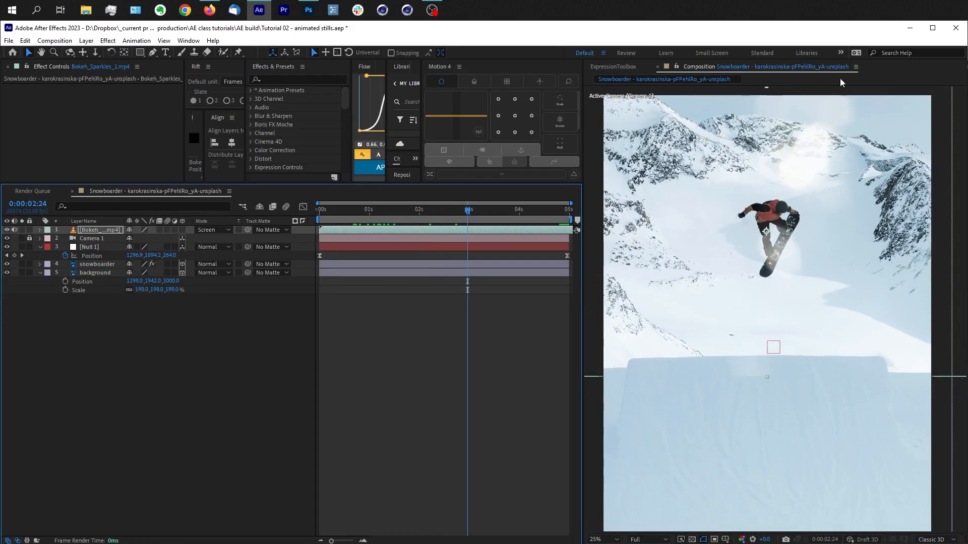
Step: Try the bokeh layer beneath the snowboarder, return it to the top of the layer stack, and preview the overlay
drag(107, 232, 117, 271)
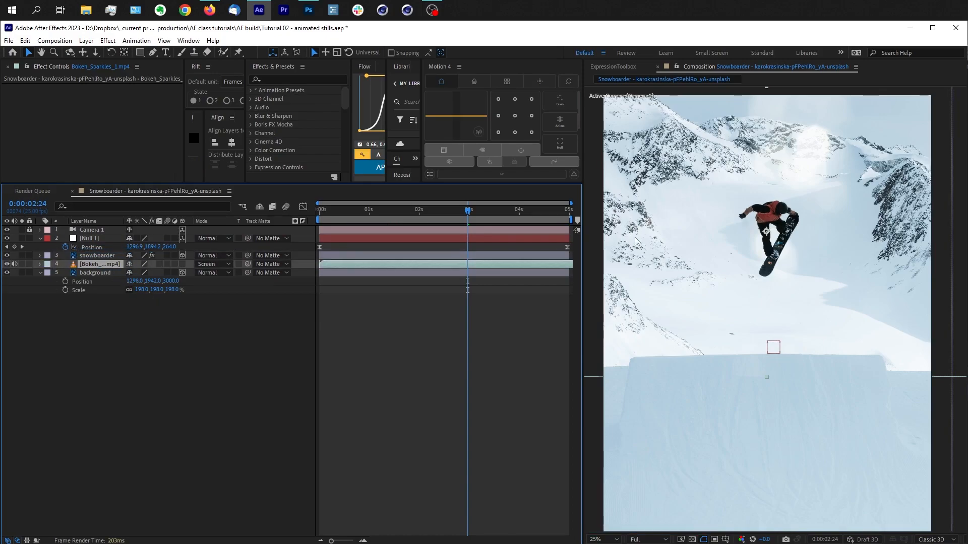
drag(496, 211, 521, 211)
drag(104, 269, 104, 228)
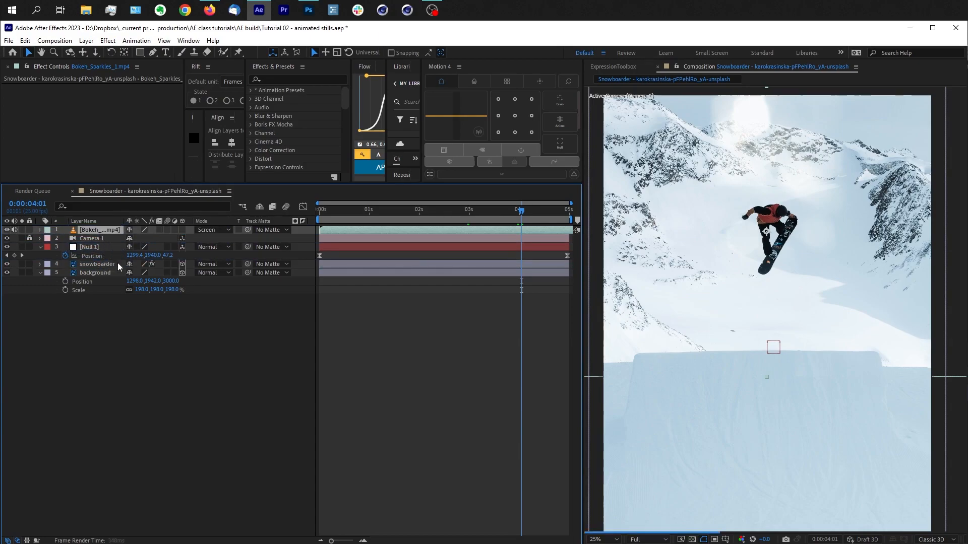
key(space)
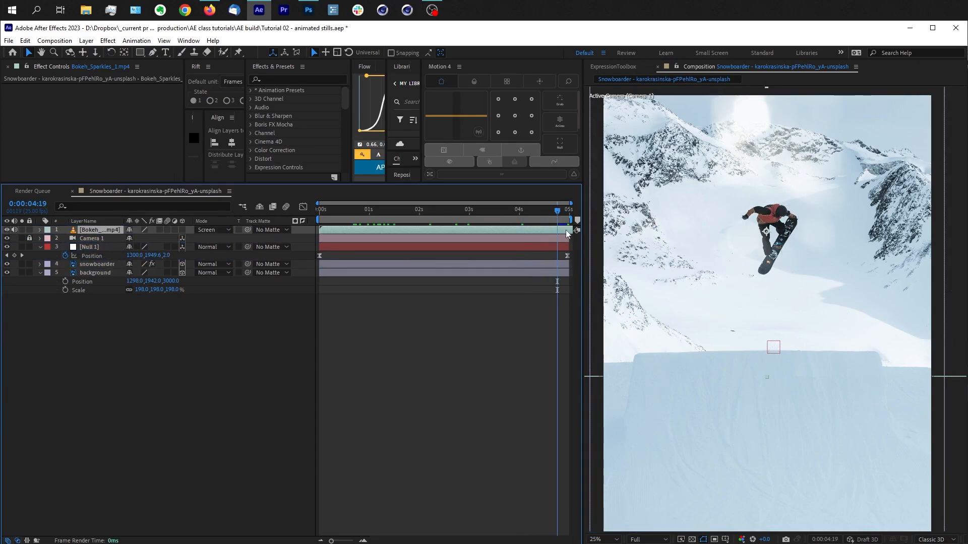
click(454, 387)
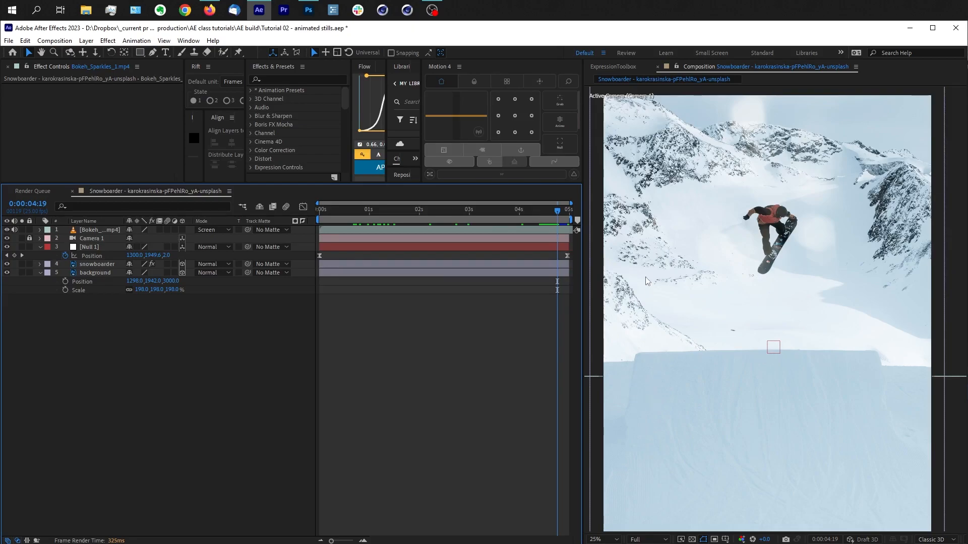
Step: Select the background layer, enlarge the composition viewer, and examine the ramp in the Active Camera and Front views
click(96, 273)
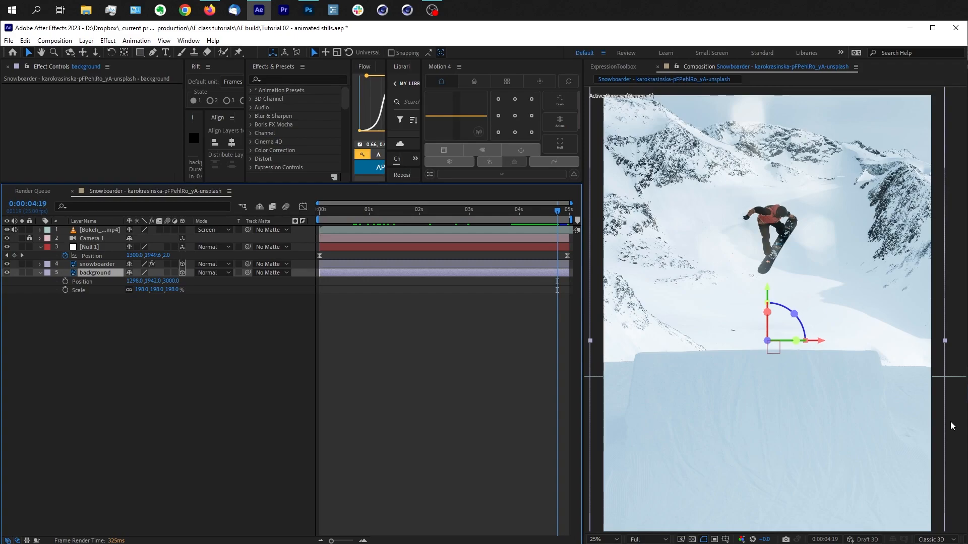
drag(583, 122, 366, 121)
key(period)
key(period)
drag(570, 342, 691, 262)
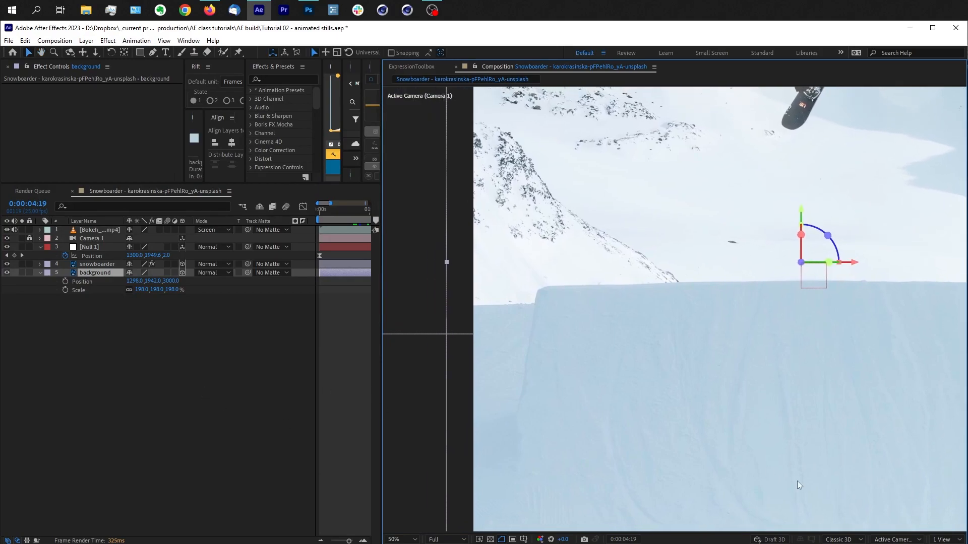
click(946, 542)
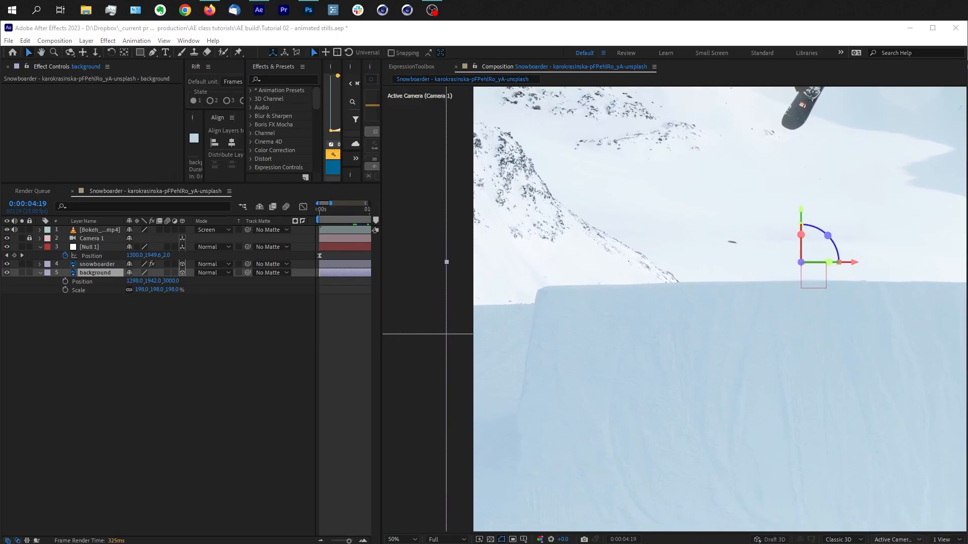
click(889, 424)
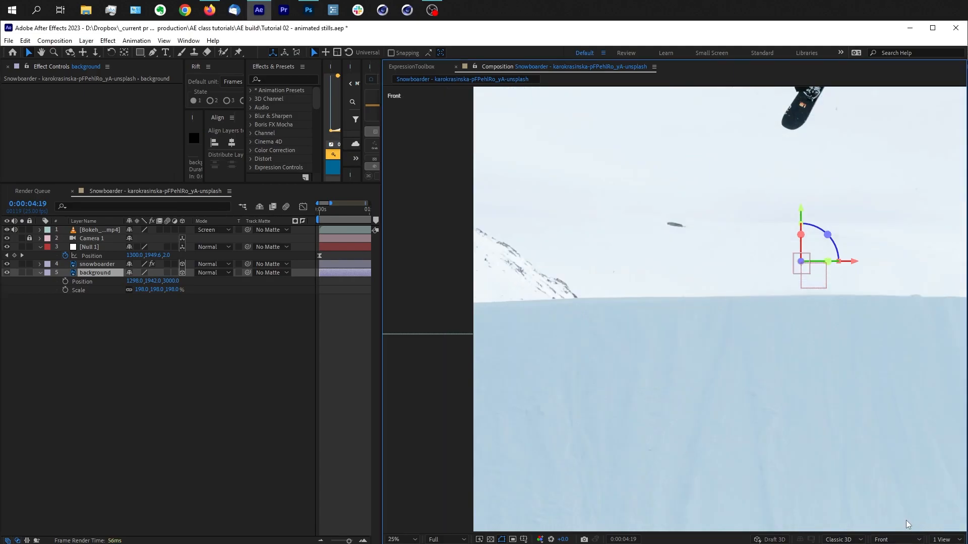
scroll(858, 386, down, 4)
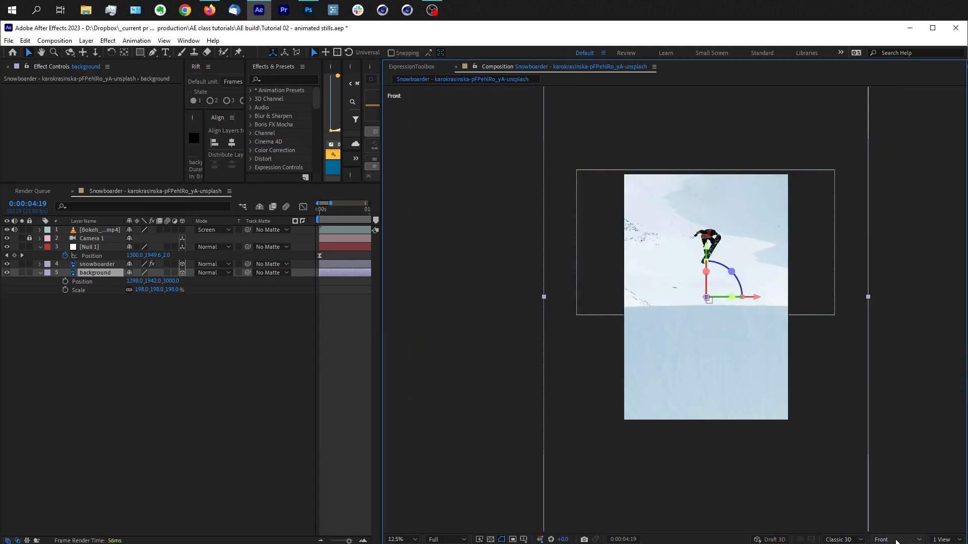
Step: Inspect the depth between the snowboarder and the background by orbiting and dollying in Custom View 1
click(900, 541)
click(895, 488)
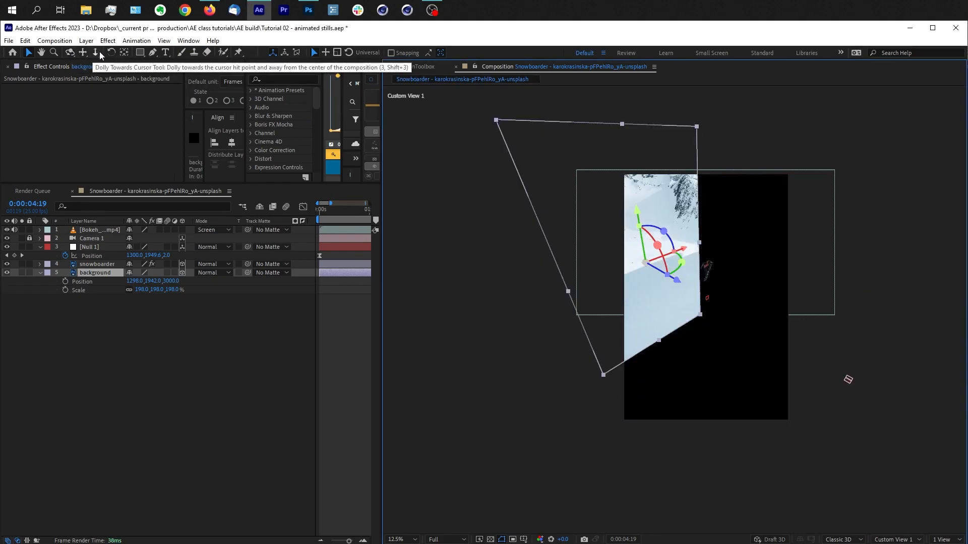
click(73, 53)
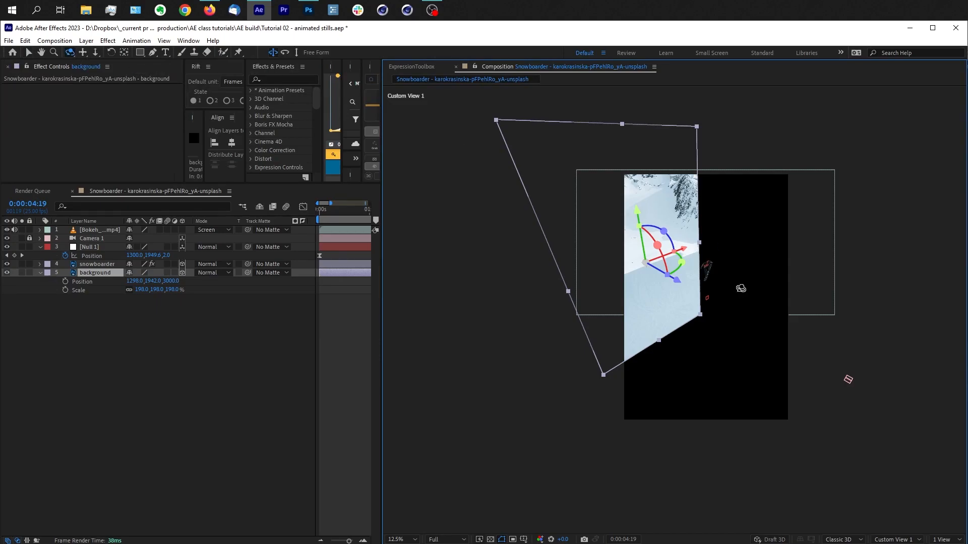
mouse_move(740, 286)
mouse_down()
mouse_move(711, 275)
mouse_move(737, 274)
mouse_move(731, 285)
mouse_move(741, 277)
mouse_move(733, 281)
mouse_up()
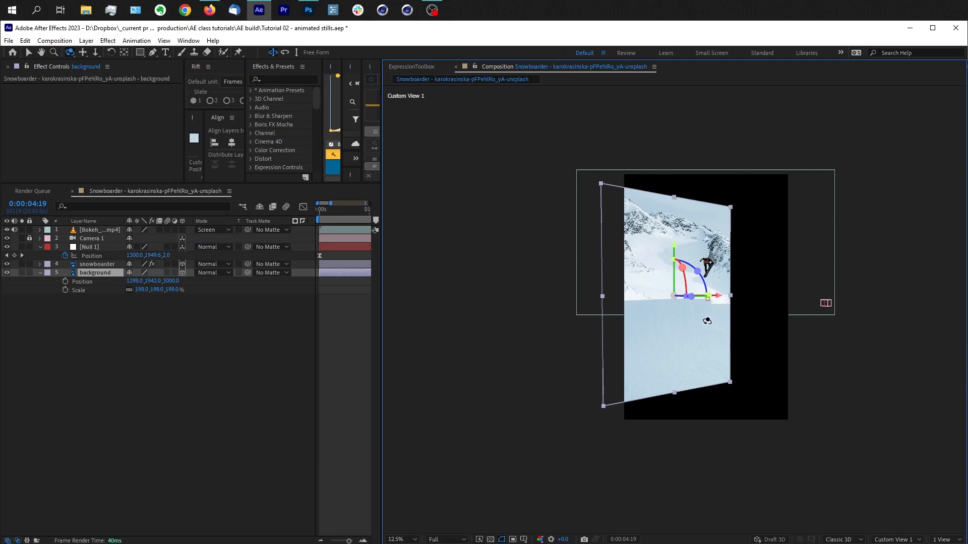
key(c)
drag(696, 316, 728, 289)
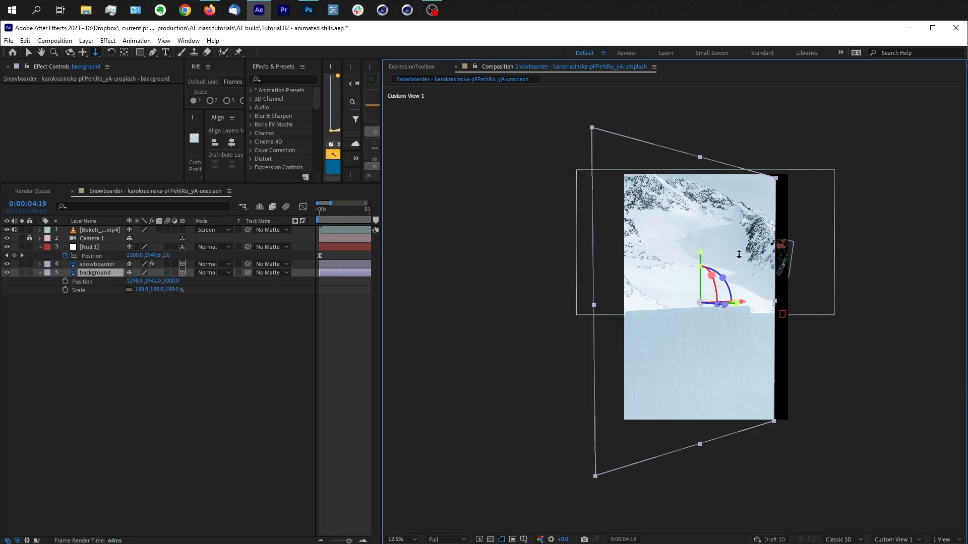
key(c)
drag(741, 261, 743, 314)
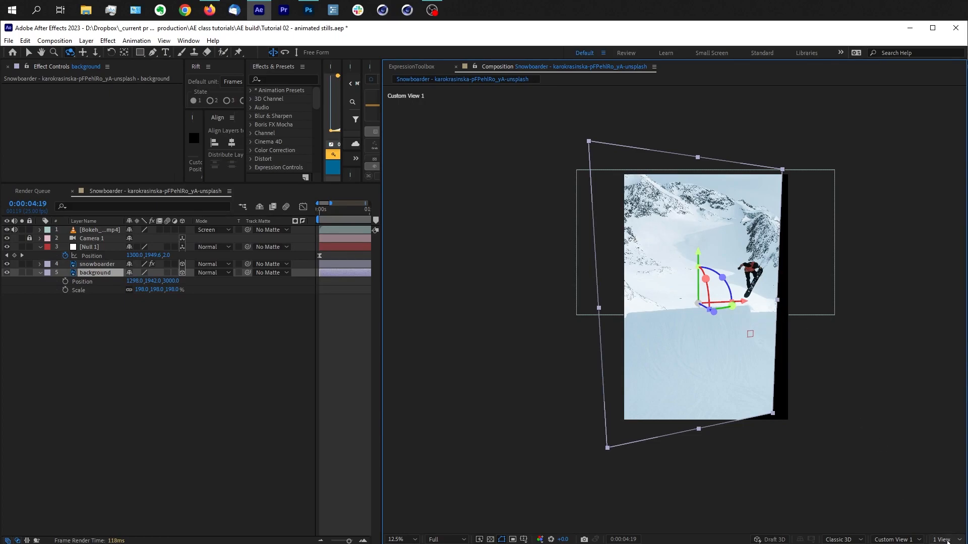
Step: Compare the scene in Custom View 2, Custom View 3, Custom View 1 and Left, and return to Active Camera
click(952, 543)
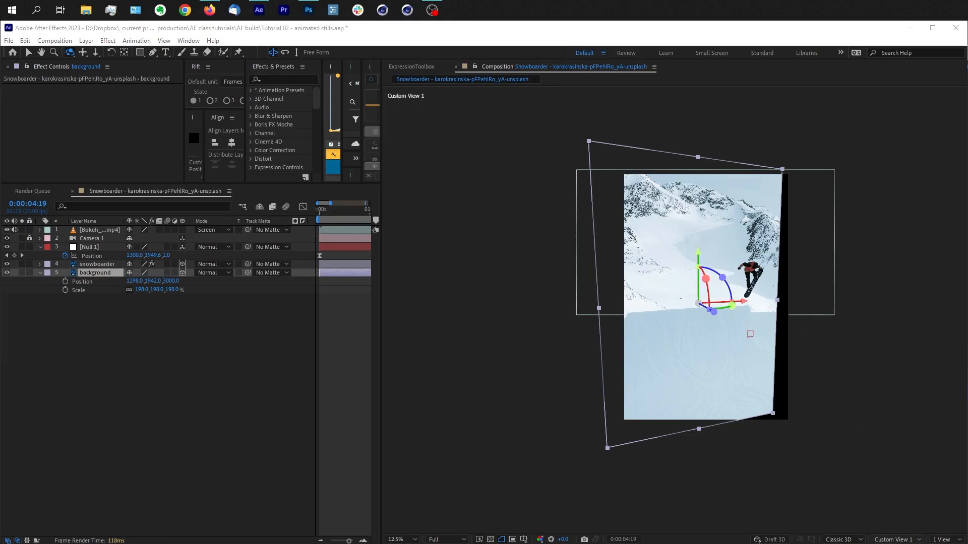
click(897, 496)
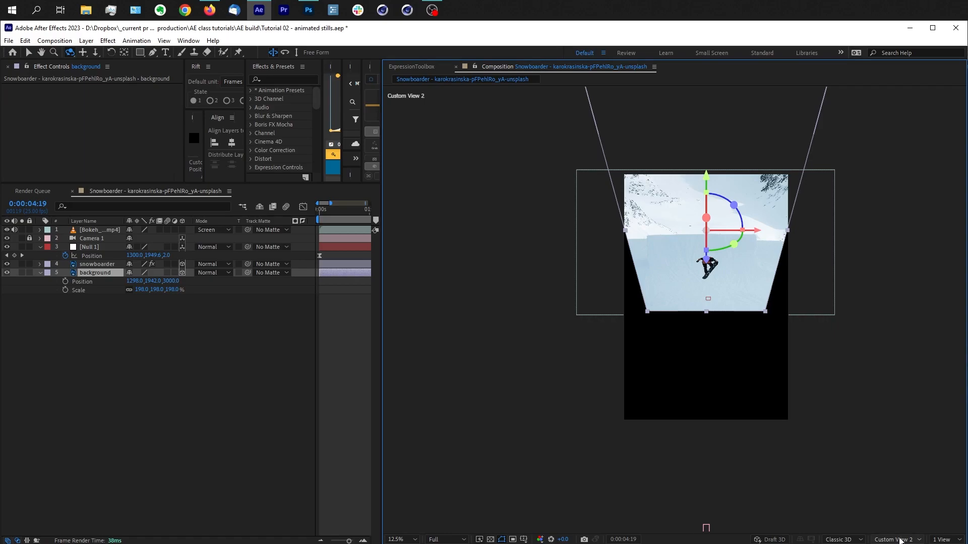
click(900, 541)
click(899, 507)
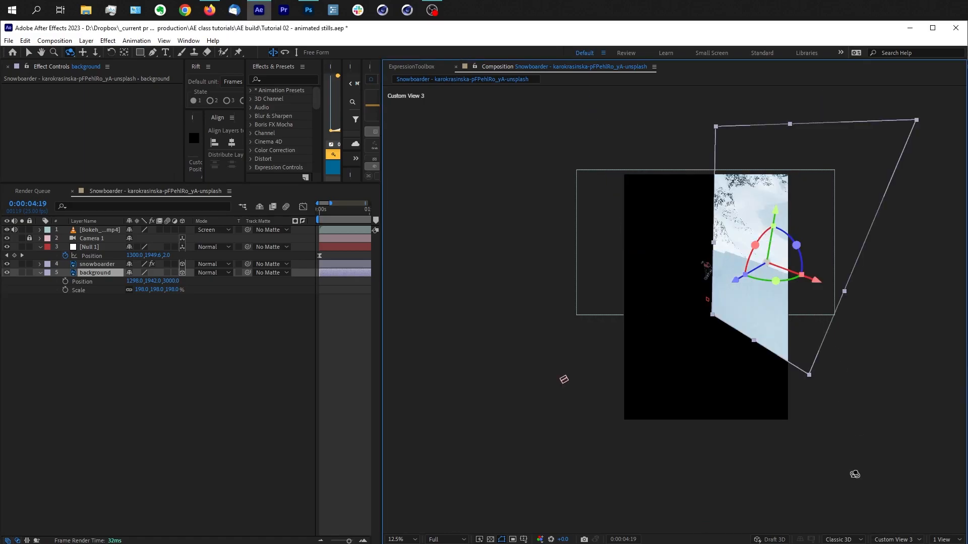
click(896, 540)
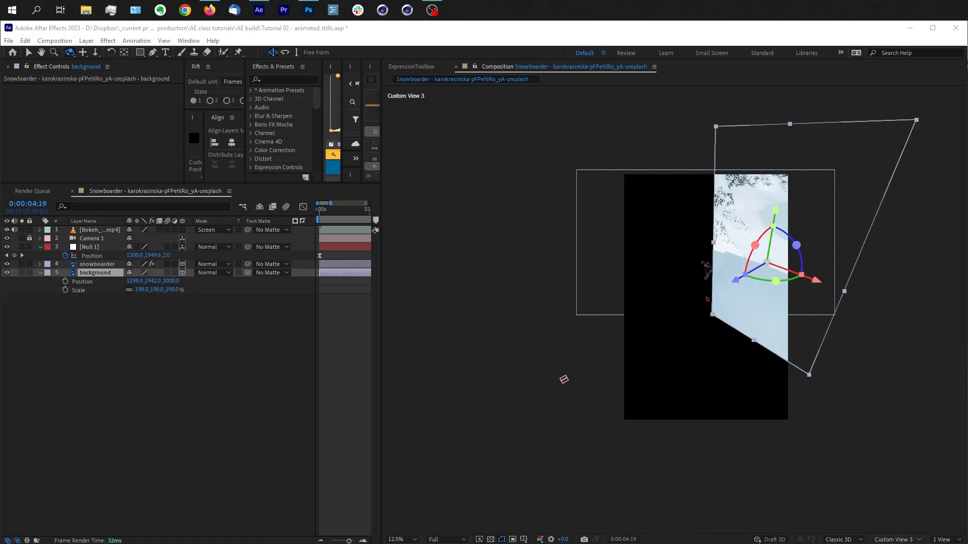
click(890, 485)
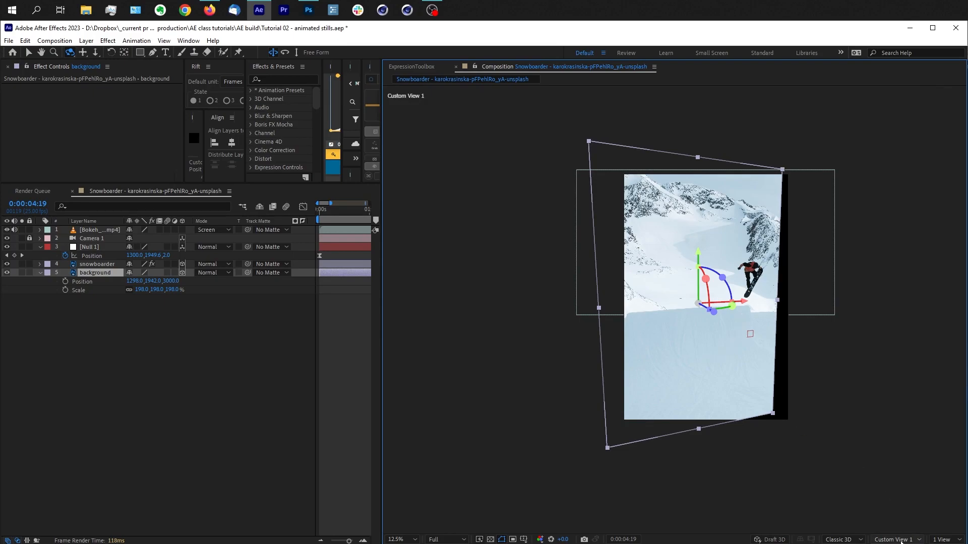
click(897, 540)
click(889, 426)
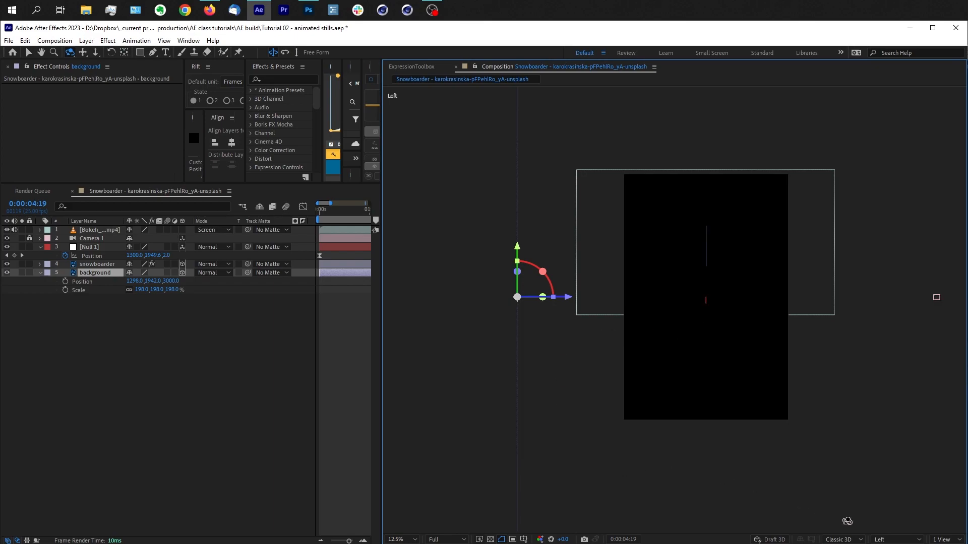
click(895, 540)
click(898, 482)
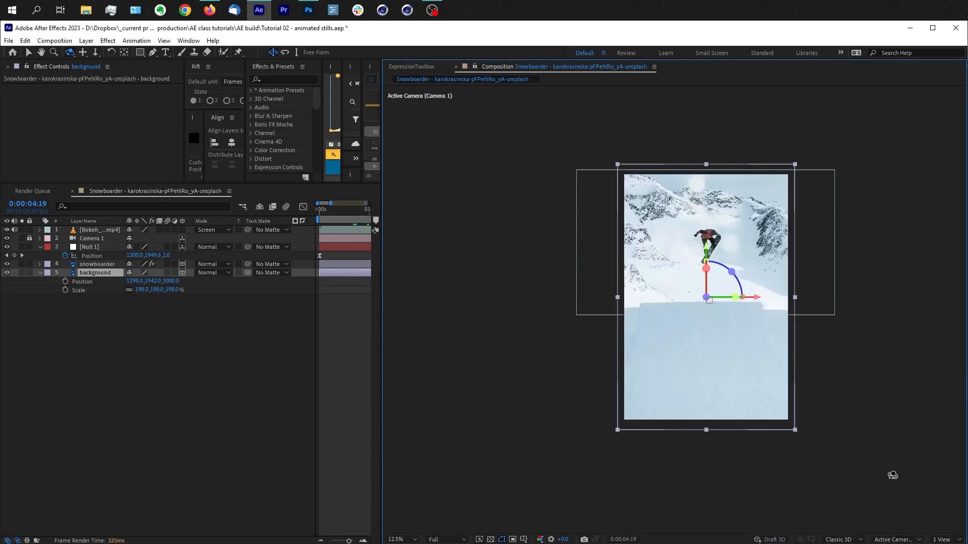
Step: Draw a closed Pen mask on the background layer around the snowbank left of the ramp, following the ramp's curved edge and extending outside the frame
key(u)
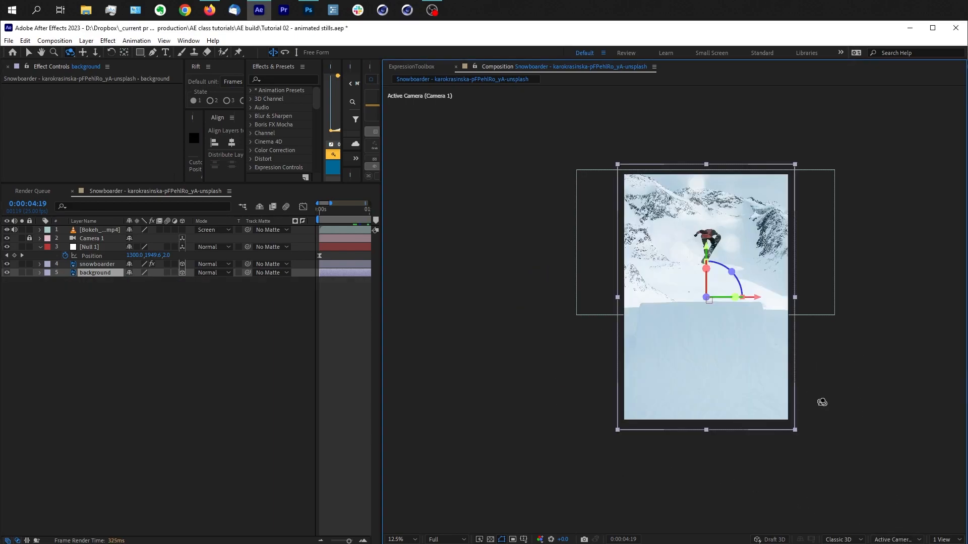
scroll(824, 407, up, 2)
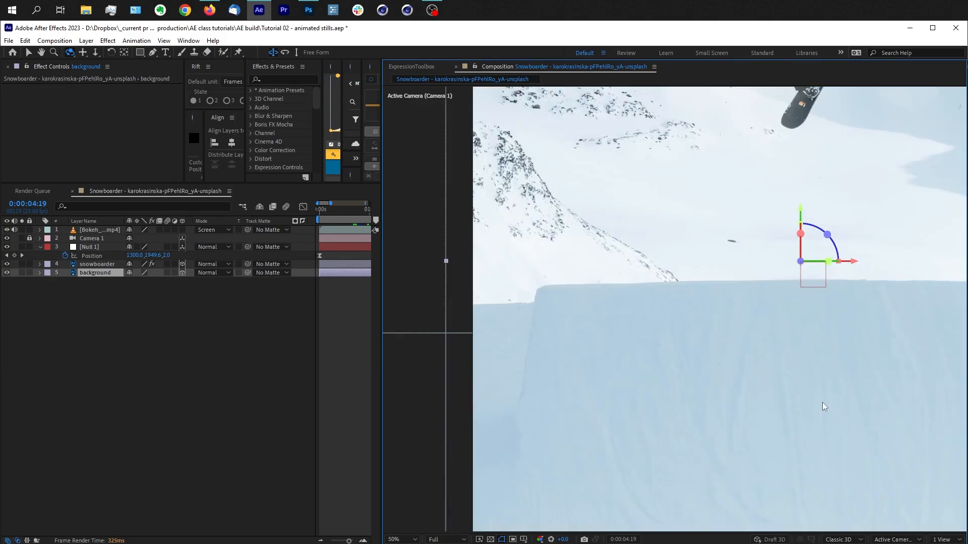
key(g)
click(432, 306)
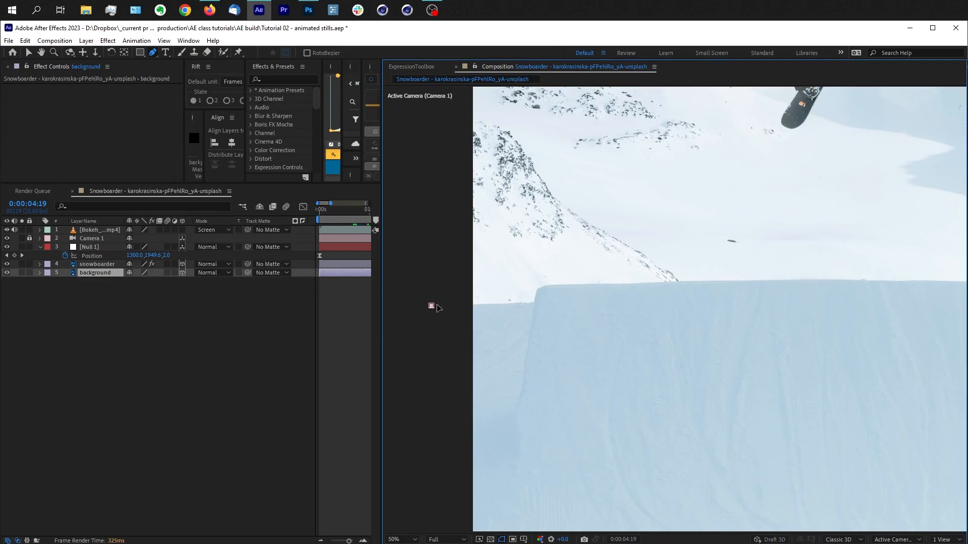
click(534, 303)
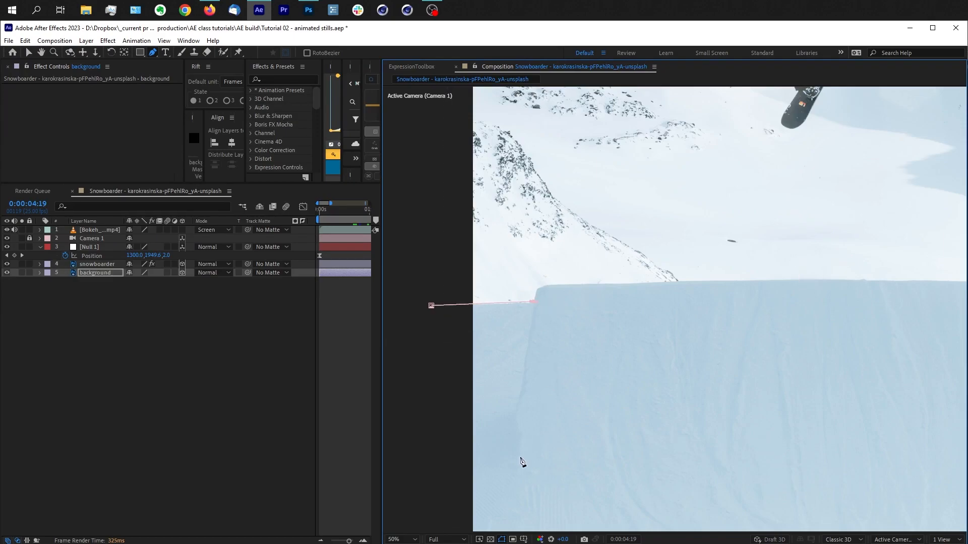
scroll(555, 418, down, 5)
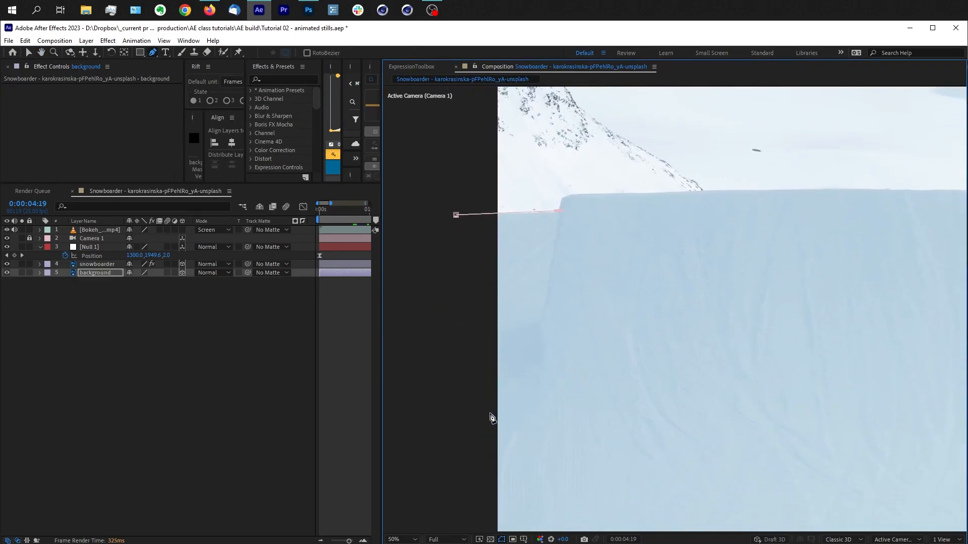
drag(470, 422, 451, 440)
drag(527, 321, 535, 323)
key(v)
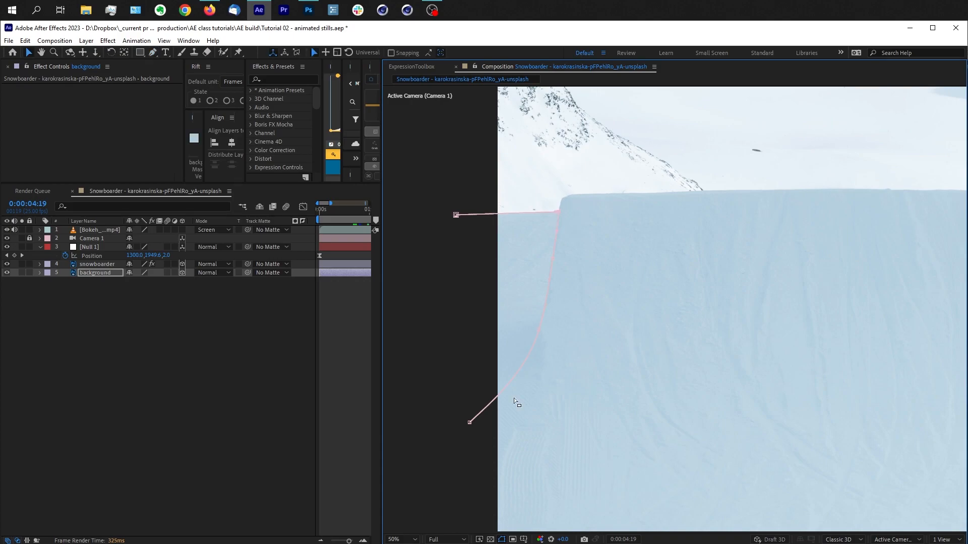
click(471, 422)
key(g)
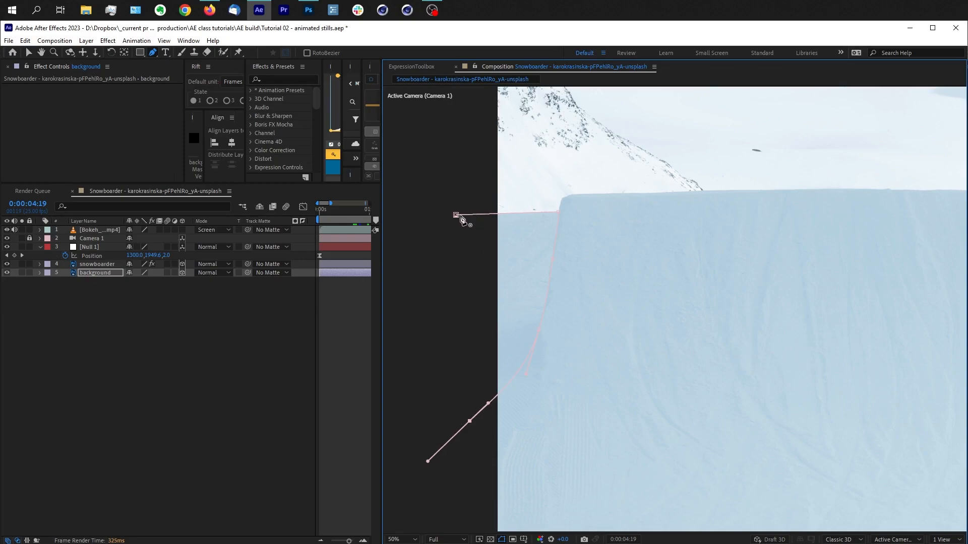
click(457, 216)
Step: Rename the masked background layer as midground L
click(102, 274)
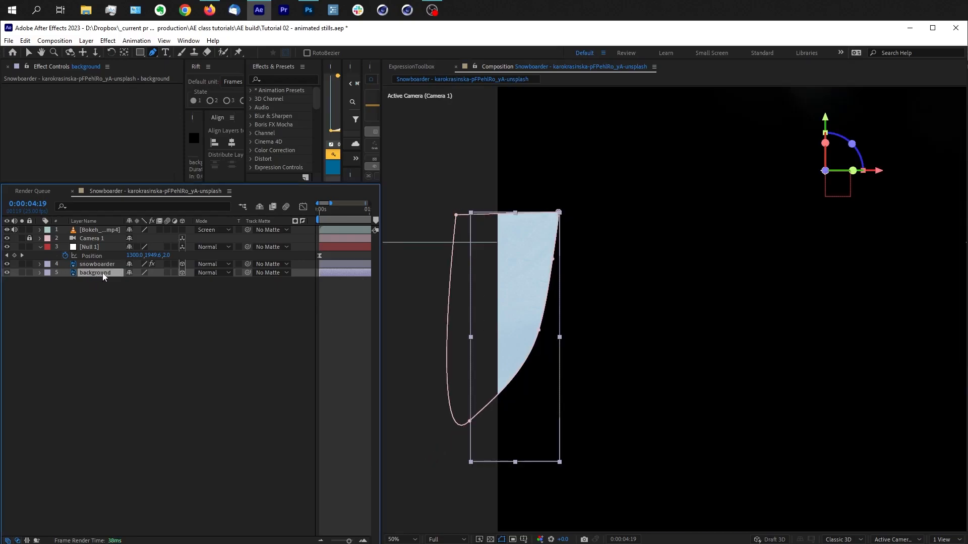
key(Return)
text(mid)
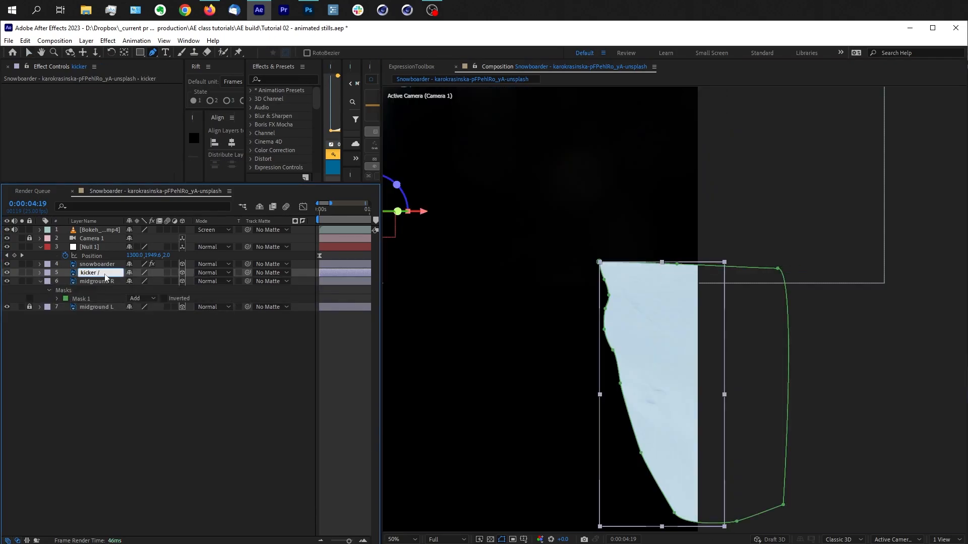